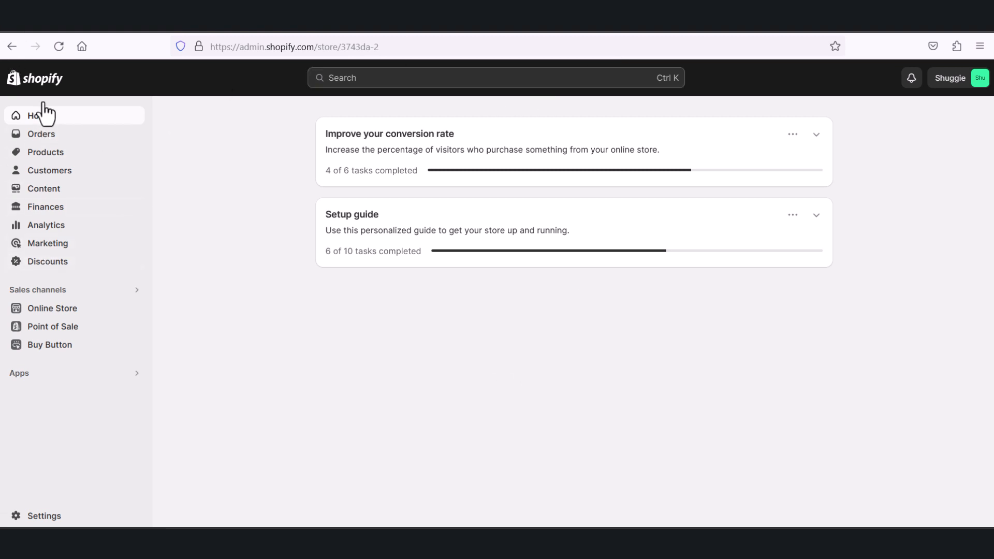
Step: Open the Classic Light Gray Shuggie Hooded Blanket from the store's product list
{"action": "left_click", "coordinate": [45, 156]}
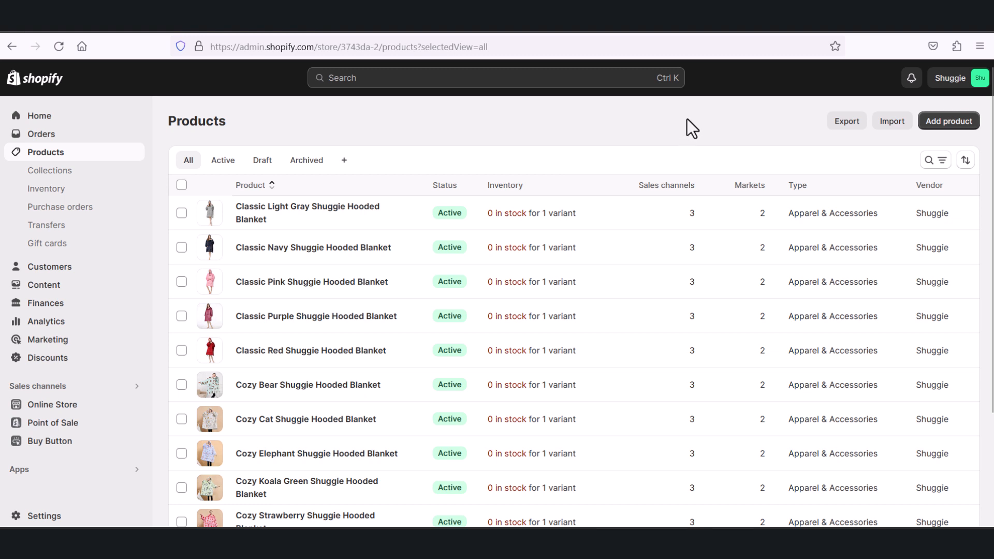
{"action": "left_click", "coordinate": [285, 212]}
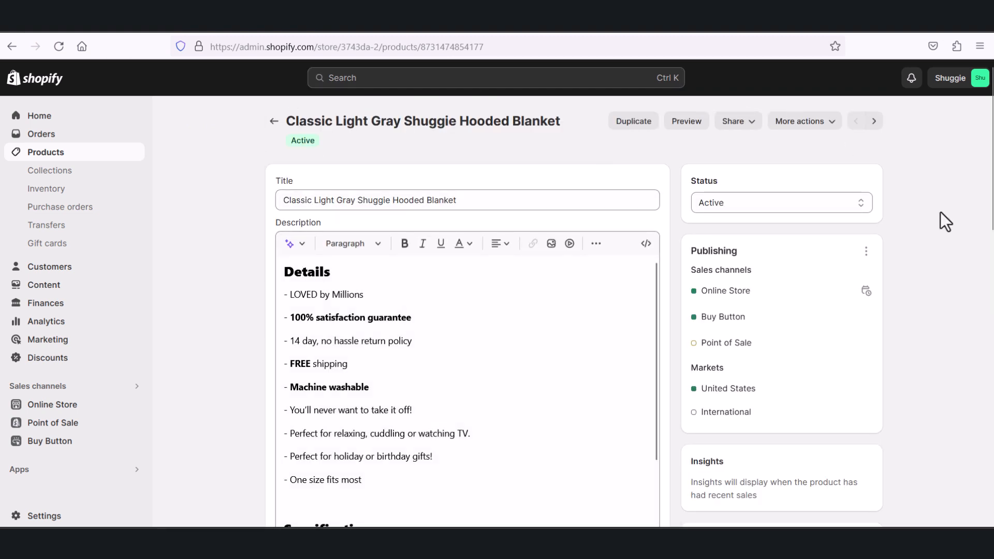
{"action": "left_click", "coordinate": [271, 124]}
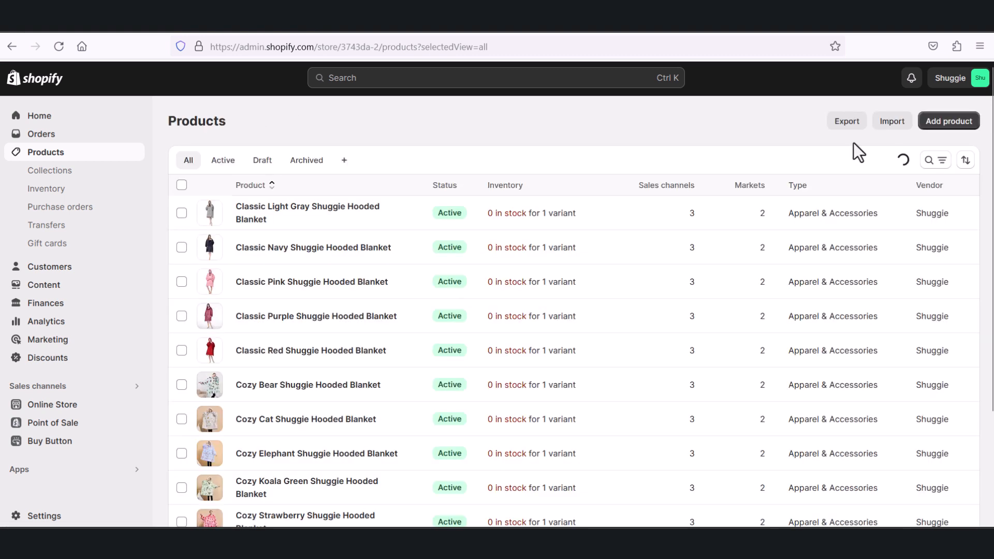
{"action": "left_click", "coordinate": [258, 213]}
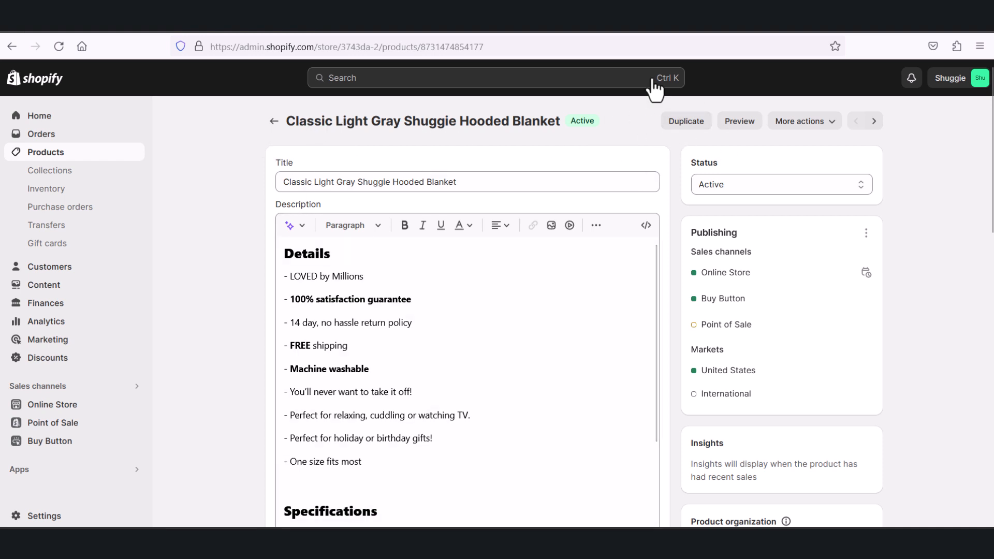
Step: Start duplicating the Classic Light Gray Shuggie Hooded Blanket and title the copy Test1
{"action": "left_click", "coordinate": [681, 121]}
{"action": "left_click", "coordinate": [439, 134]}
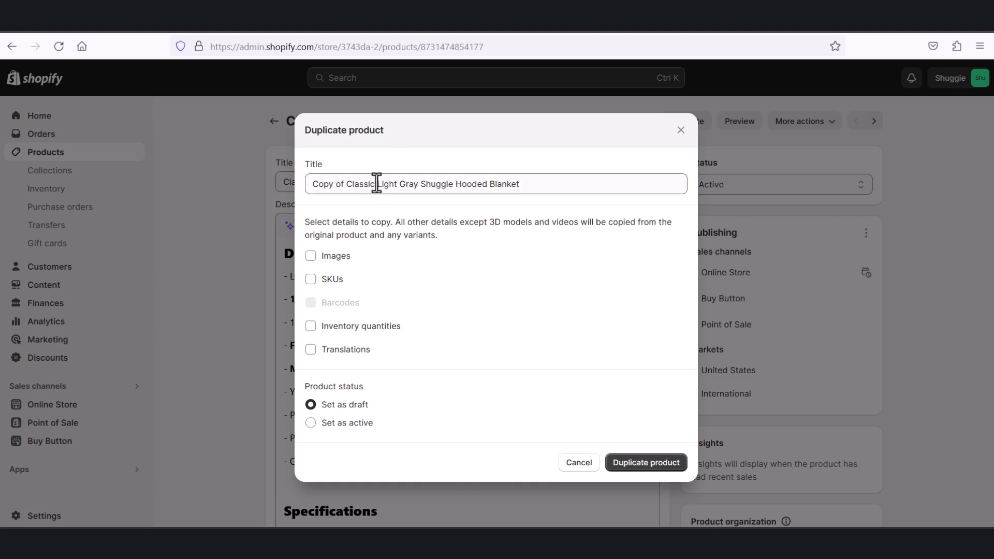
{"action": "left_click", "coordinate": [522, 184]}
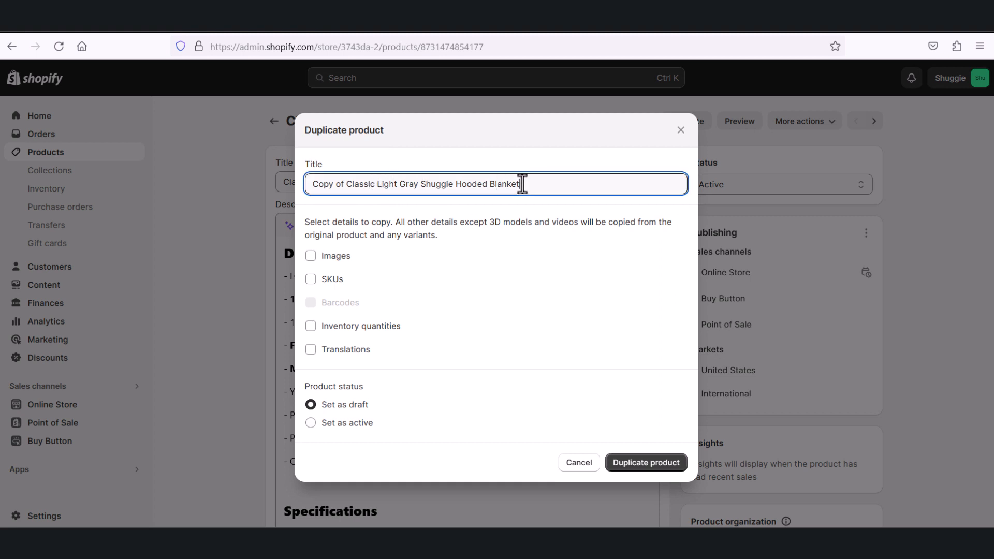
{"action": "left_click_drag", "start_coordinate": [521, 184], "coordinate": [299, 184]}
{"action": "key", "text": "BackSpace"}
{"action": "type", "text": "T"}
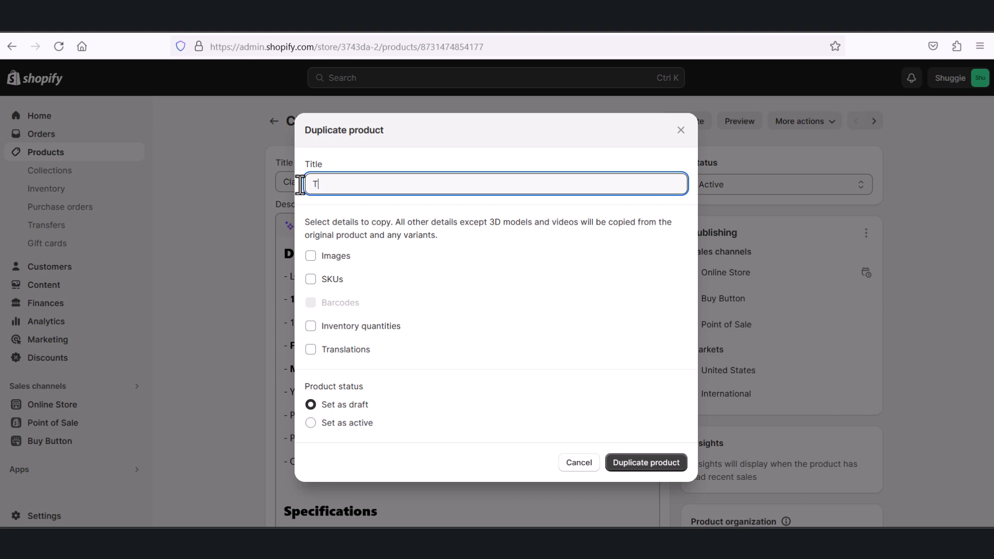
{"action": "type", "text": "est1"}
Step: Include the images in the copy and create the duplicate product as a draft
{"action": "left_click", "coordinate": [437, 360]}
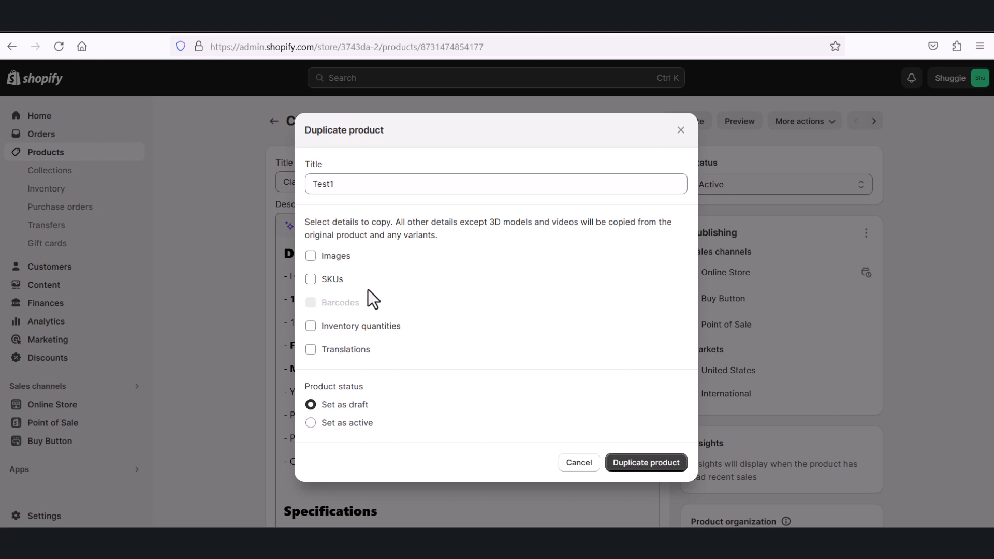
{"action": "left_click", "coordinate": [311, 257]}
{"action": "left_click", "coordinate": [639, 466]}
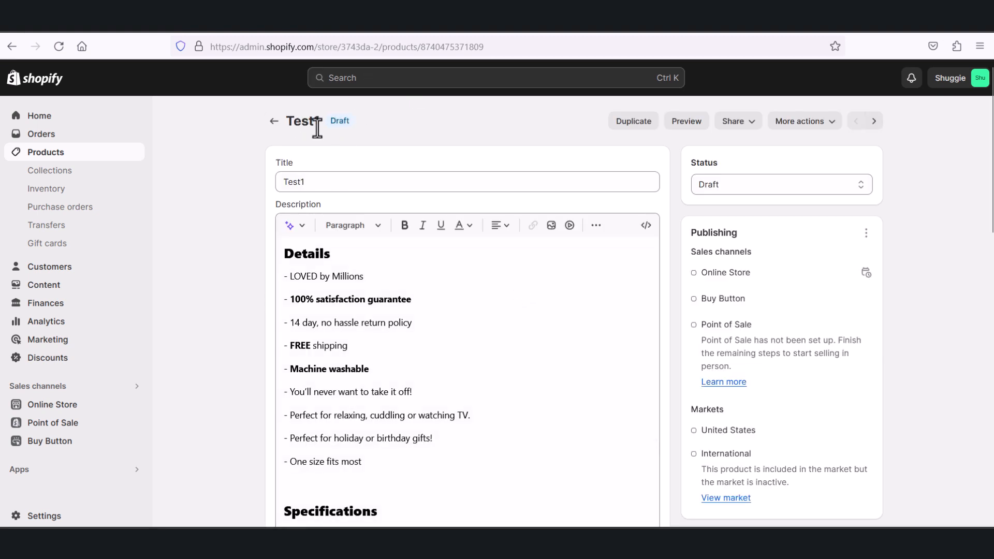
Step: Review the title and the Details and Specifications text copied into the duplicated product's description
{"action": "left_click", "coordinate": [324, 187]}
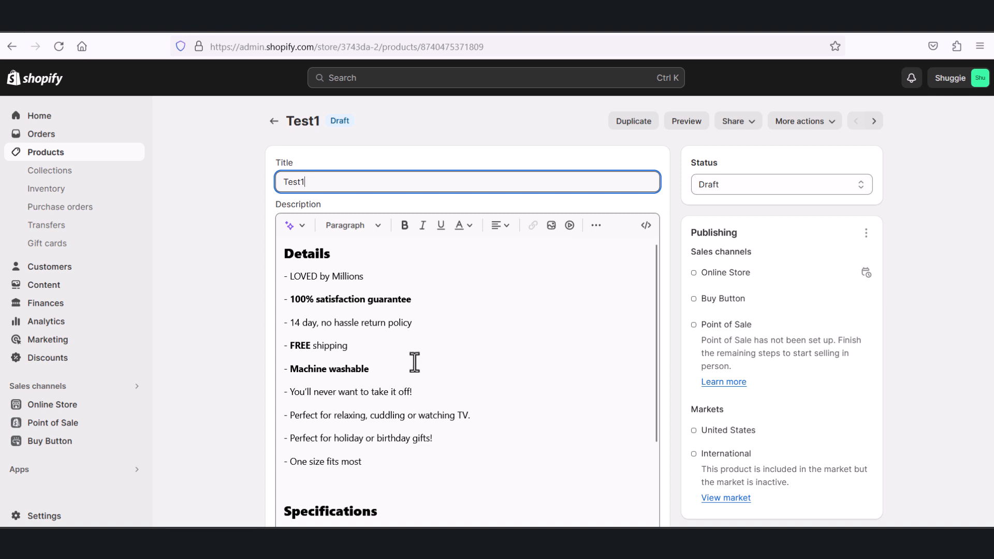
{"action": "scroll", "coordinate": [412, 365], "scroll_direction": "down", "scroll_amount": 2}
{"action": "scroll", "coordinate": [413, 371], "scroll_direction": "up", "scroll_amount": 2}
{"action": "left_click_drag", "start_coordinate": [294, 253], "coordinate": [340, 256]}
{"action": "left_click", "coordinate": [354, 270]}
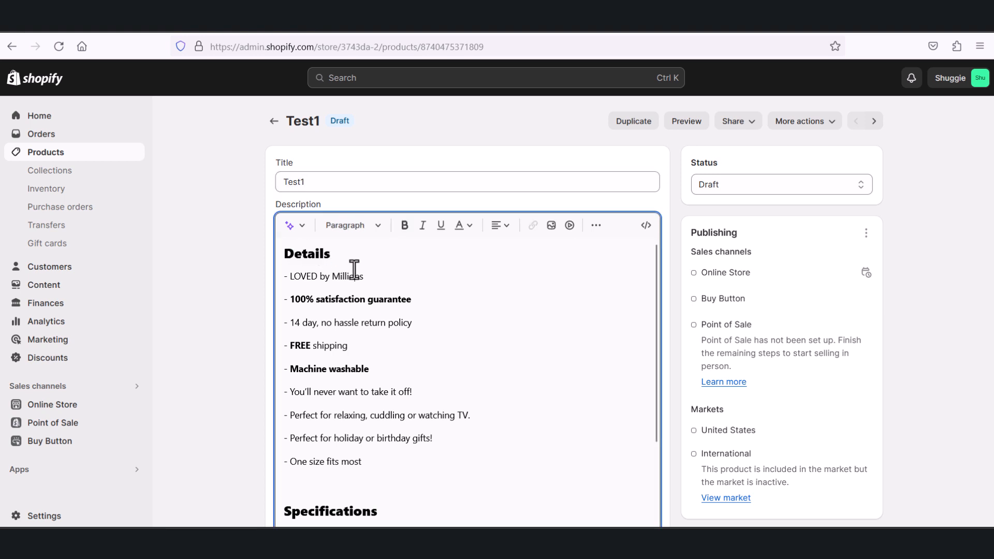
{"action": "left_click_drag", "start_coordinate": [292, 275], "coordinate": [361, 281]}
{"action": "left_click", "coordinate": [329, 319]}
{"action": "left_click_drag", "start_coordinate": [308, 322], "coordinate": [385, 322]}
{"action": "scroll", "coordinate": [388, 362], "scroll_direction": "down", "scroll_amount": 2}
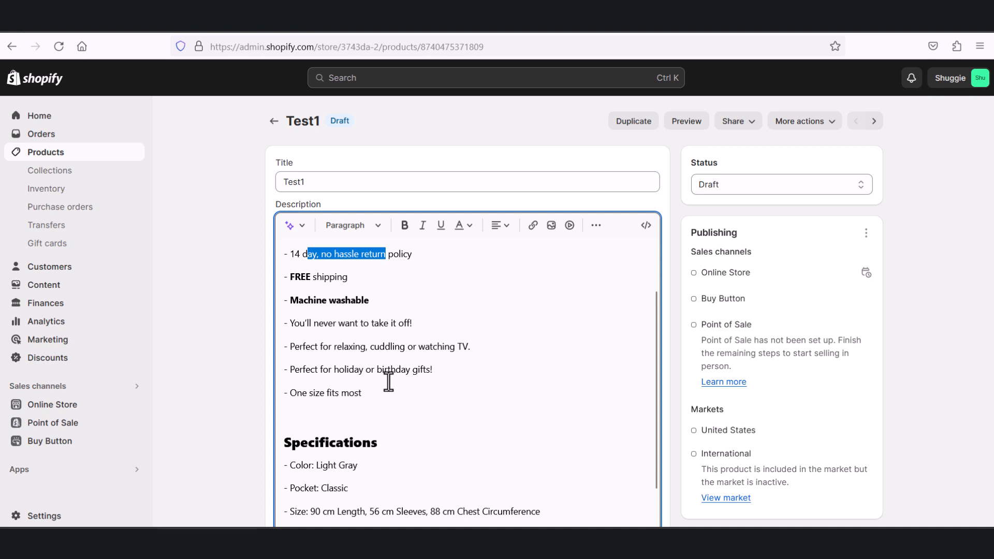
{"action": "scroll", "coordinate": [388, 379], "scroll_direction": "up", "scroll_amount": 2}
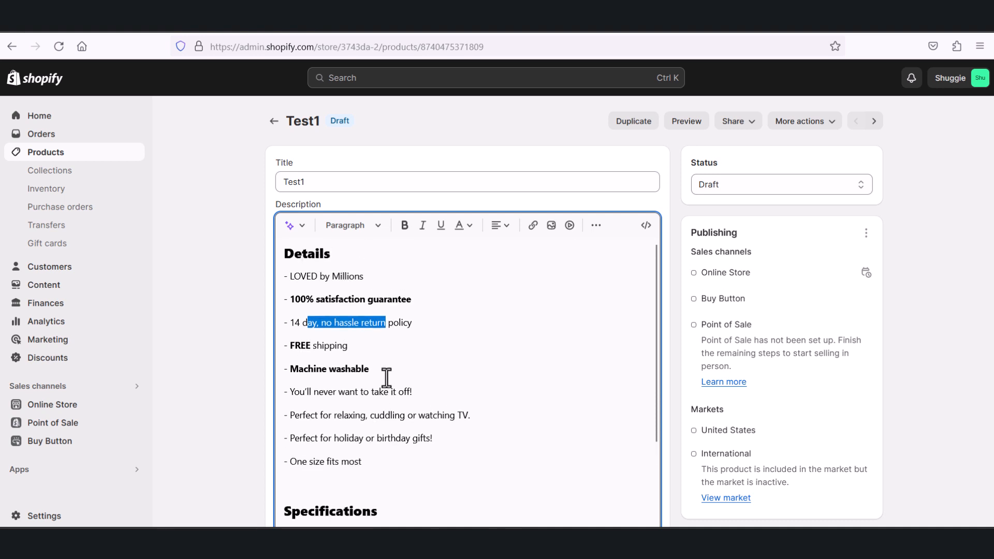
{"action": "left_click", "coordinate": [382, 373]}
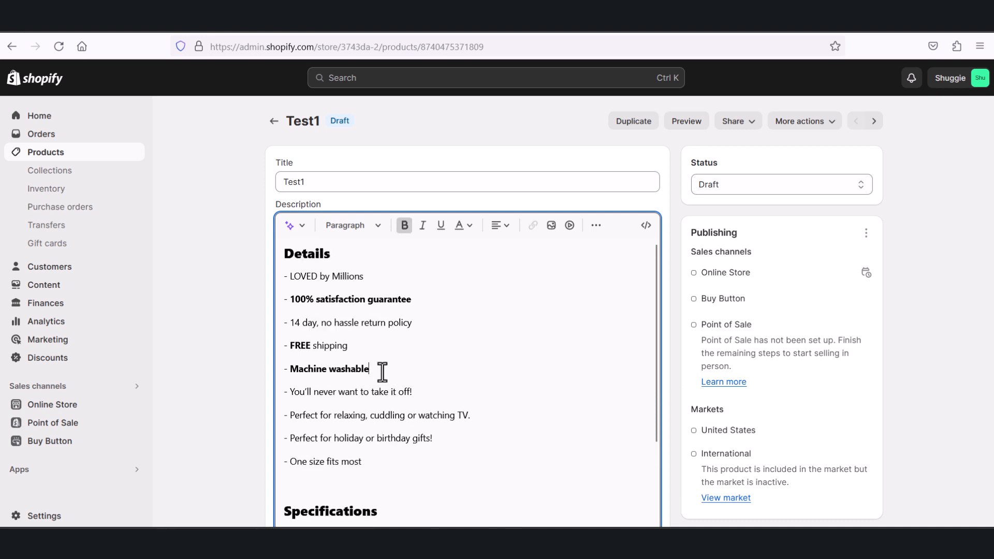
Step: Check the available paragraph styles and replace the end of the "You'll never want to take it off!" line with random filler letters
{"action": "left_click", "coordinate": [364, 228]}
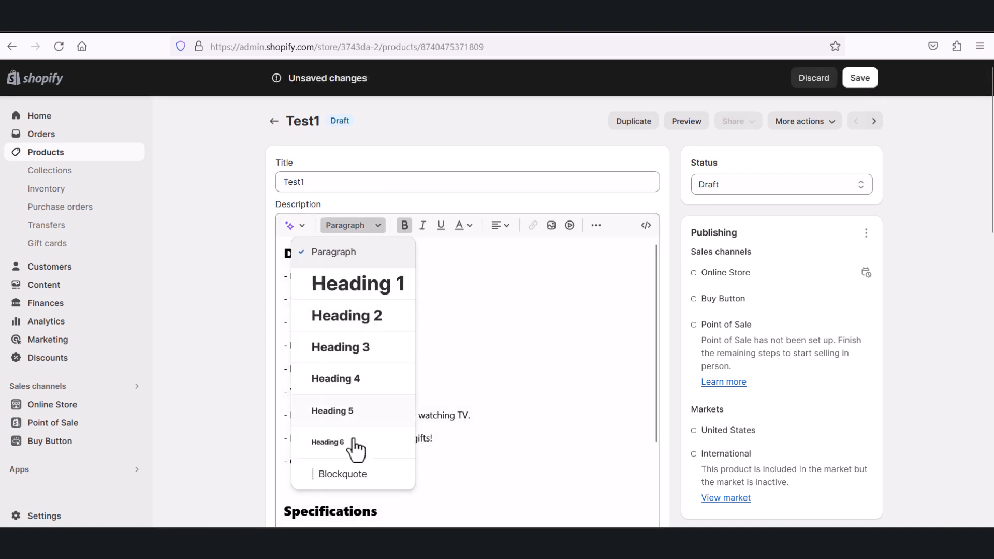
{"action": "left_click", "coordinate": [321, 383]}
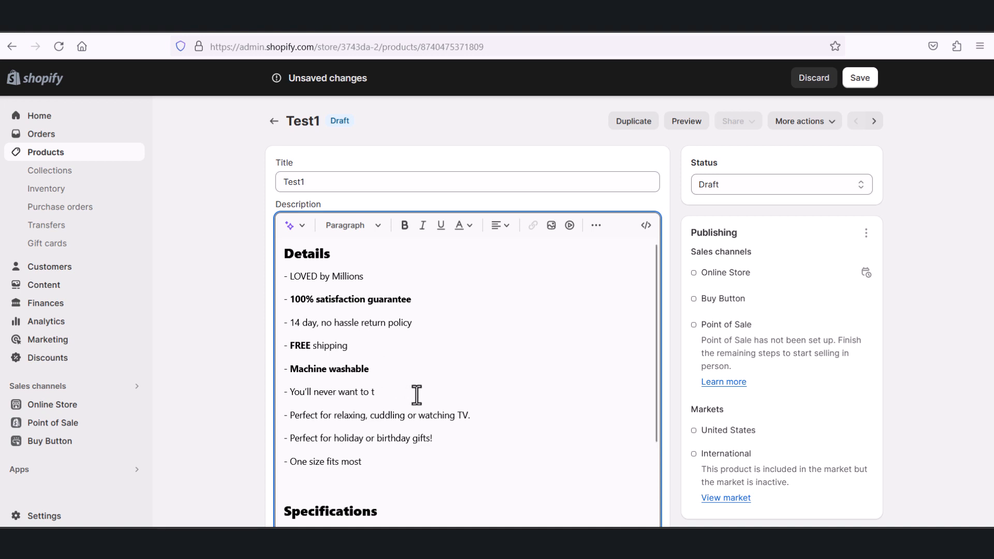
{"action": "type", "text": "jhgjghjhghghjgjh"}
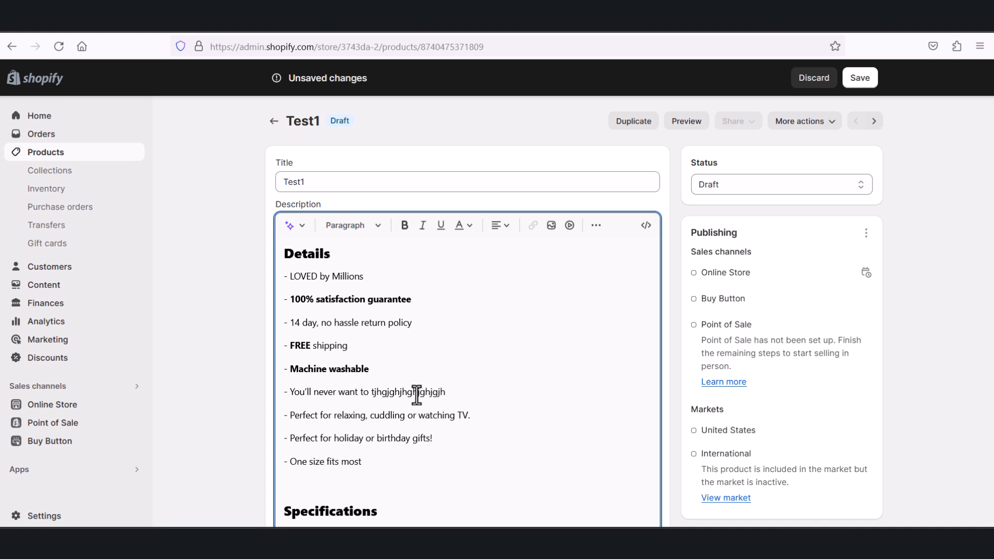
Step: Look through the rest of the description, the media section and the status setting of the duplicated product
{"action": "scroll", "coordinate": [448, 385], "scroll_direction": "down", "scroll_amount": 3}
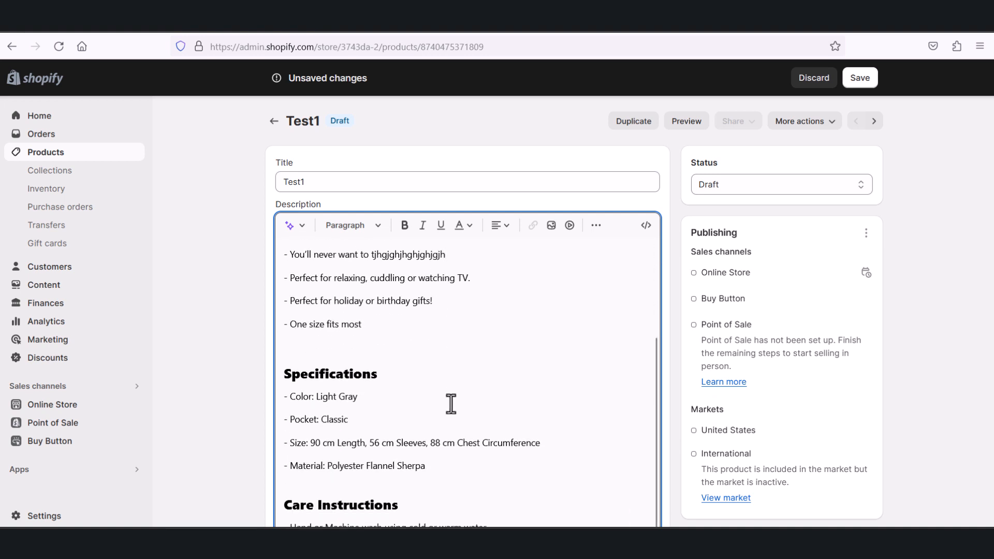
{"action": "scroll", "coordinate": [450, 404], "scroll_direction": "down", "scroll_amount": 1}
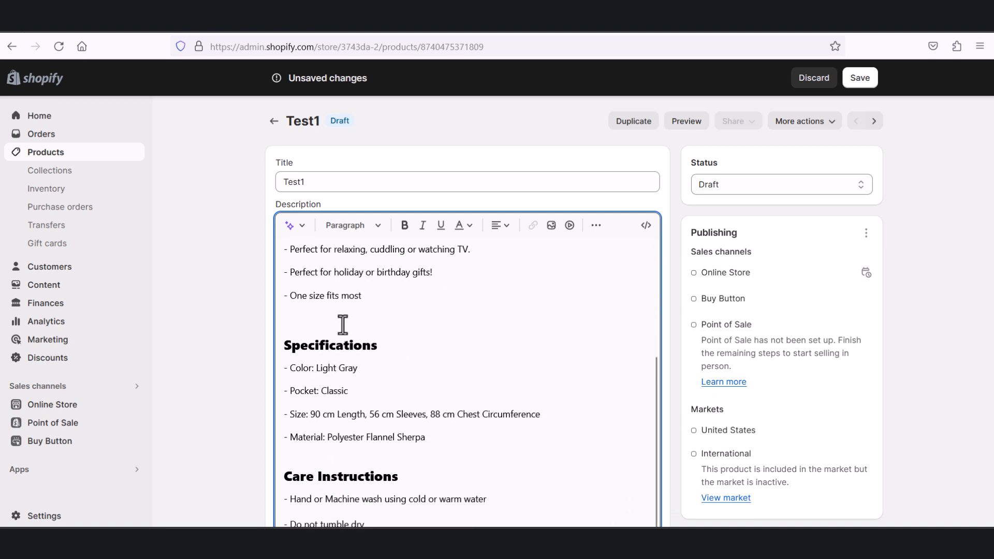
{"action": "scroll", "coordinate": [362, 369], "scroll_direction": "down", "scroll_amount": 5}
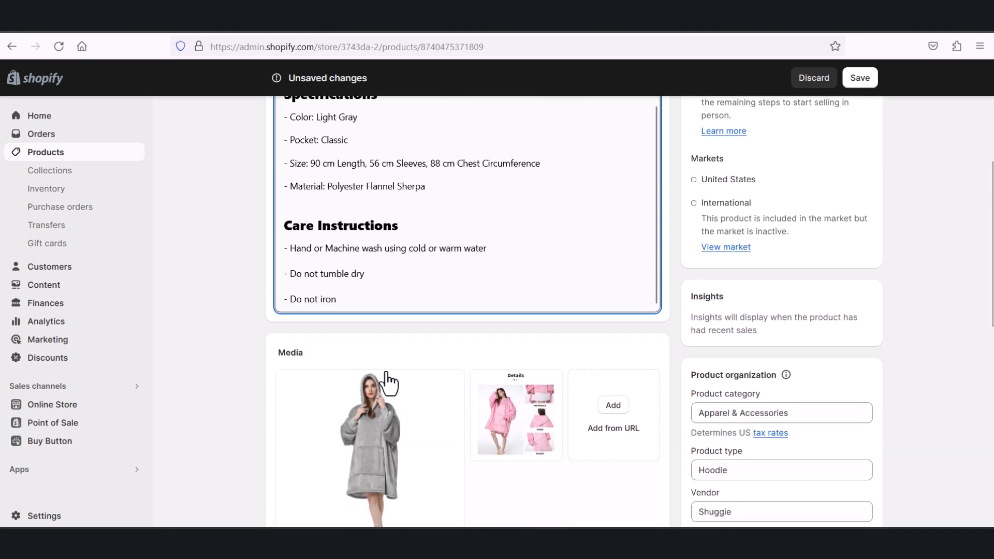
{"action": "scroll", "coordinate": [391, 362], "scroll_direction": "up", "scroll_amount": 4}
{"action": "scroll", "coordinate": [414, 305], "scroll_direction": "up", "scroll_amount": 2}
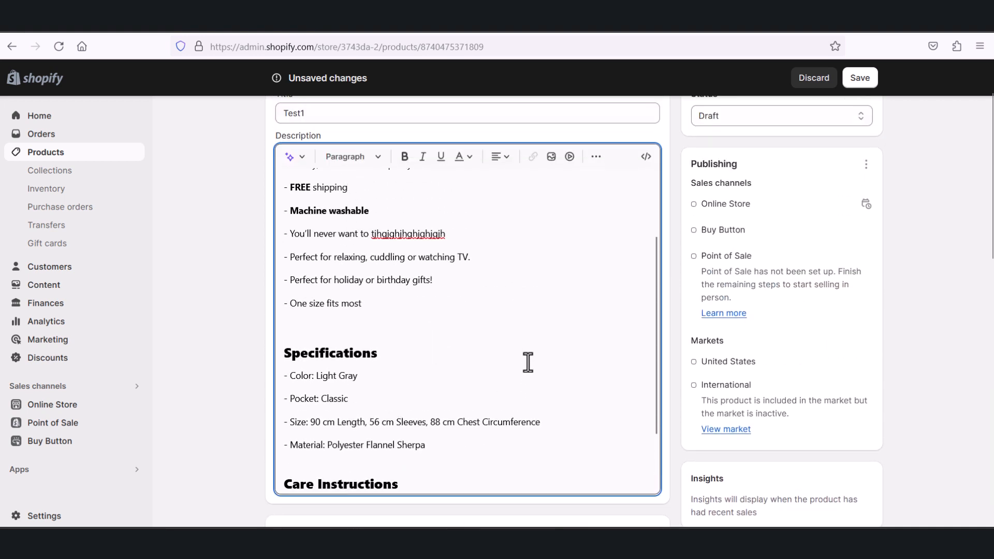
{"action": "scroll", "coordinate": [527, 363], "scroll_direction": "up", "scroll_amount": 5}
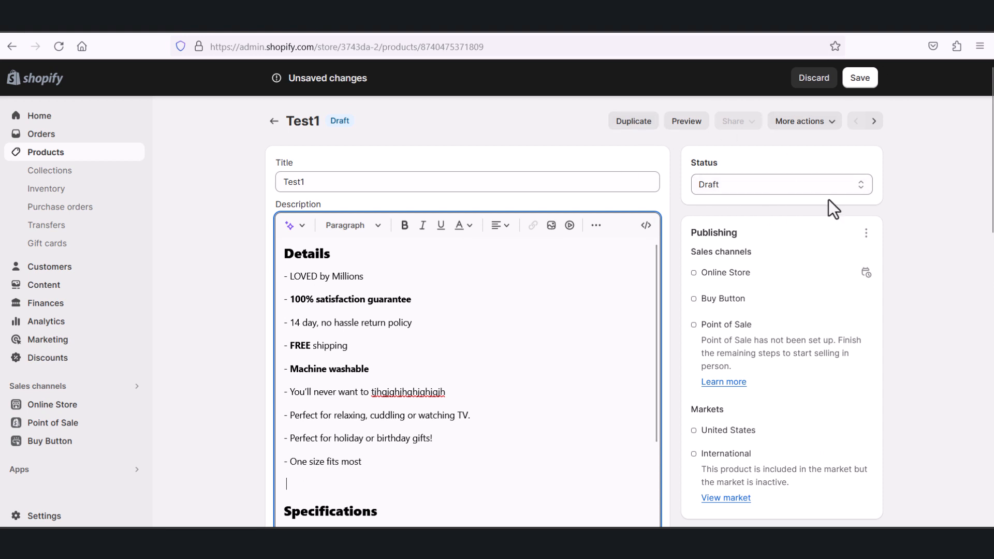
{"action": "left_click", "coordinate": [799, 187]}
{"action": "left_click", "coordinate": [799, 188]}
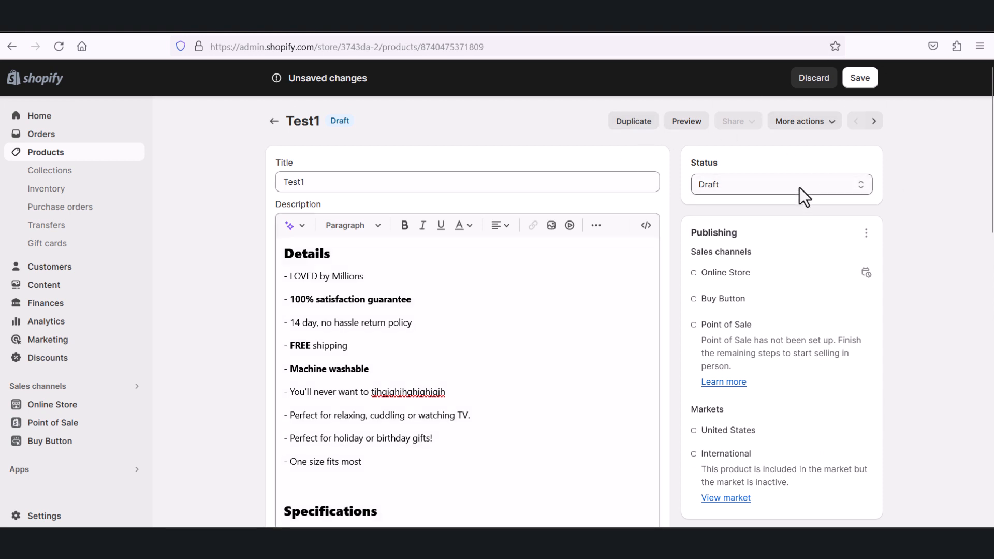
{"action": "scroll", "coordinate": [551, 437], "scroll_direction": "down", "scroll_amount": 6}
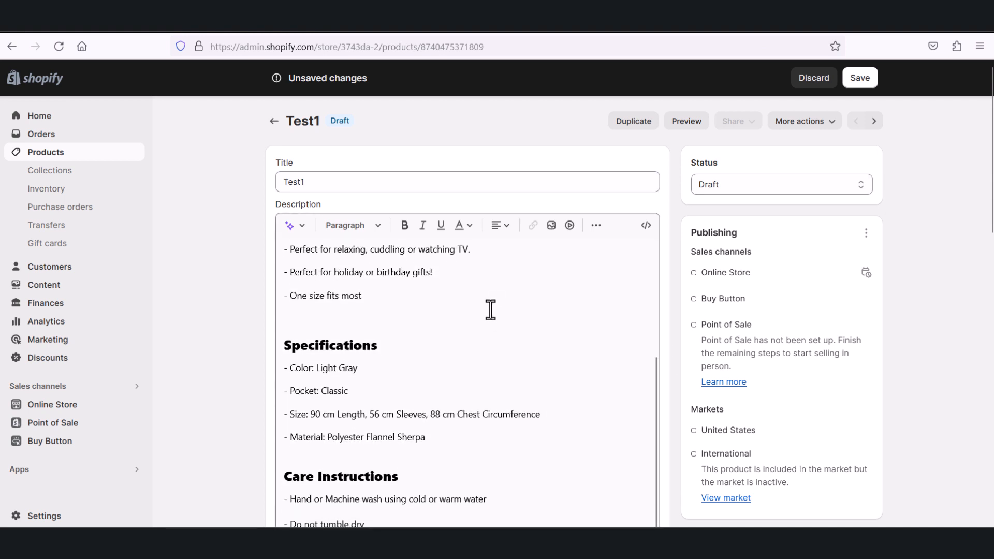
{"action": "scroll", "coordinate": [433, 405], "scroll_direction": "down", "scroll_amount": 2}
{"action": "scroll", "coordinate": [428, 395], "scroll_direction": "up", "scroll_amount": 5}
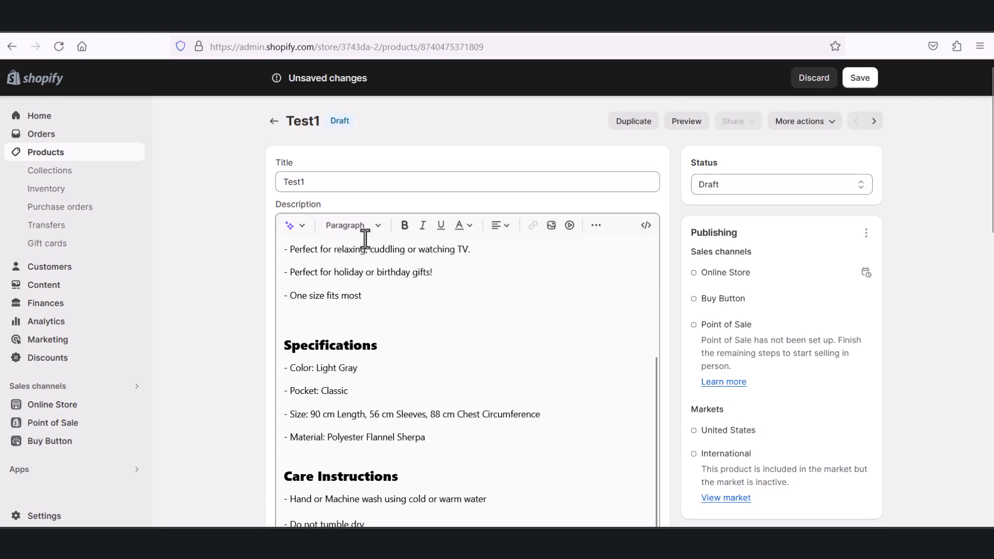
Step: Change the duplicated product's title to Shirt 1
{"action": "left_click", "coordinate": [335, 178]}
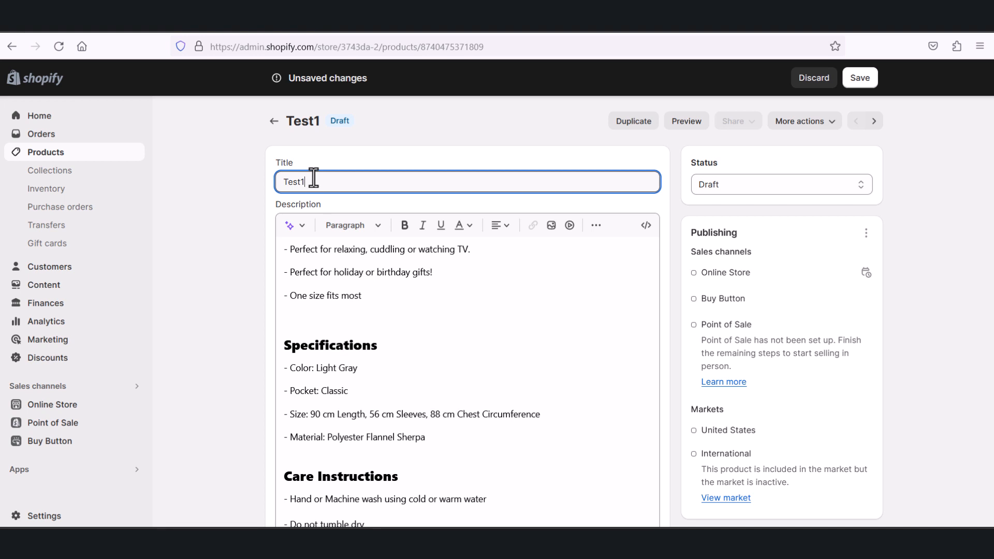
{"action": "key", "text": "BackSpace"}
{"action": "key", "text": "BackSpace"}
{"action": "type", "text": "hirt 1"}
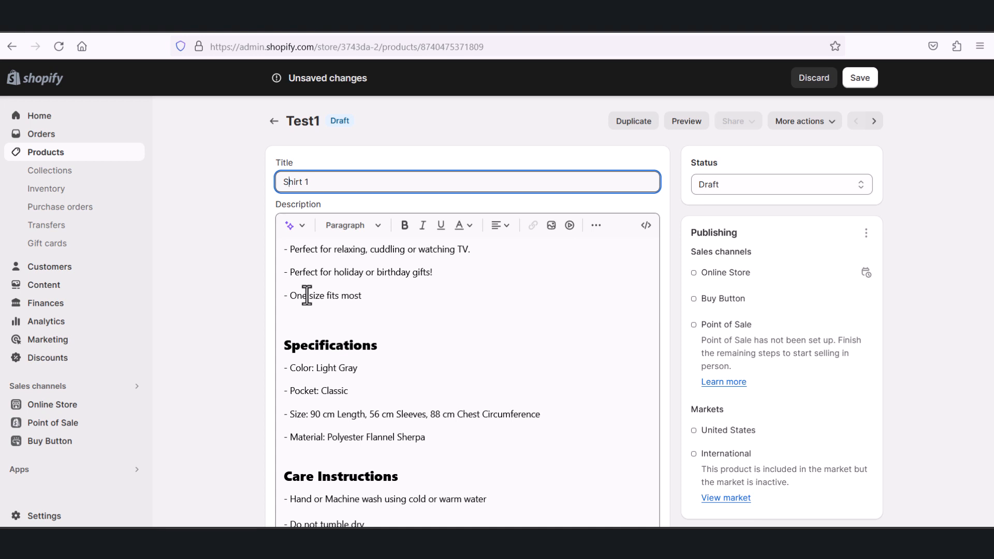
Step: Try making the pink Details image the first media item, and move it back behind the gray hoodie image
{"action": "scroll", "coordinate": [359, 335], "scroll_direction": "down", "scroll_amount": 4}
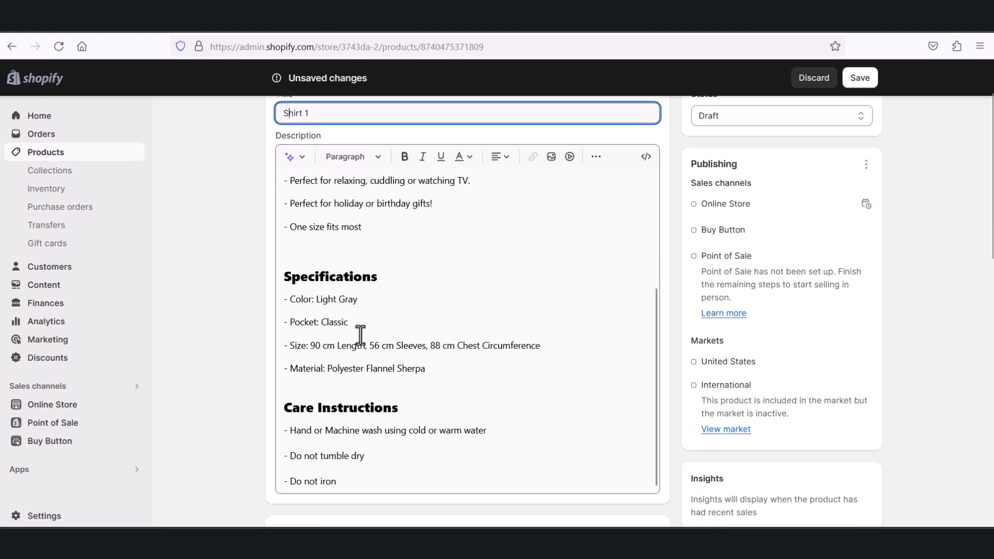
{"action": "scroll", "coordinate": [380, 357], "scroll_direction": "down", "scroll_amount": 3}
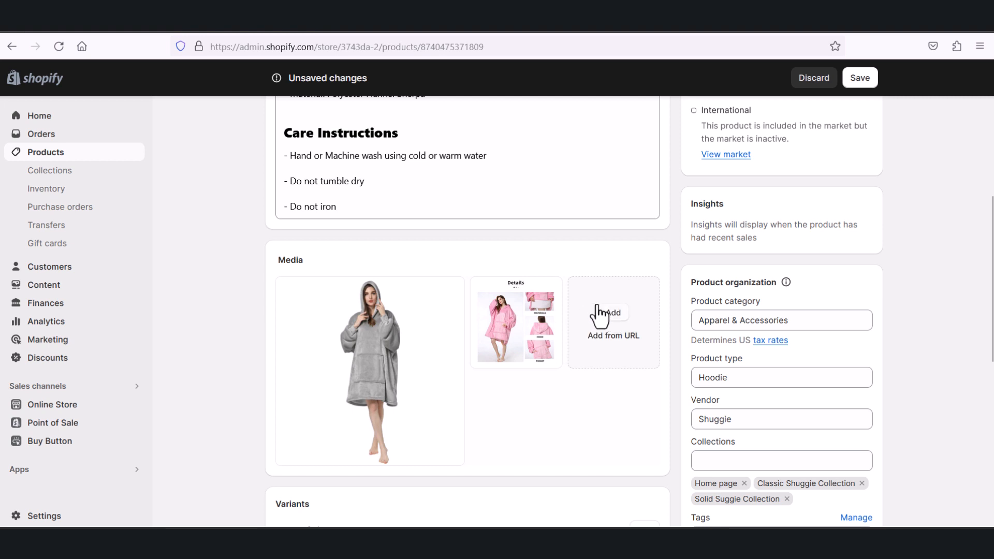
{"action": "mouse_move", "coordinate": [448, 300]}
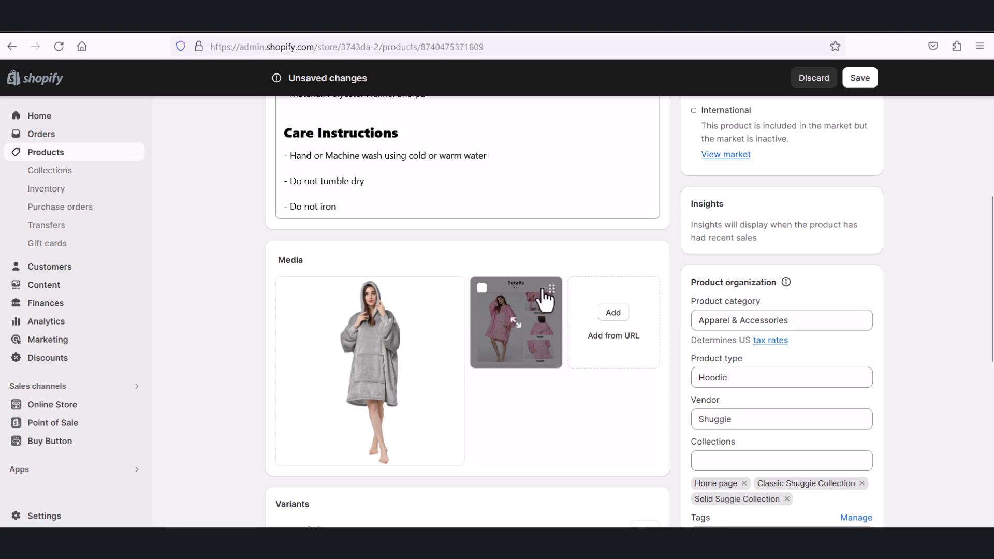
{"action": "left_click_drag", "start_coordinate": [552, 290], "coordinate": [391, 288]}
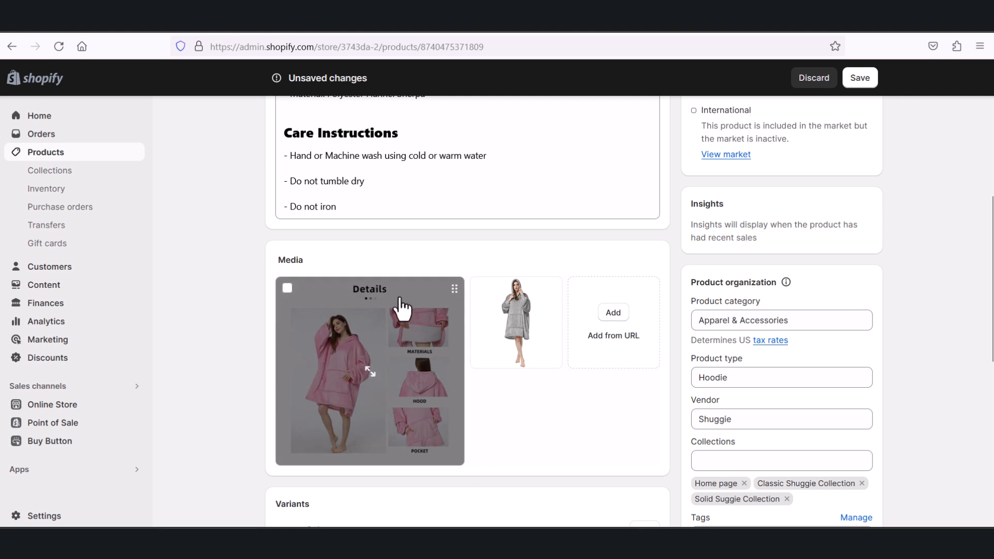
{"action": "left_click_drag", "start_coordinate": [386, 300], "coordinate": [520, 295]}
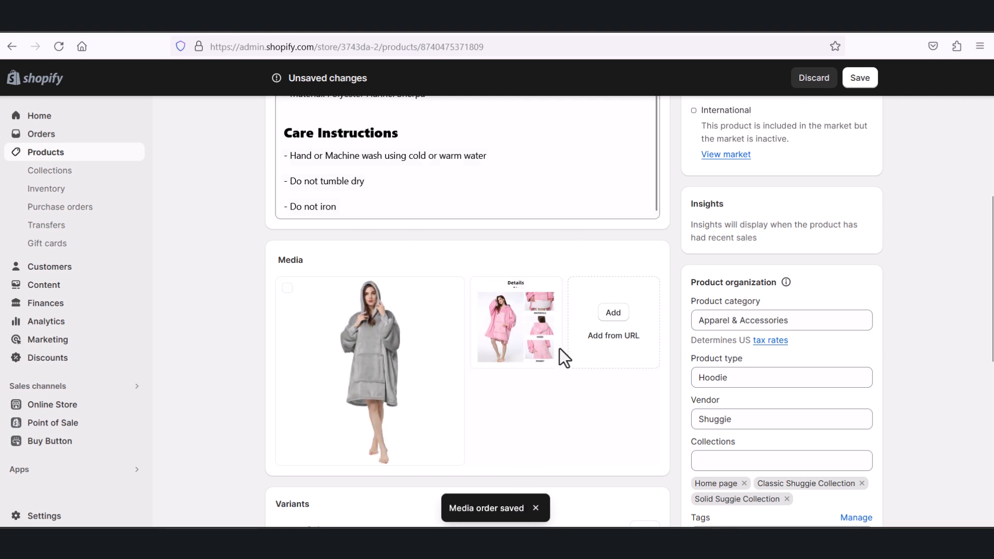
Step: Select the gray hoodie image in the product media and clear the selection again
{"action": "left_click", "coordinate": [287, 288]}
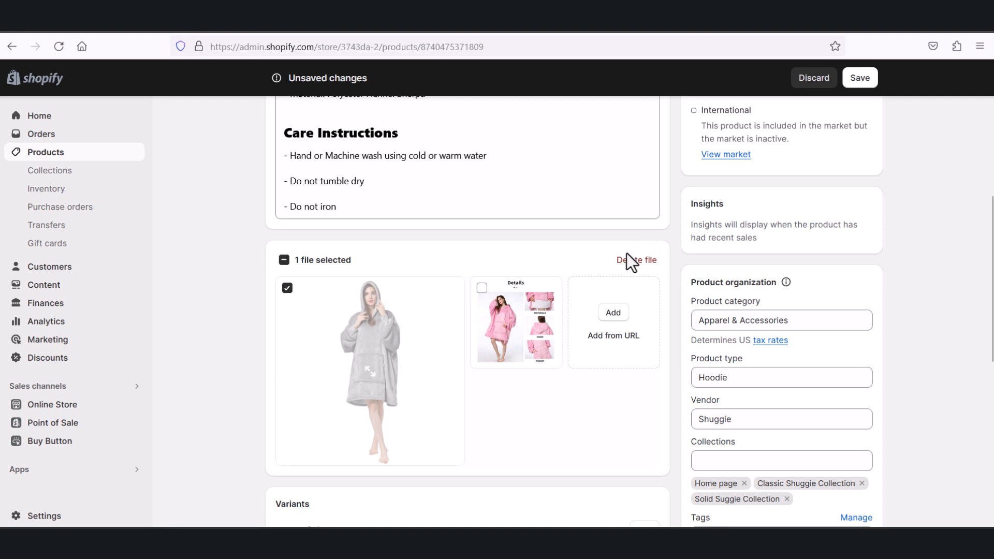
{"action": "left_click", "coordinate": [287, 288]}
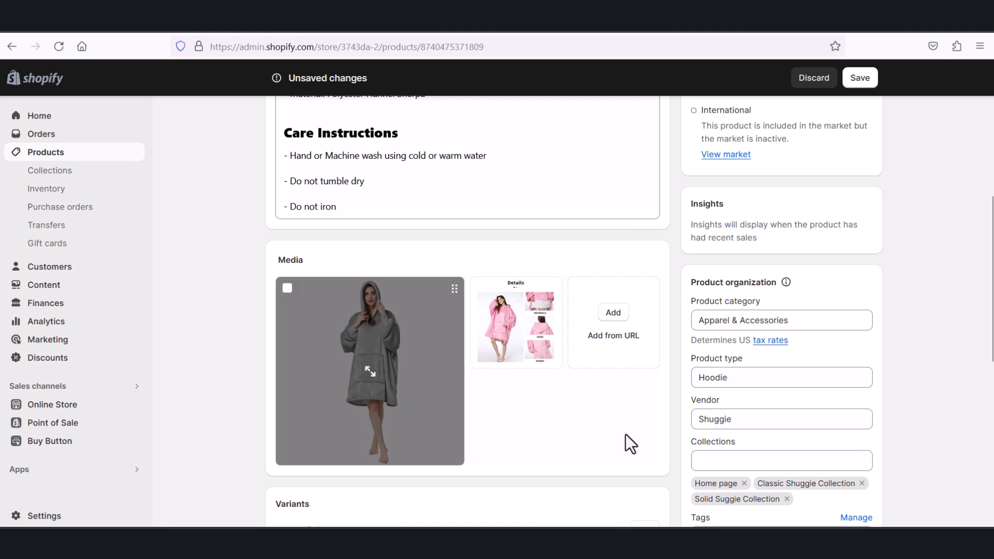
Step: Add Red and Blue as further values of the Color option in the product's variants
{"action": "scroll", "coordinate": [623, 430], "scroll_direction": "down", "scroll_amount": 3}
{"action": "scroll", "coordinate": [513, 363], "scroll_direction": "down", "scroll_amount": 3}
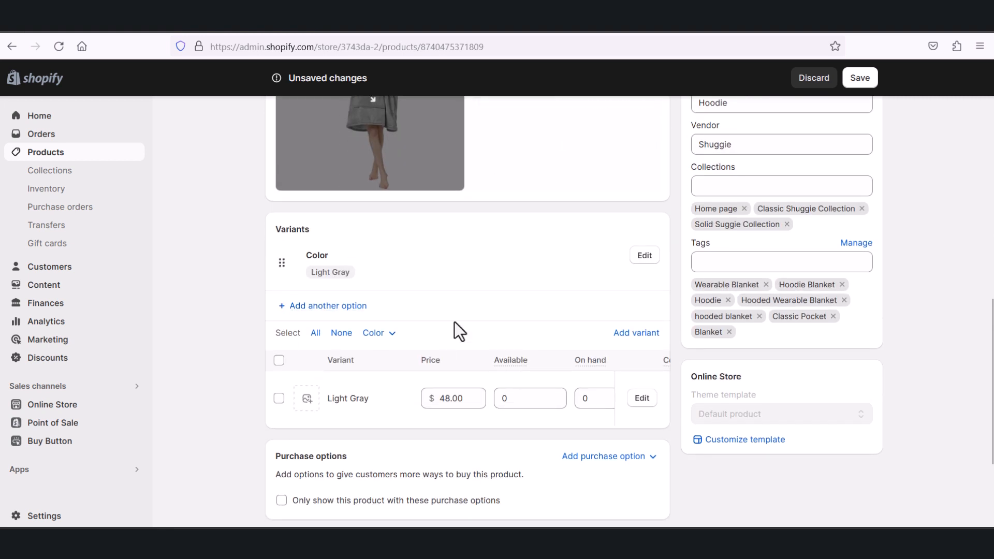
{"action": "scroll", "coordinate": [481, 259], "scroll_direction": "up", "scroll_amount": 2}
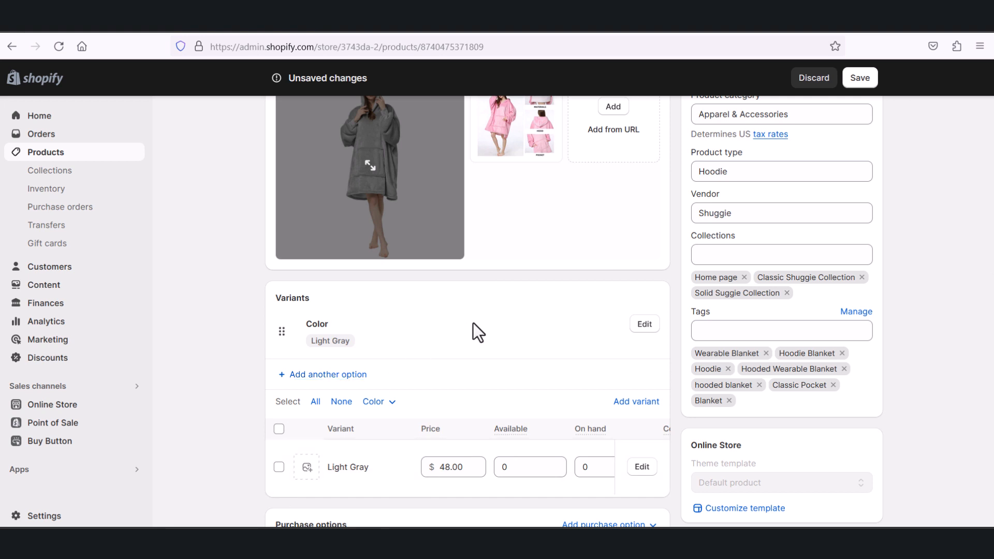
{"action": "scroll", "coordinate": [510, 291], "scroll_direction": "up", "scroll_amount": 3}
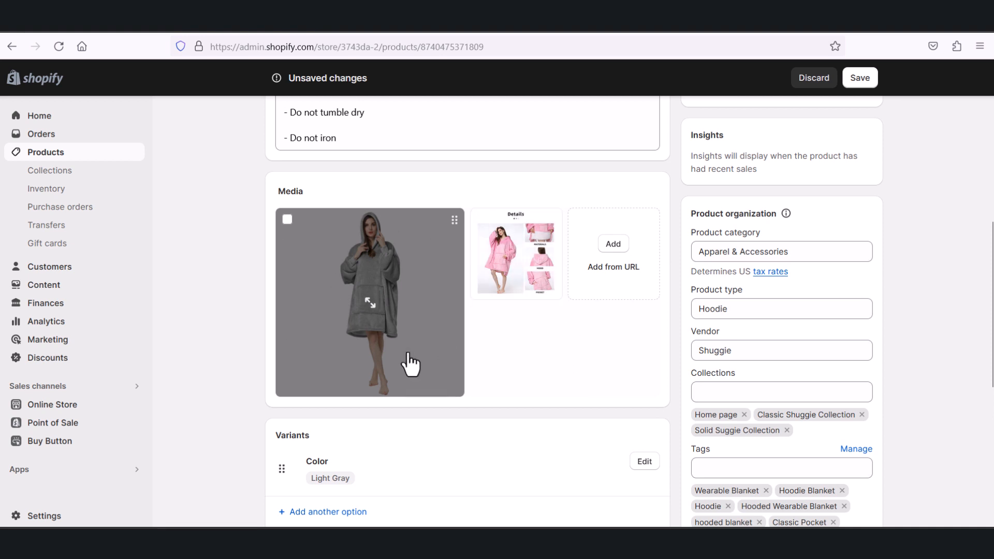
{"action": "scroll", "coordinate": [554, 316], "scroll_direction": "down", "scroll_amount": 2}
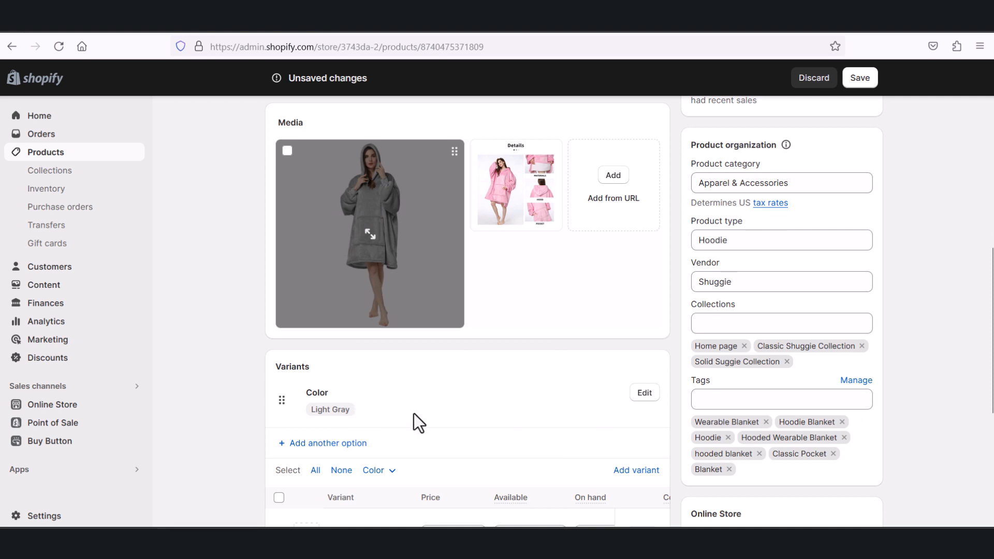
{"action": "scroll", "coordinate": [424, 399], "scroll_direction": "down", "scroll_amount": 4}
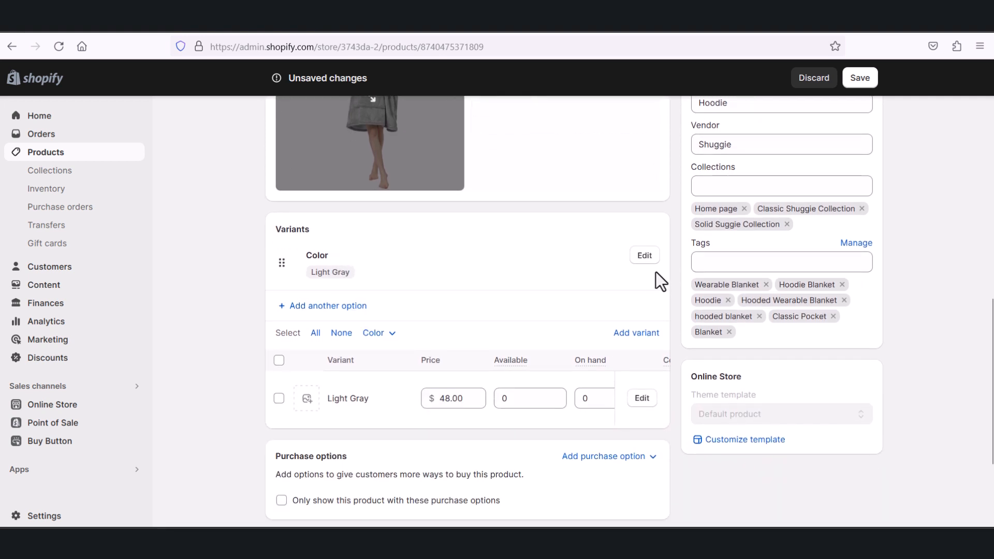
{"action": "left_click", "coordinate": [645, 256]}
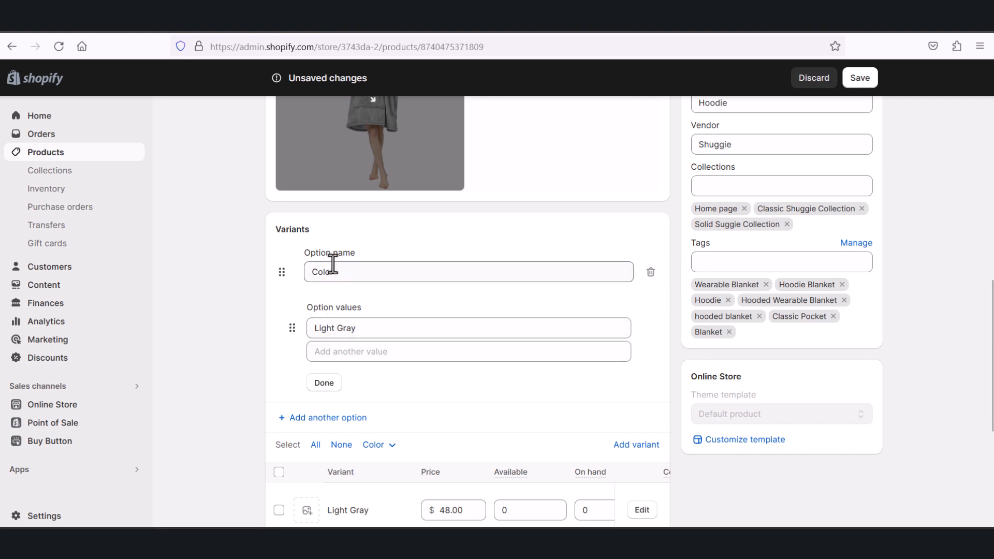
{"action": "left_click", "coordinate": [361, 360]}
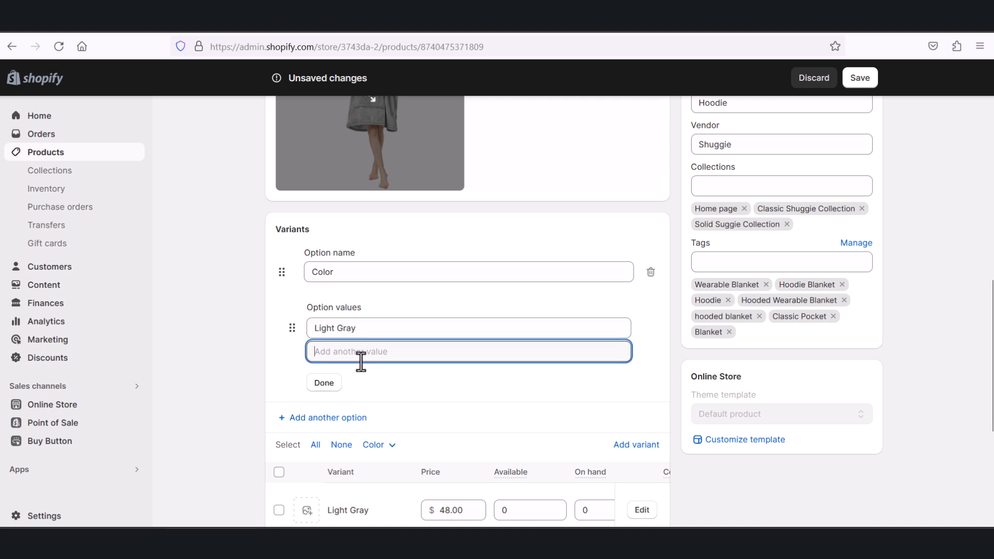
{"action": "type", "text": "Red"}
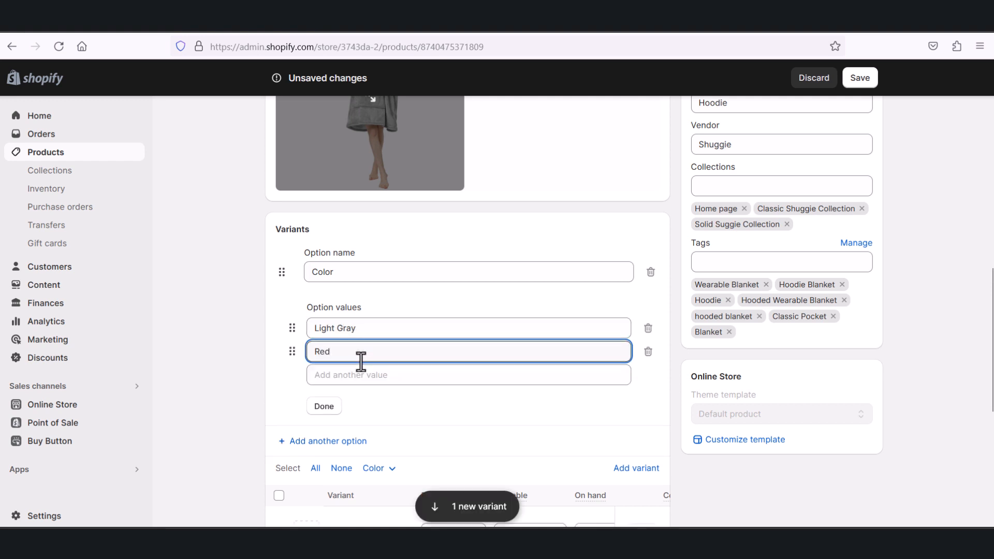
{"action": "left_click", "coordinate": [346, 377]}
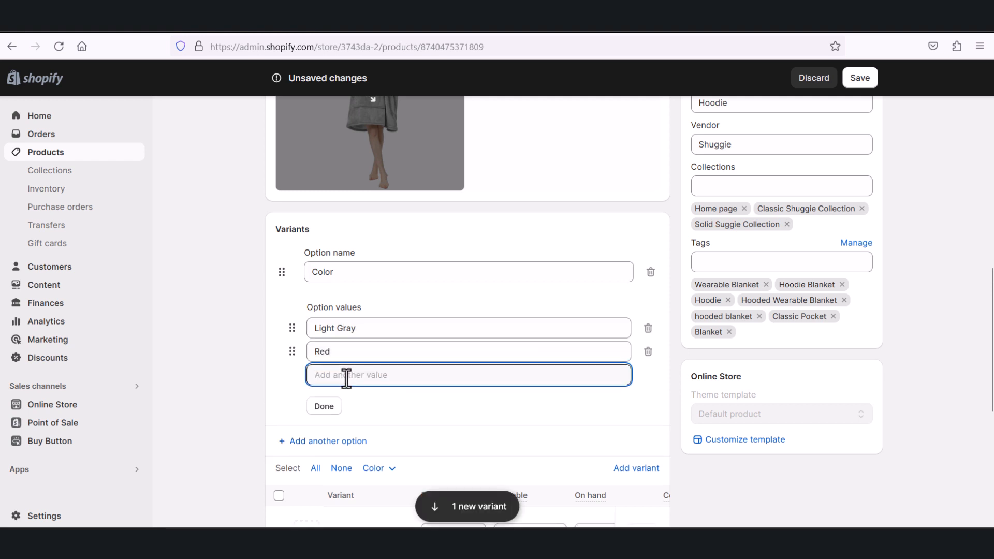
{"action": "type", "text": "Blue"}
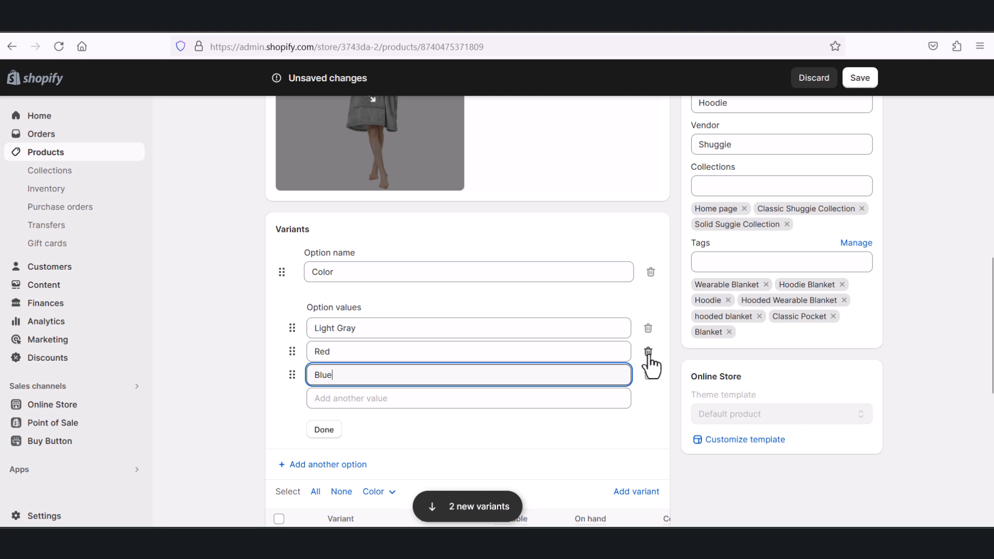
Step: Move Blue to the top of the Color values and finish editing the option
{"action": "left_click", "coordinate": [520, 427]}
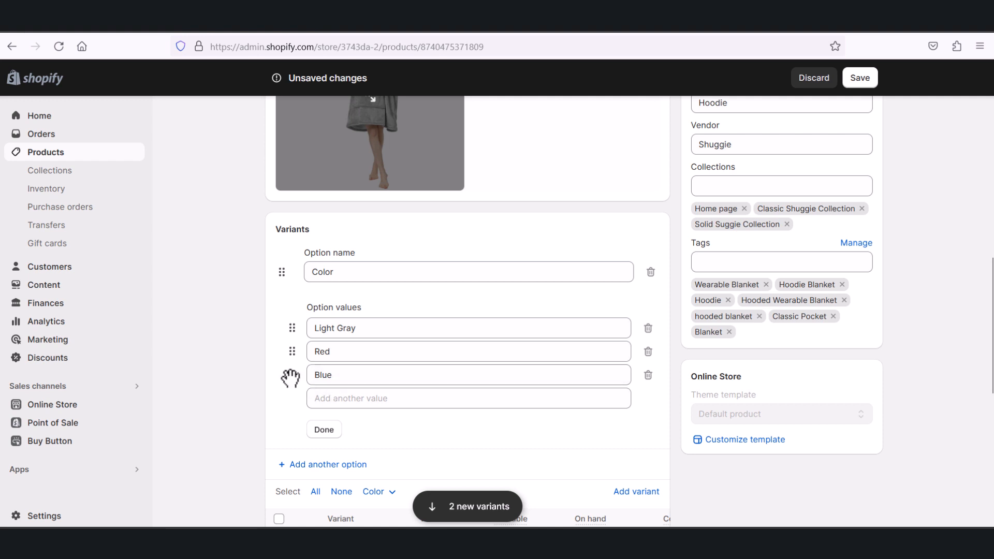
{"action": "left_click_drag", "start_coordinate": [290, 377], "coordinate": [285, 328]}
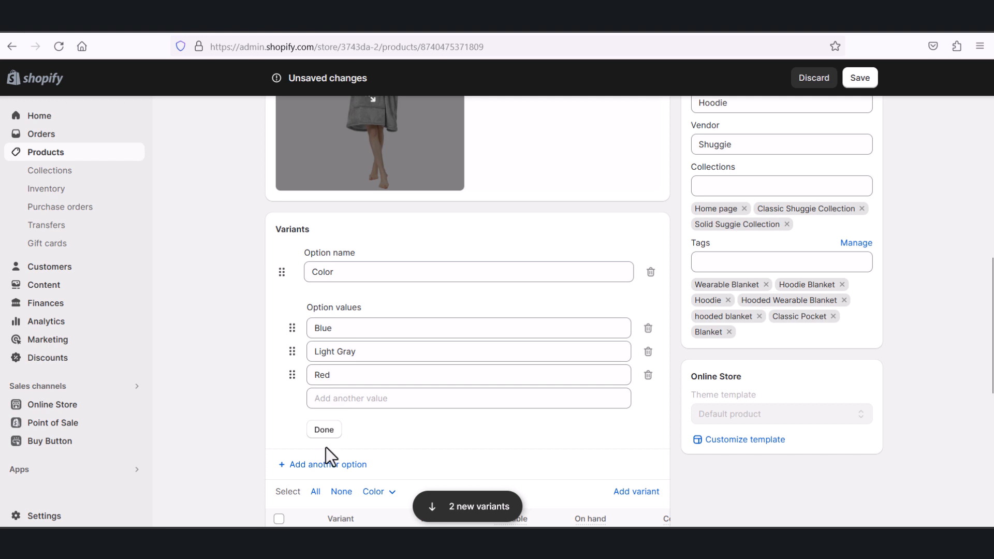
{"action": "left_click", "coordinate": [325, 432]}
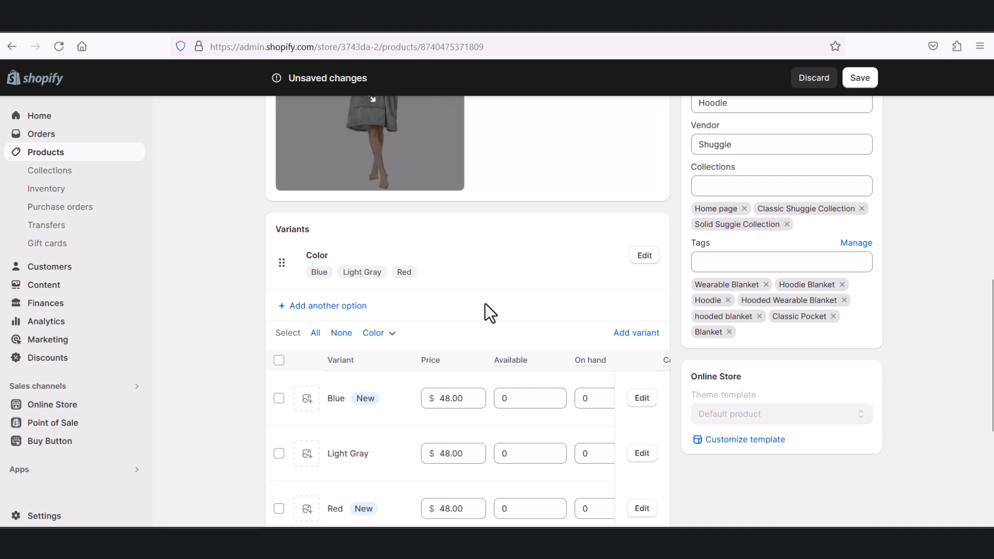
{"action": "left_click", "coordinate": [626, 342]}
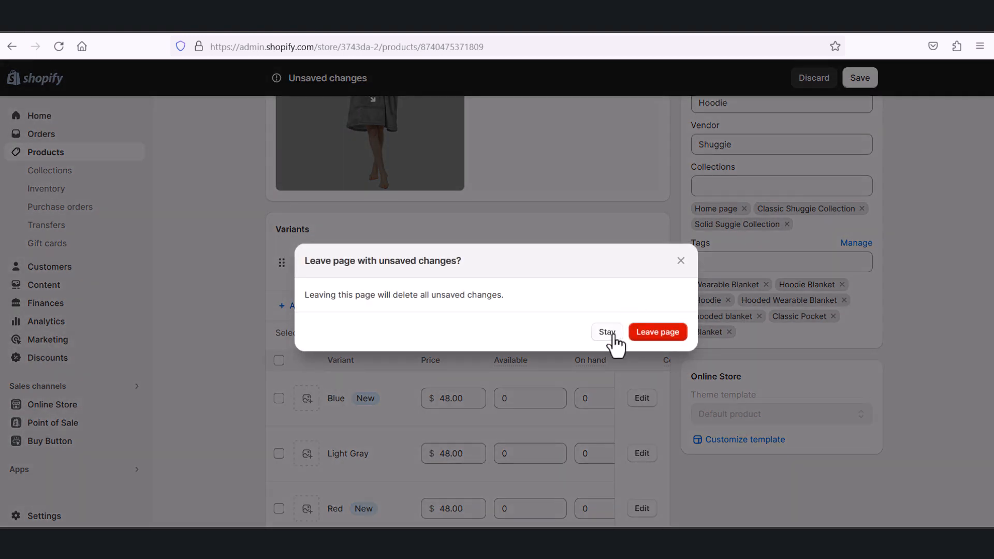
{"action": "left_click", "coordinate": [681, 260]}
Step: Add a second variant option named Size with the value XS
{"action": "left_click", "coordinate": [328, 307]}
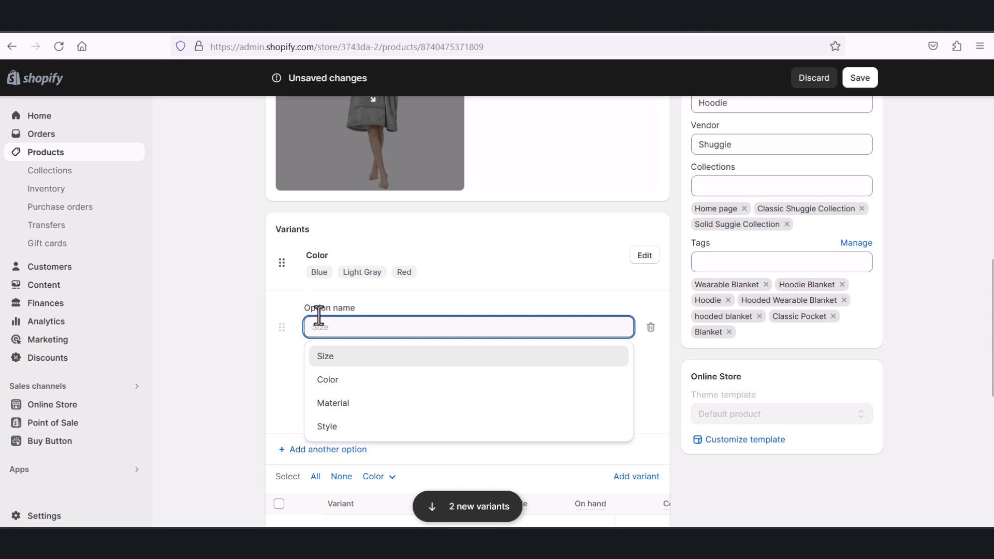
{"action": "left_click", "coordinate": [323, 360]}
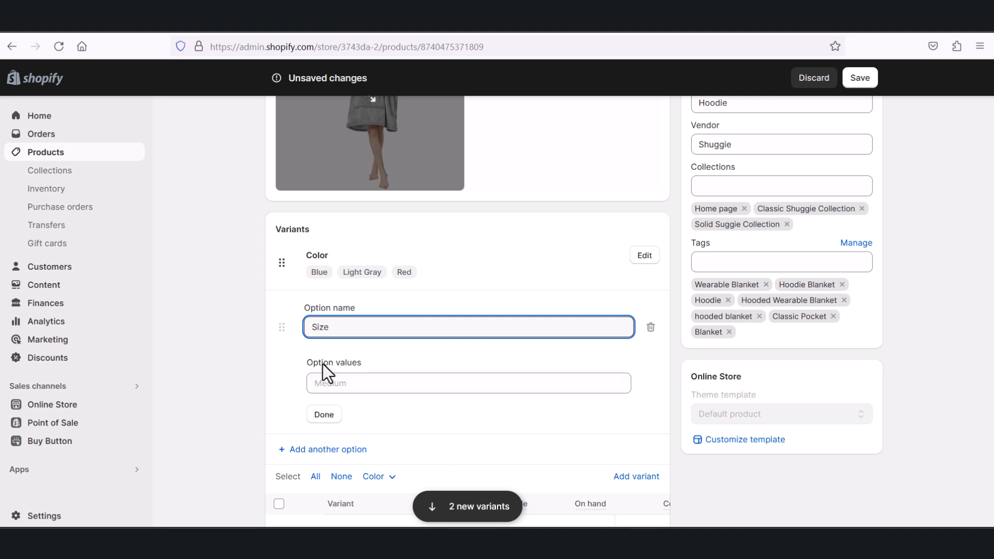
{"action": "left_click", "coordinate": [327, 384]}
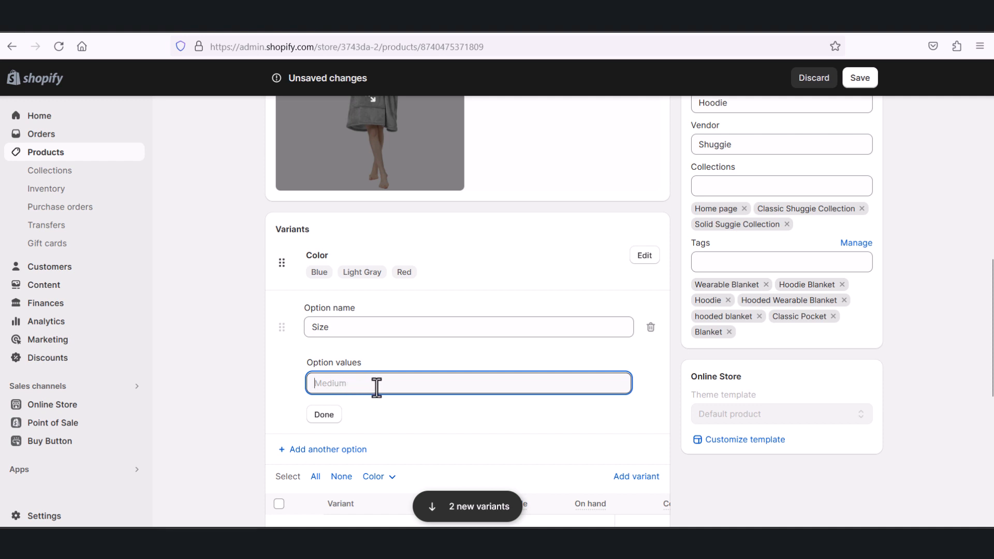
{"action": "type", "text": "XS"}
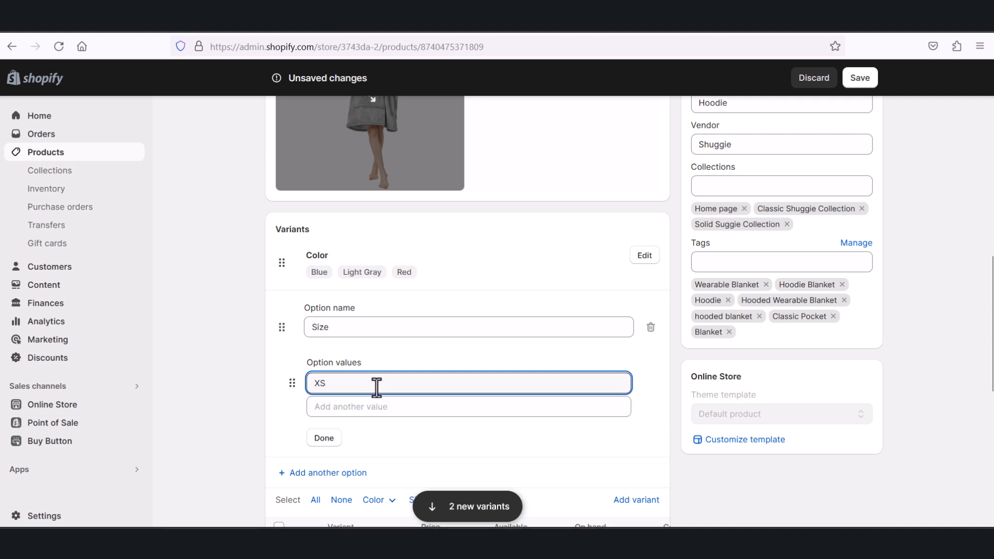
{"action": "left_click", "coordinate": [326, 439]}
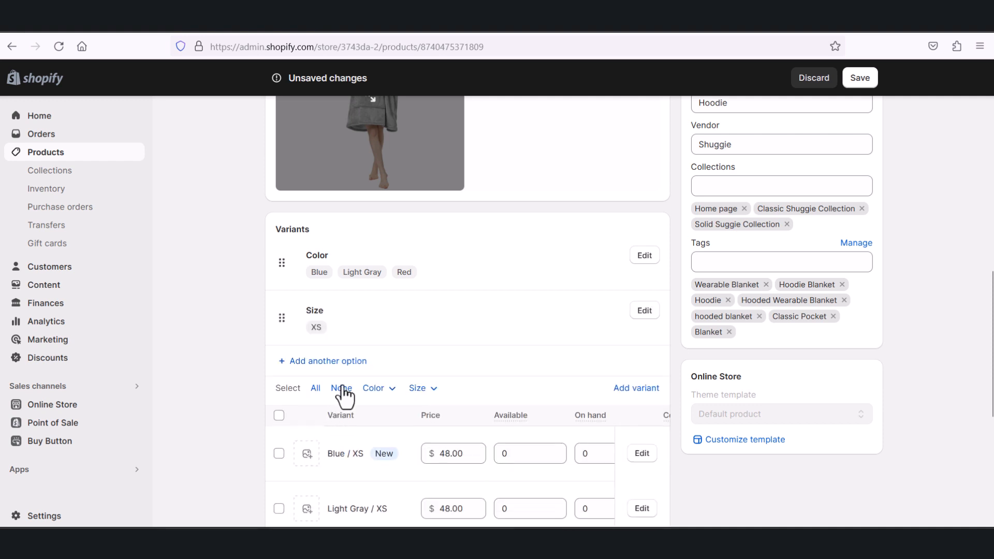
Step: Reopen the Size option for editing and add S as its second value
{"action": "left_click", "coordinate": [641, 314]}
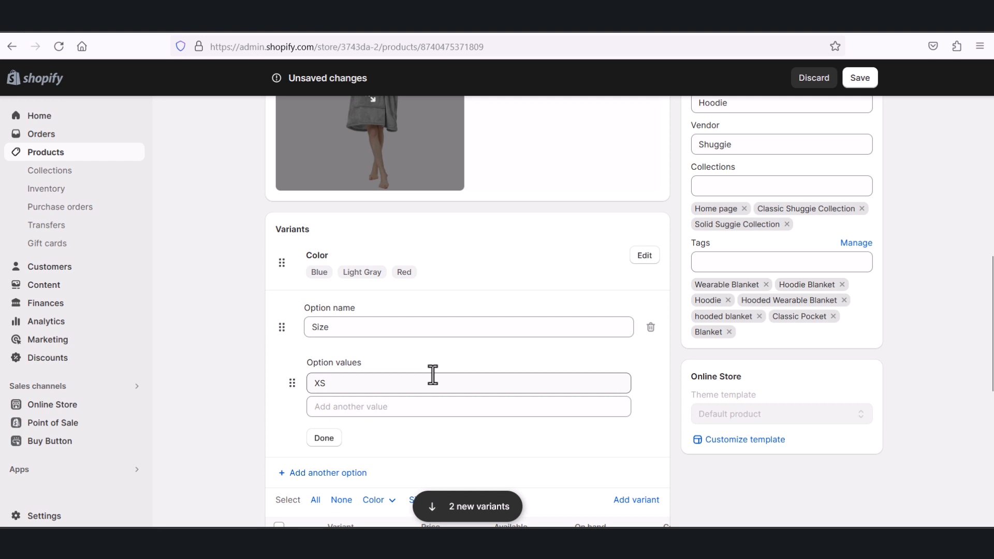
{"action": "left_click", "coordinate": [374, 404]}
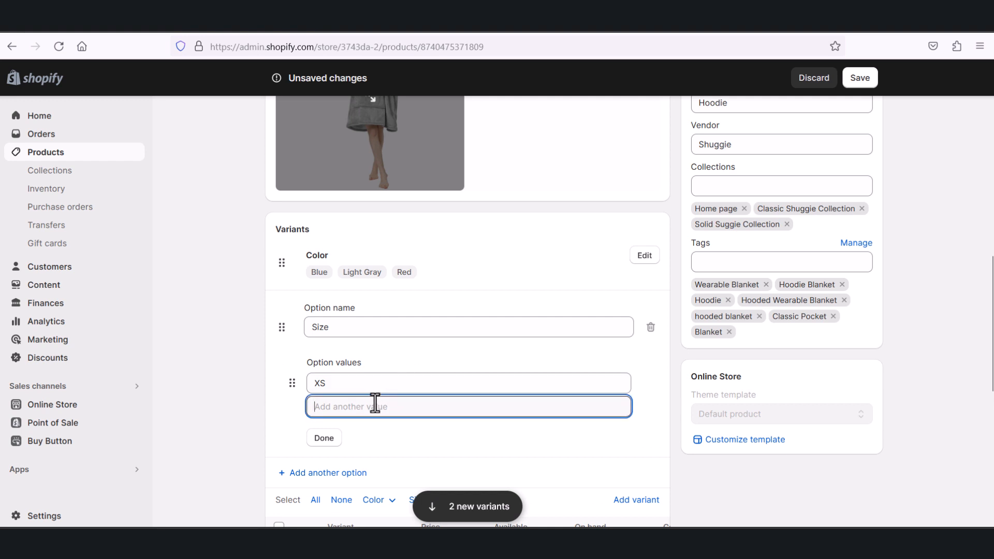
{"action": "type", "text": "Md"}
{"action": "key", "text": "BackSpace"}
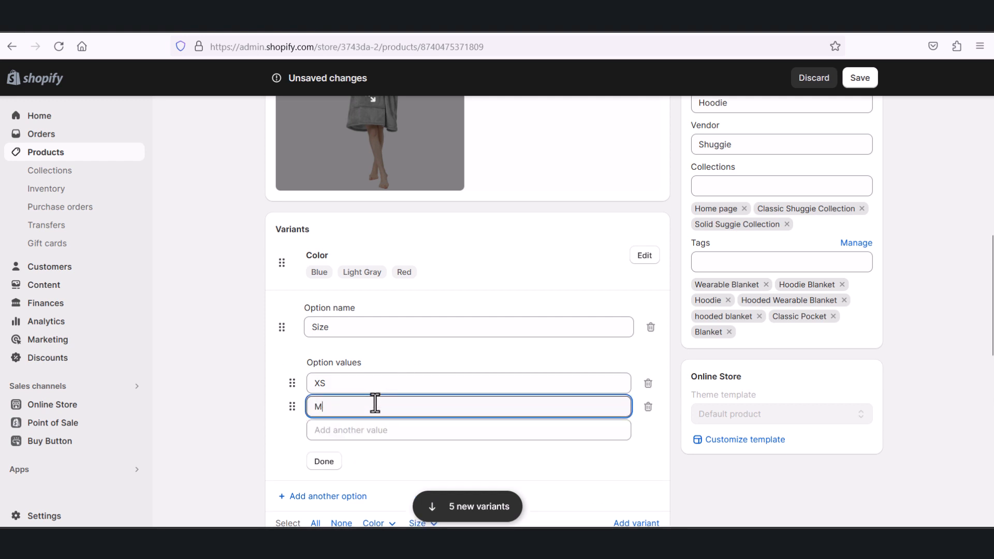
{"action": "type", "text": "d"}
{"action": "key", "text": "BackSpace"}
{"action": "type", "text": "e"}
{"action": "key", "text": "BackSpace"}
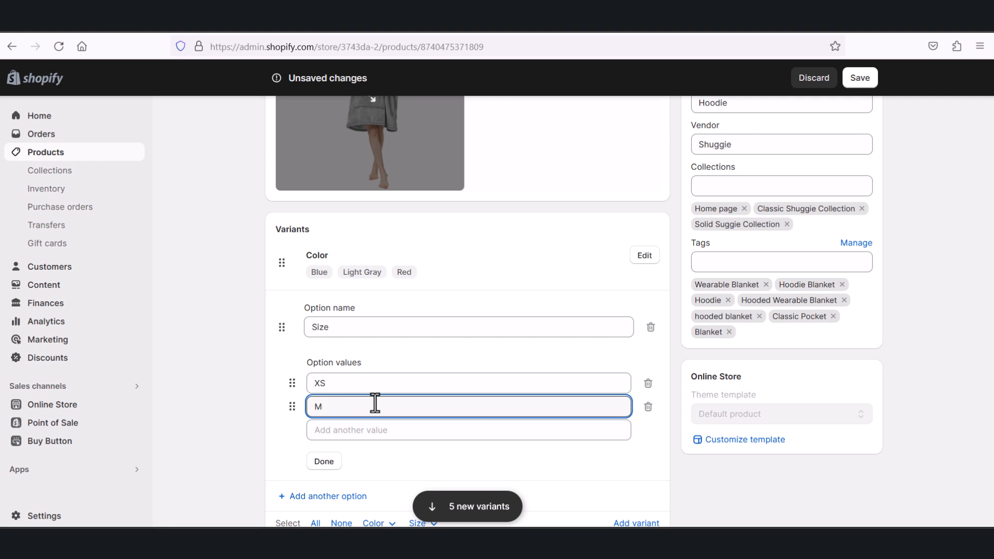
{"action": "key", "text": "BackSpace"}
{"action": "type", "text": "S"}
Step: Add M, L and XL to the Size values and finish editing the option
{"action": "left_click", "coordinate": [367, 430]}
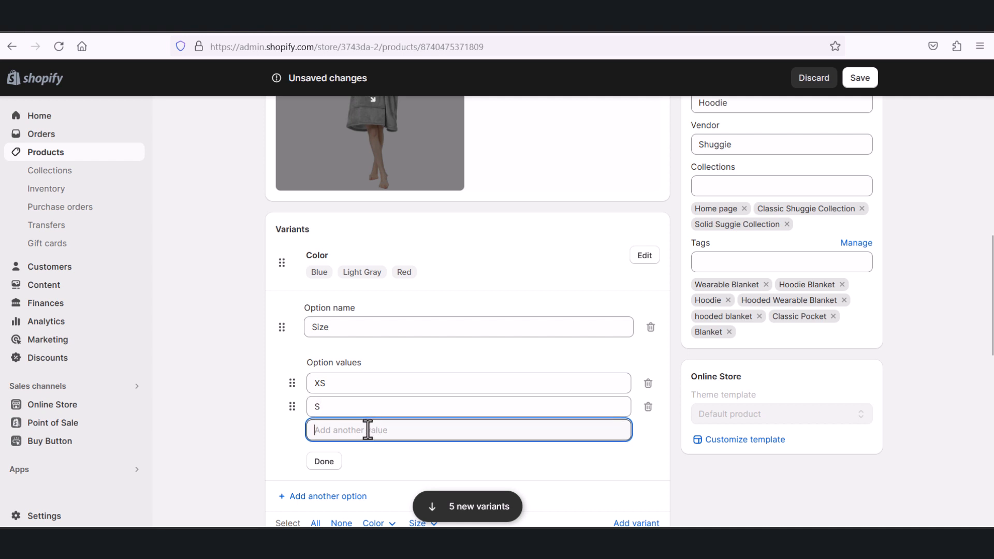
{"action": "type", "text": "M"}
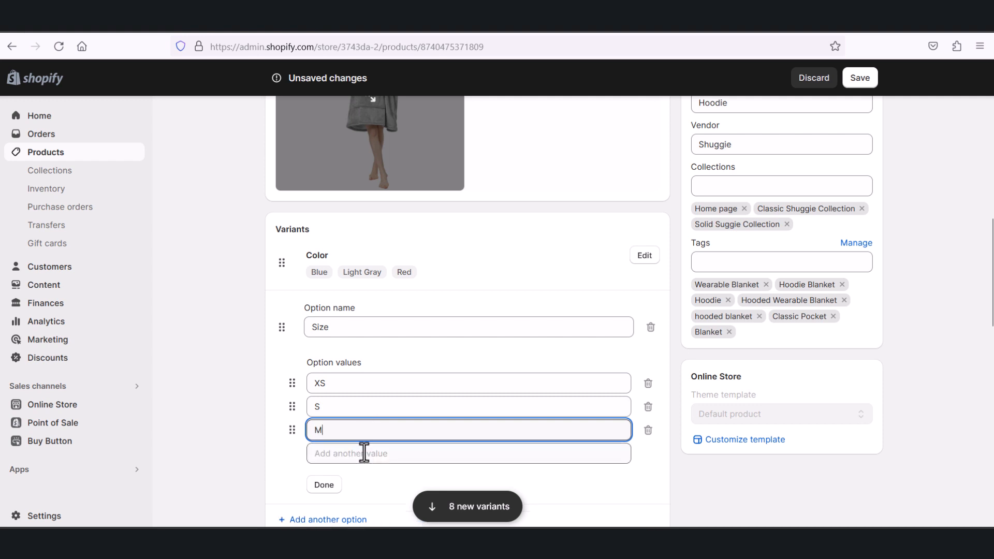
{"action": "left_click", "coordinate": [364, 453]}
{"action": "type", "text": "L"}
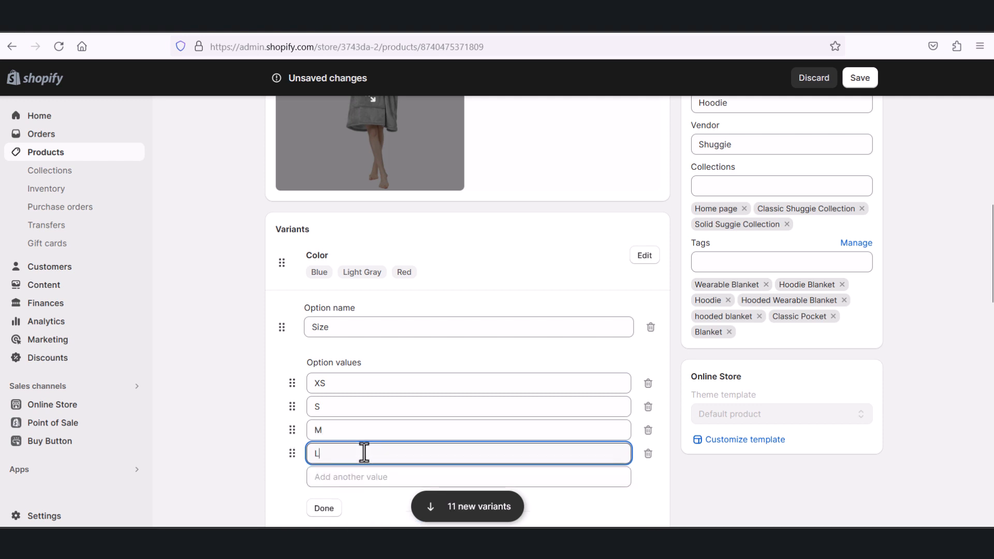
{"action": "left_click", "coordinate": [358, 478]}
{"action": "type", "text": "XL"}
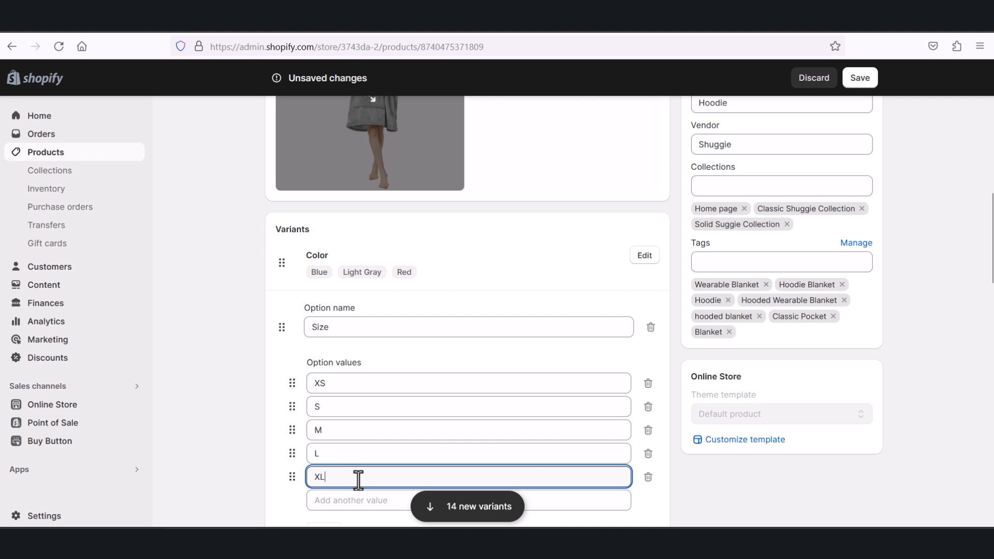
{"action": "scroll", "coordinate": [367, 445], "scroll_direction": "down", "scroll_amount": 2}
{"action": "left_click", "coordinate": [326, 466]}
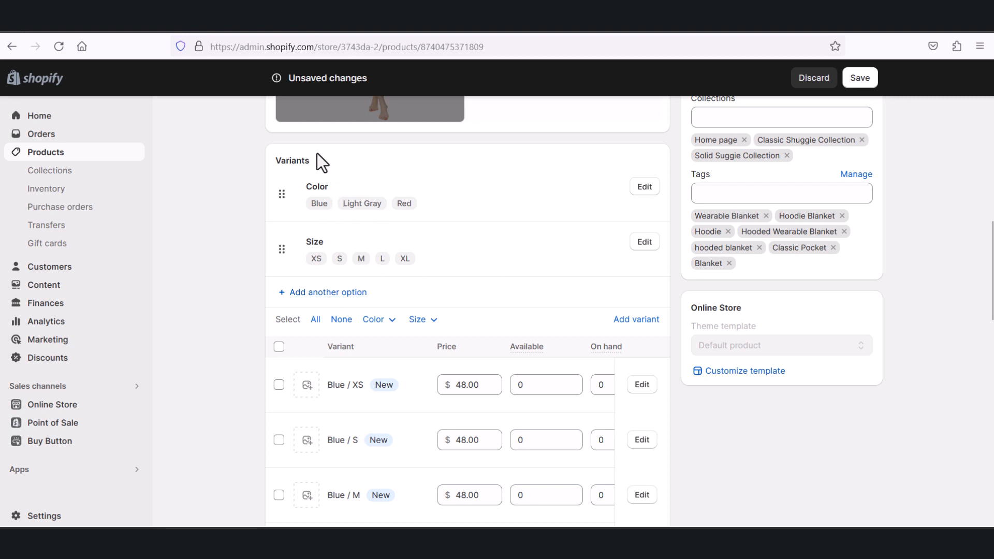
Step: Add a third variant option named Material with the value A
{"action": "left_click", "coordinate": [313, 294]}
{"action": "scroll", "coordinate": [399, 409], "scroll_direction": "down", "scroll_amount": 3}
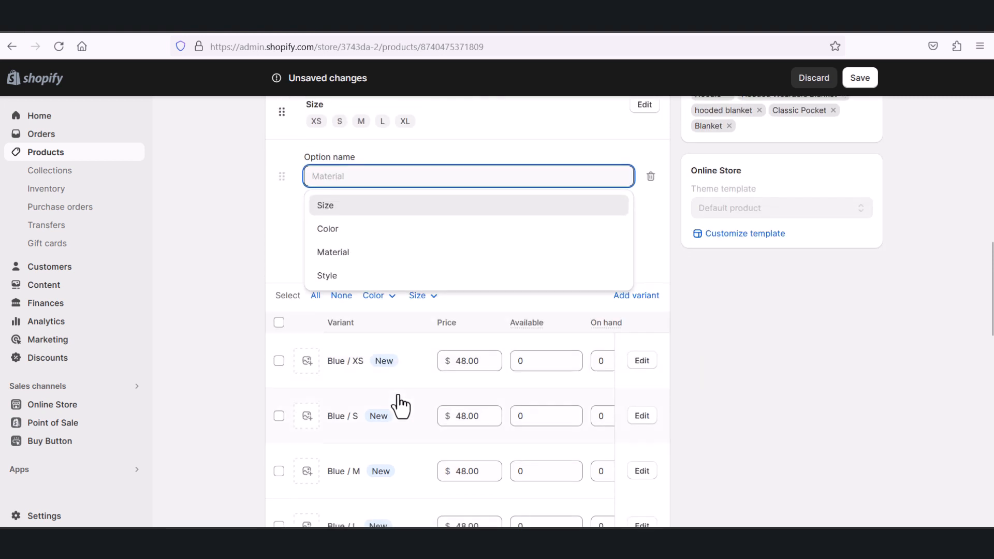
{"action": "left_click", "coordinate": [373, 253]}
{"action": "scroll", "coordinate": [348, 217], "scroll_direction": "up", "scroll_amount": 1}
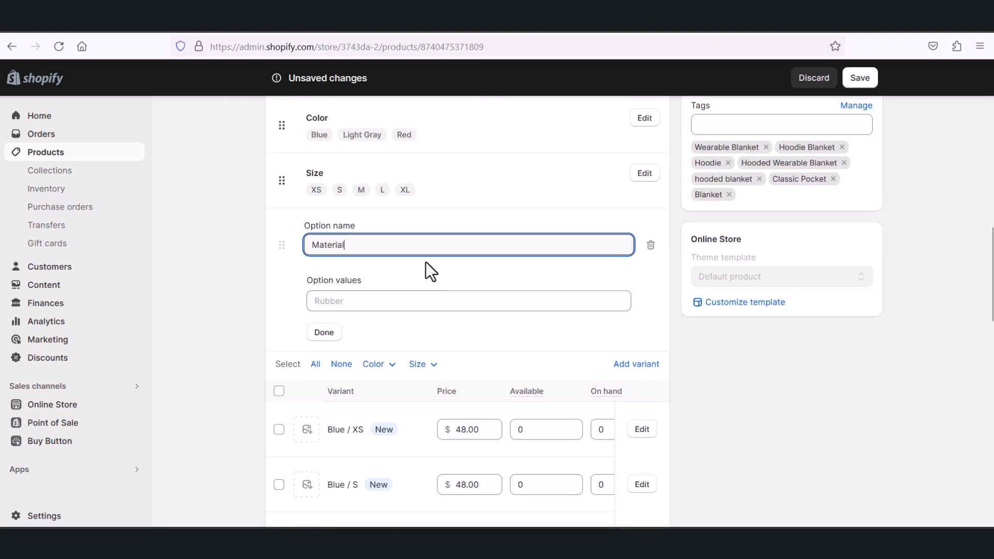
{"action": "scroll", "coordinate": [409, 265], "scroll_direction": "up", "scroll_amount": 3}
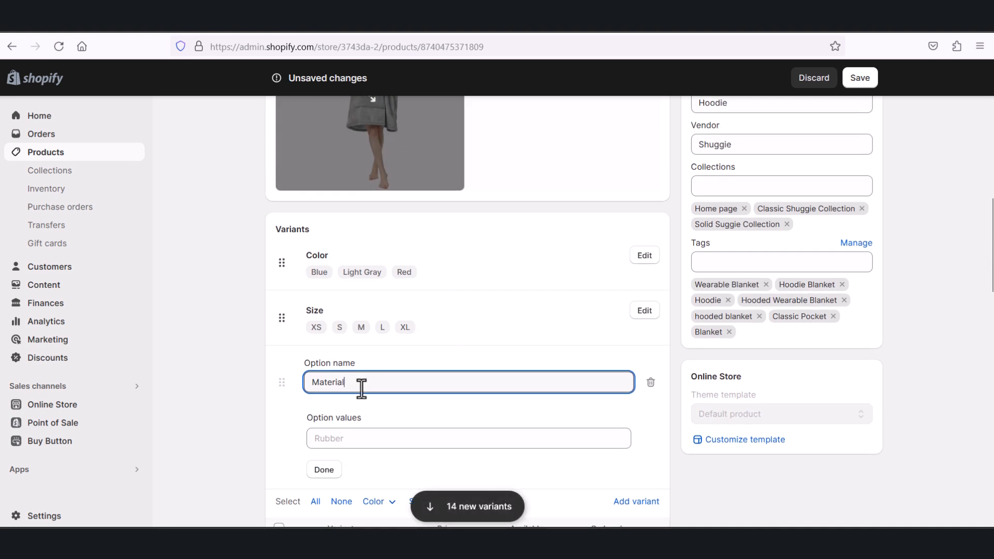
{"action": "left_click", "coordinate": [361, 438]}
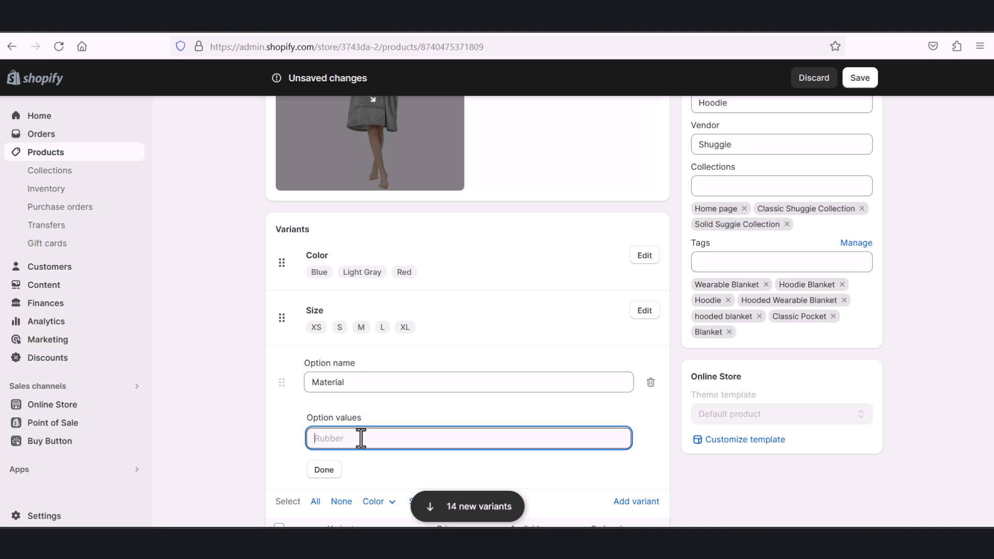
{"action": "type", "text": "a"}
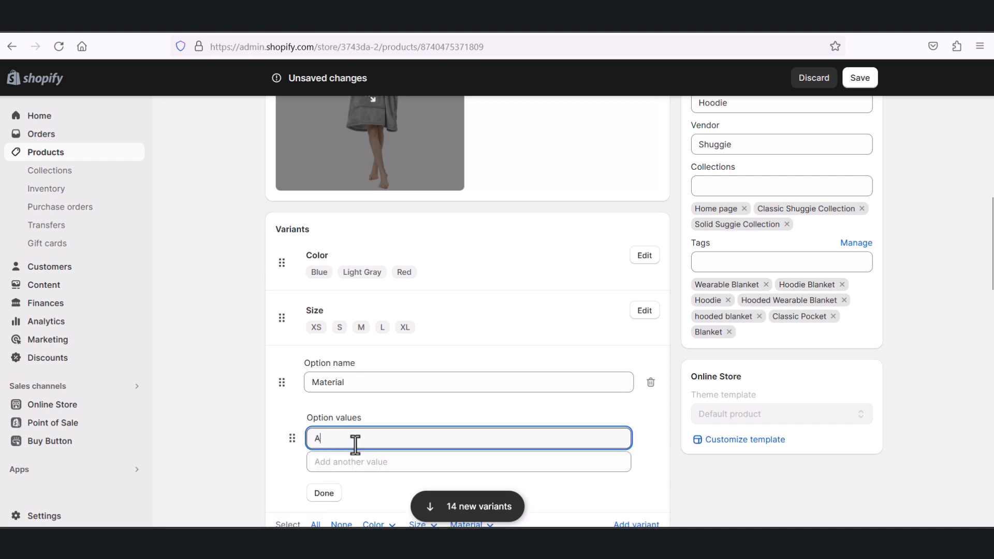
{"action": "left_click", "coordinate": [326, 494]}
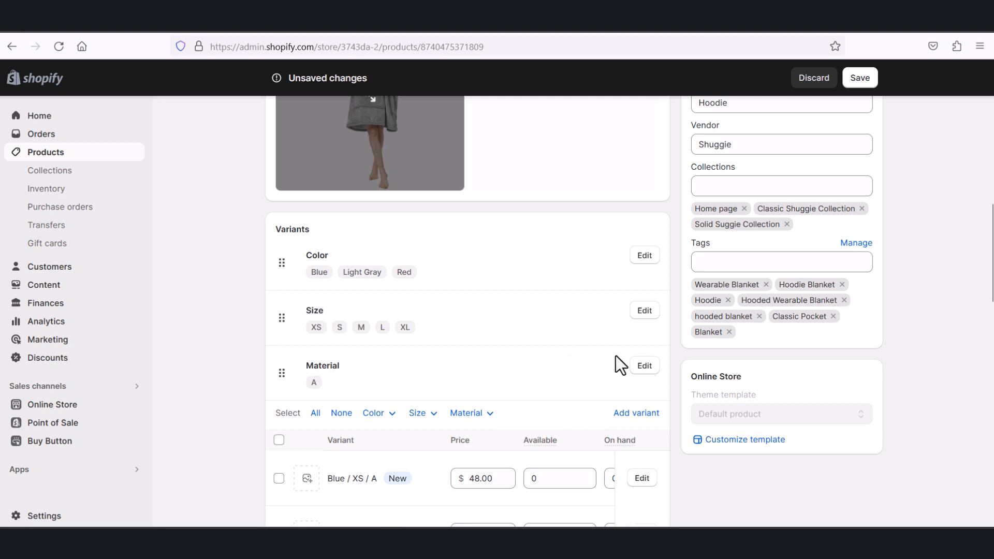
Step: Rename the third variant option from Material to Fabric and finish editing the option
{"action": "left_click", "coordinate": [643, 365]}
{"action": "left_click_drag", "start_coordinate": [402, 381], "coordinate": [244, 385]}
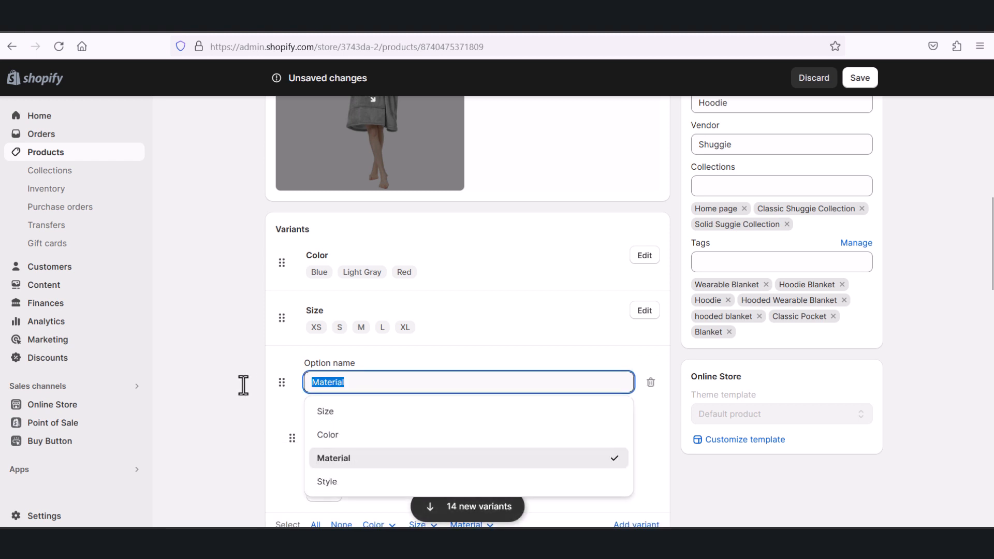
{"action": "type", "text": "Fabric"}
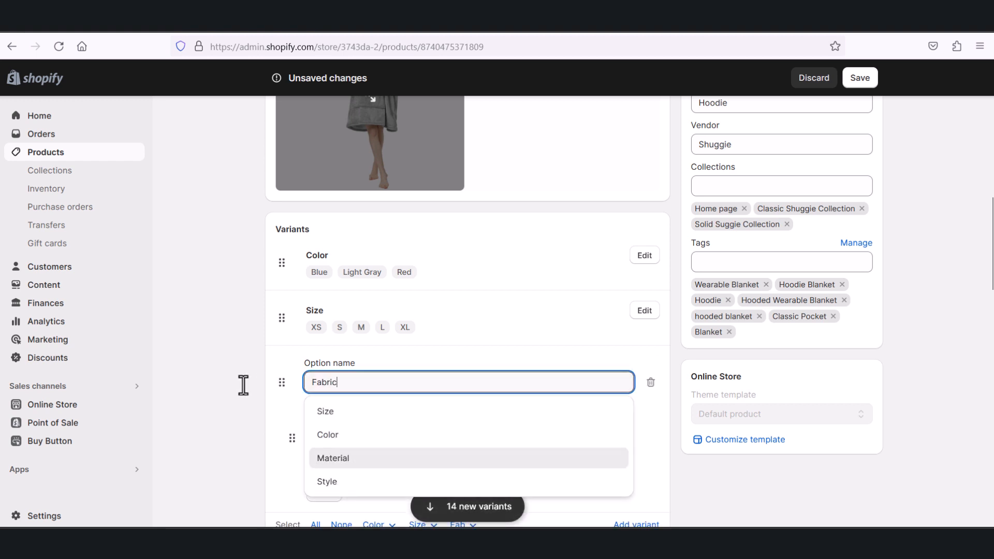
{"action": "left_click", "coordinate": [498, 296]}
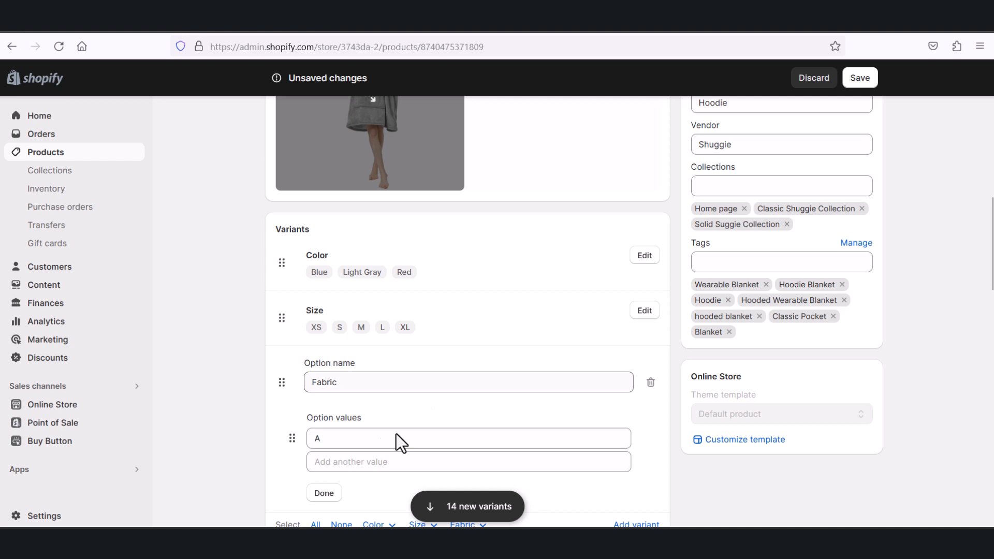
{"action": "left_click", "coordinate": [325, 494]}
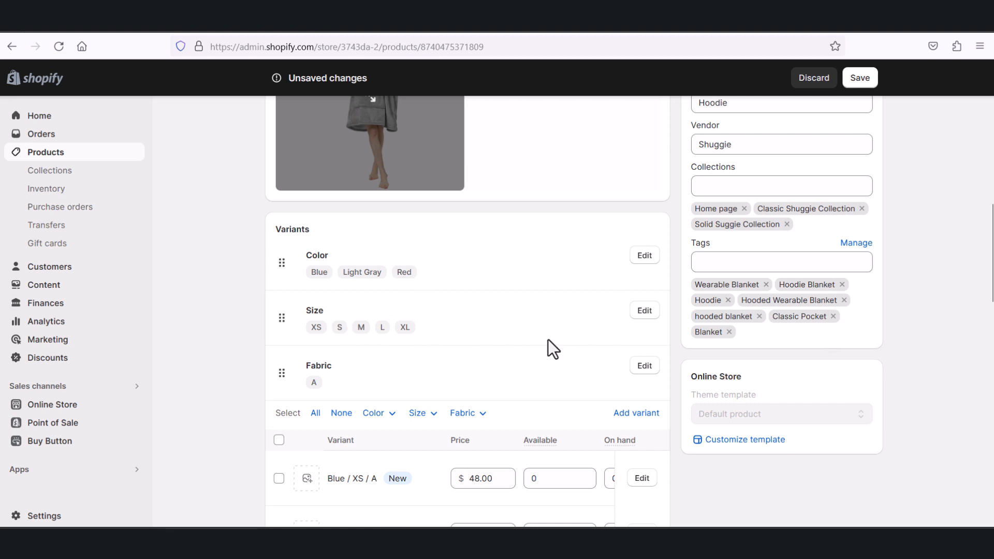
Step: Review the variant list to see how the color, size and fabric values are combined into variants
{"action": "scroll", "coordinate": [547, 340], "scroll_direction": "down", "scroll_amount": 2}
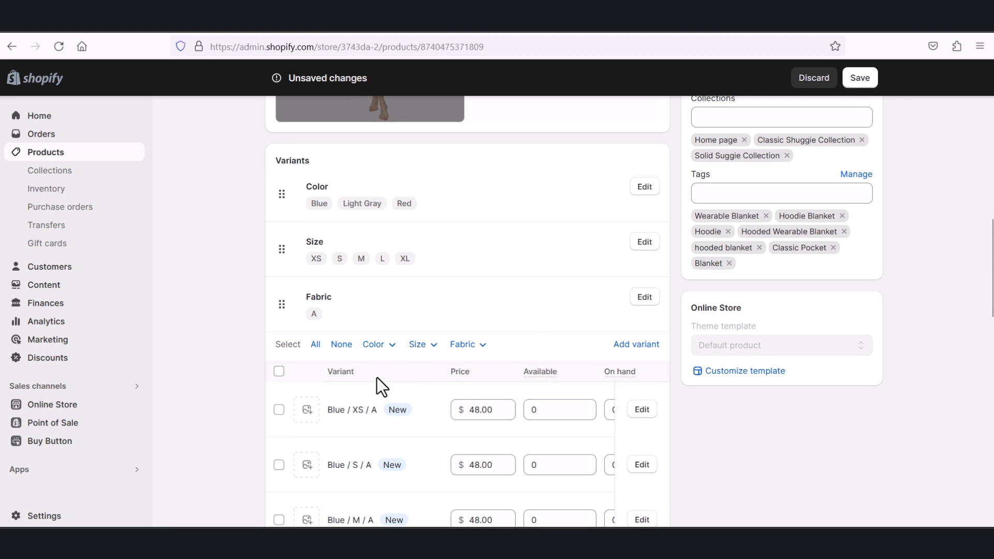
{"action": "scroll", "coordinate": [376, 377], "scroll_direction": "down", "scroll_amount": 2}
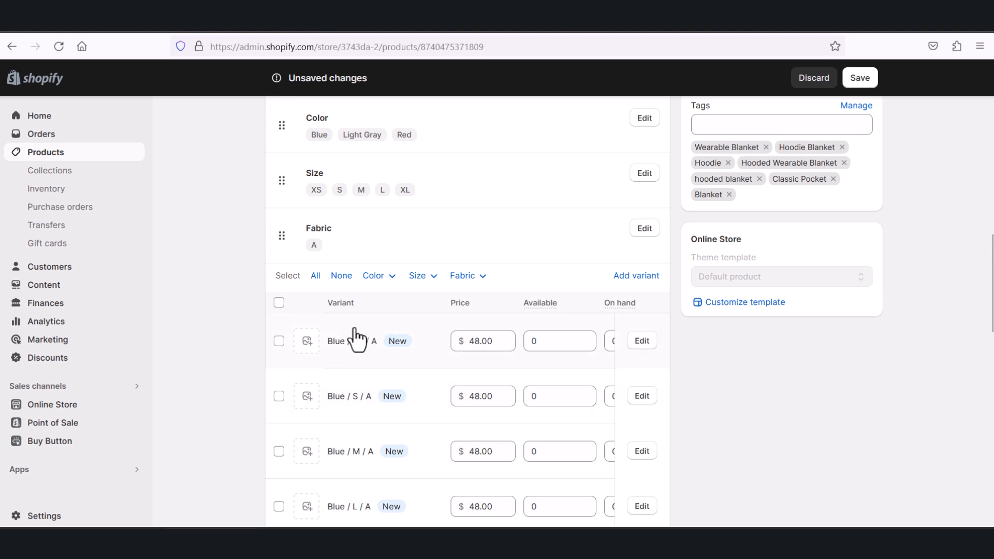
{"action": "scroll", "coordinate": [355, 339], "scroll_direction": "down", "scroll_amount": 2}
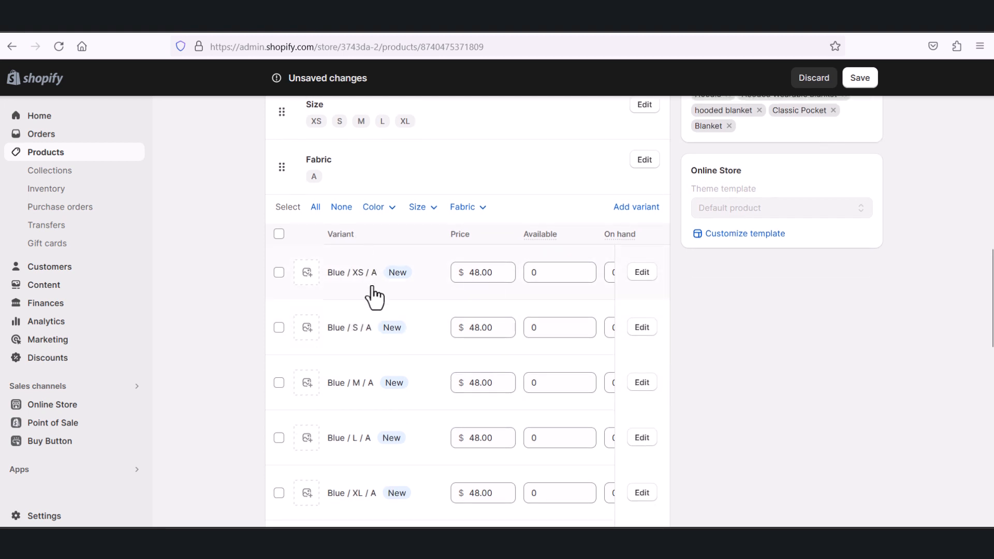
{"action": "scroll", "coordinate": [373, 297], "scroll_direction": "up", "scroll_amount": 2}
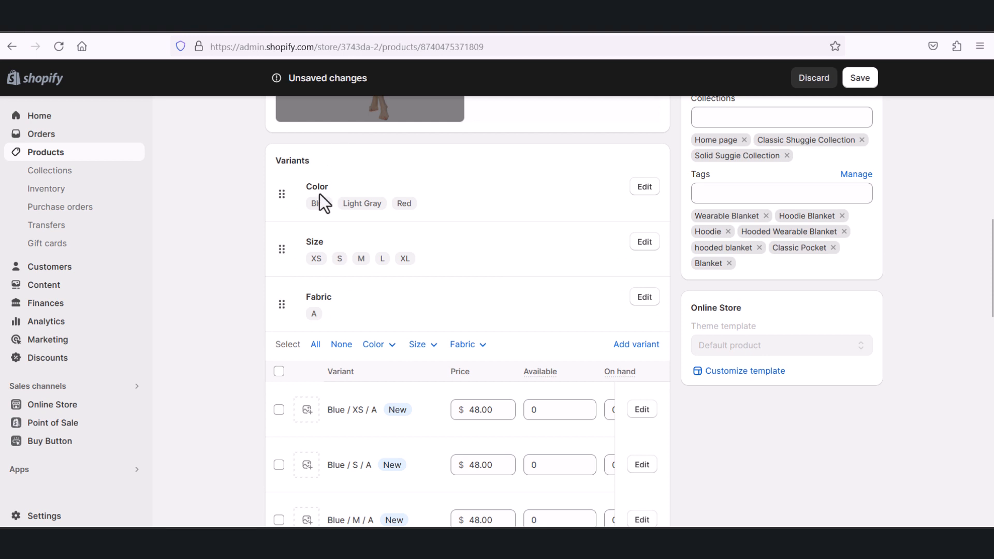
{"action": "scroll", "coordinate": [376, 361], "scroll_direction": "down", "scroll_amount": 2}
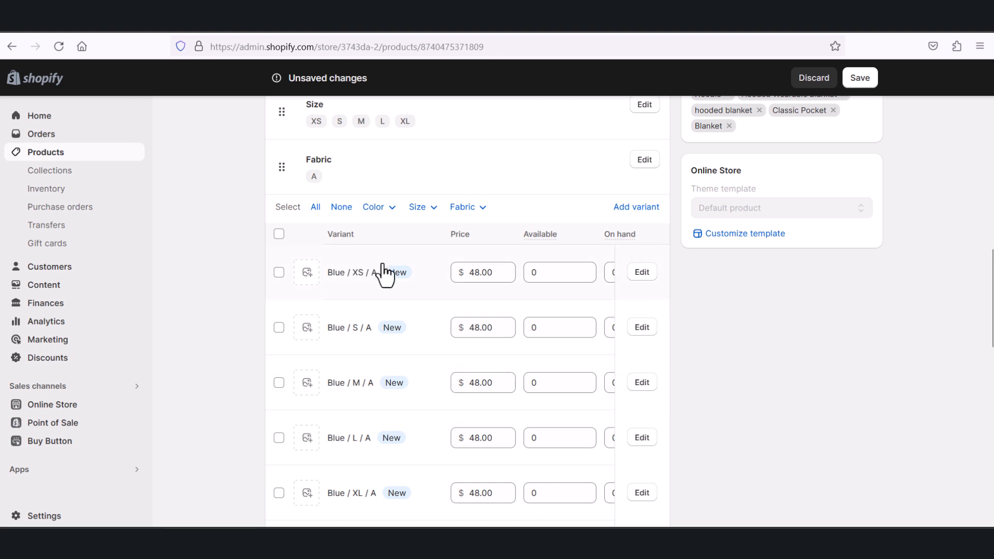
{"action": "scroll", "coordinate": [343, 210], "scroll_direction": "up", "scroll_amount": 1}
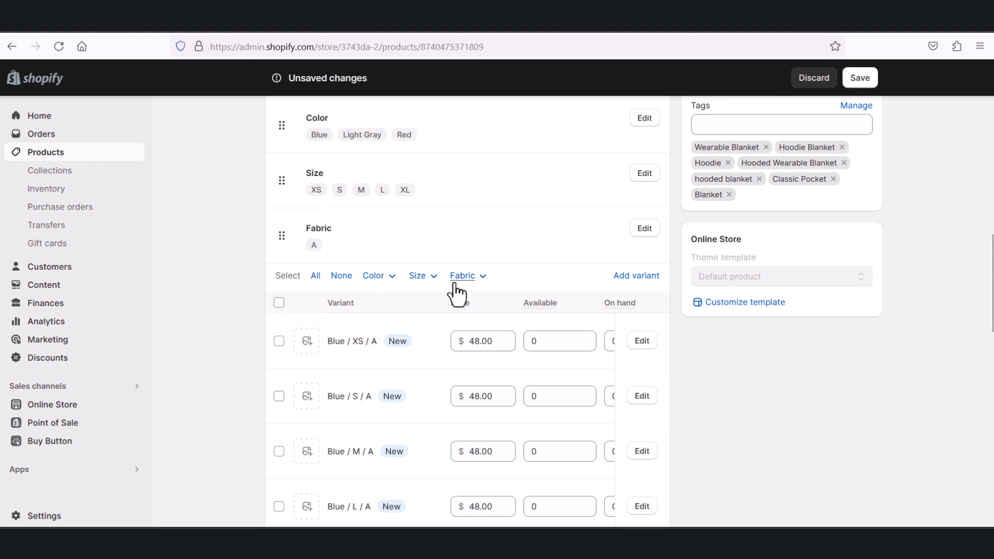
{"action": "scroll", "coordinate": [457, 292], "scroll_direction": "down", "scroll_amount": 1}
{"action": "scroll", "coordinate": [433, 288], "scroll_direction": "up", "scroll_amount": 1}
Step: Delete the Fabric option from the product's variant options
{"action": "left_click", "coordinate": [642, 231]}
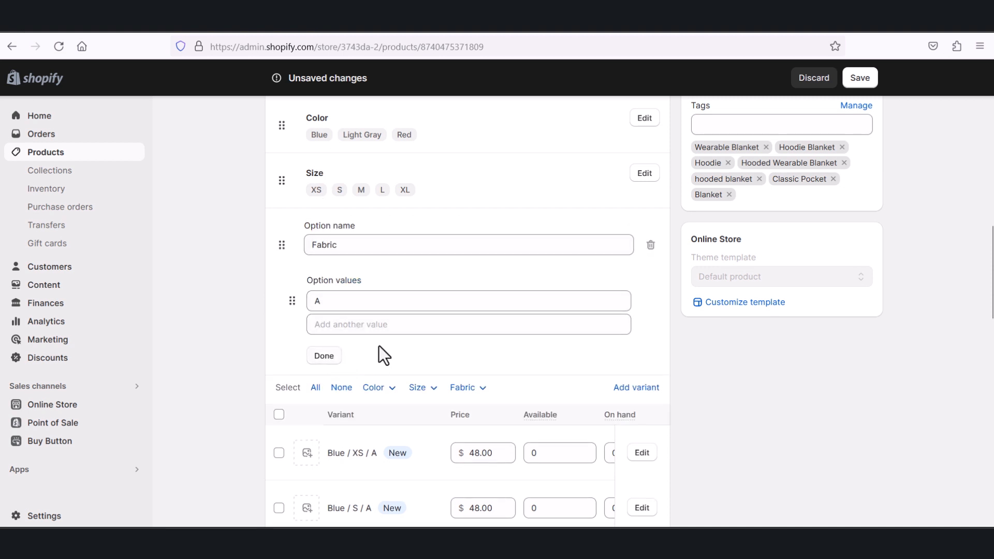
{"action": "left_click", "coordinate": [650, 245]}
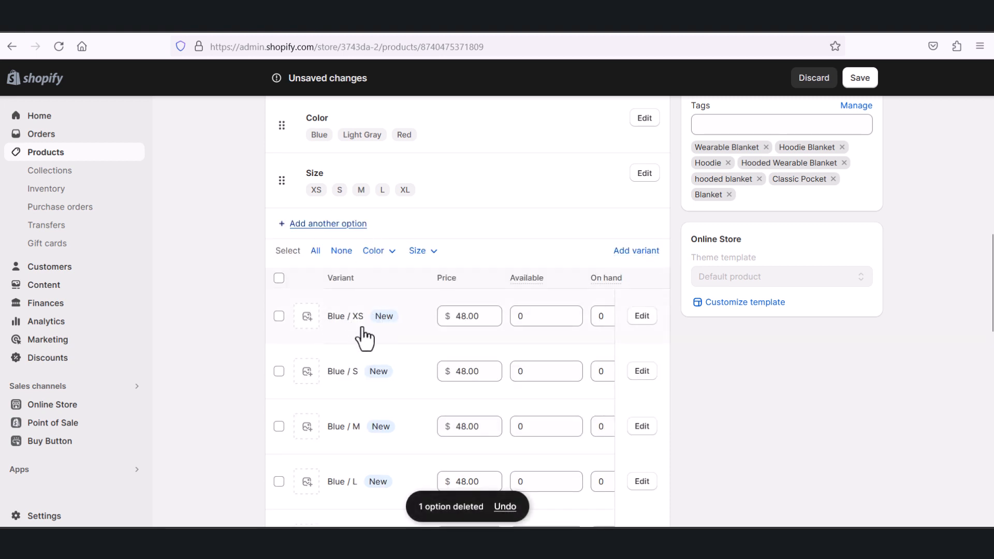
Step: Set the price of the Blue / XS variant to 30.00
{"action": "left_click", "coordinate": [467, 316]}
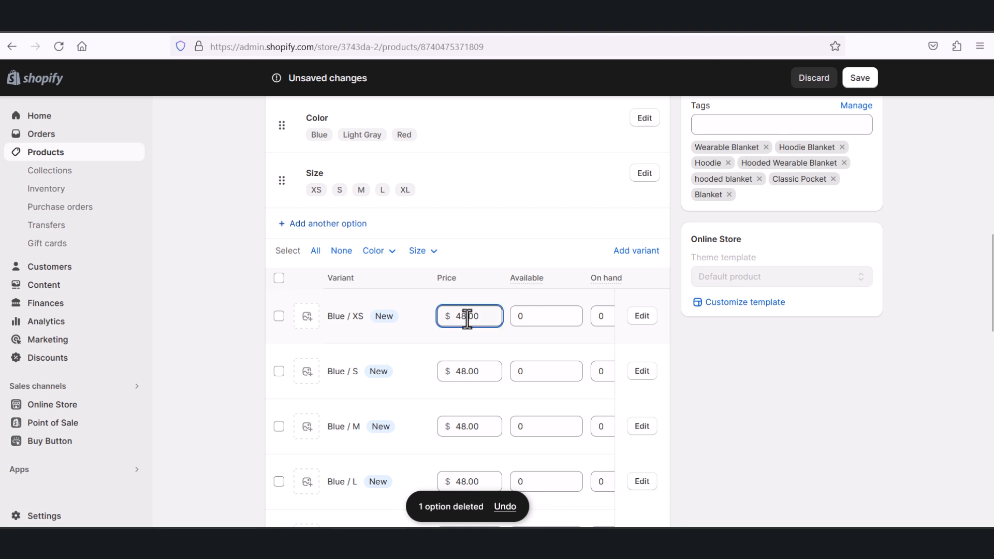
{"action": "key", "text": "BackSpace"}
{"action": "key", "text": "BackSpace"}
{"action": "key", "text": "BackSpace"}
{"action": "type", "text": "30"}
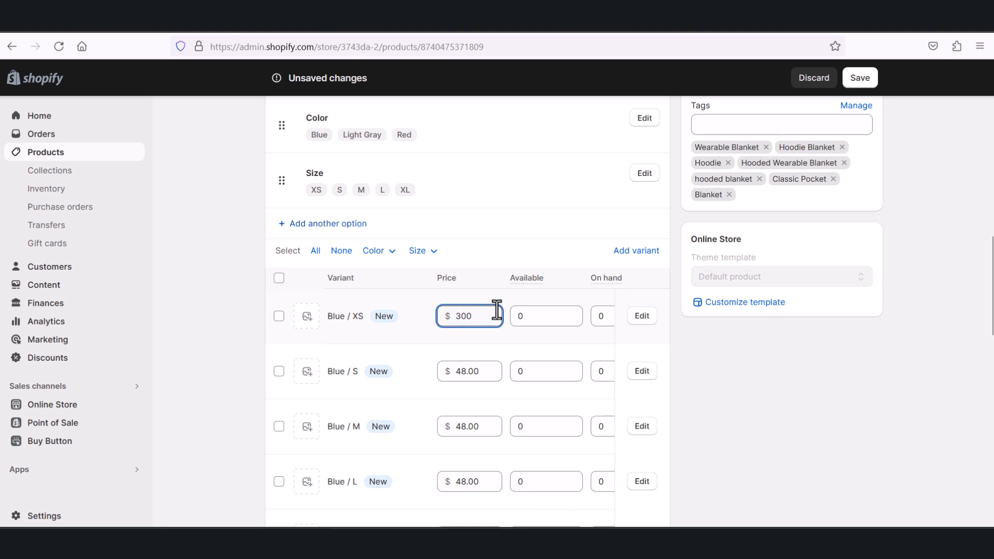
{"action": "type", "text": "."}
{"action": "left_click", "coordinate": [515, 234]}
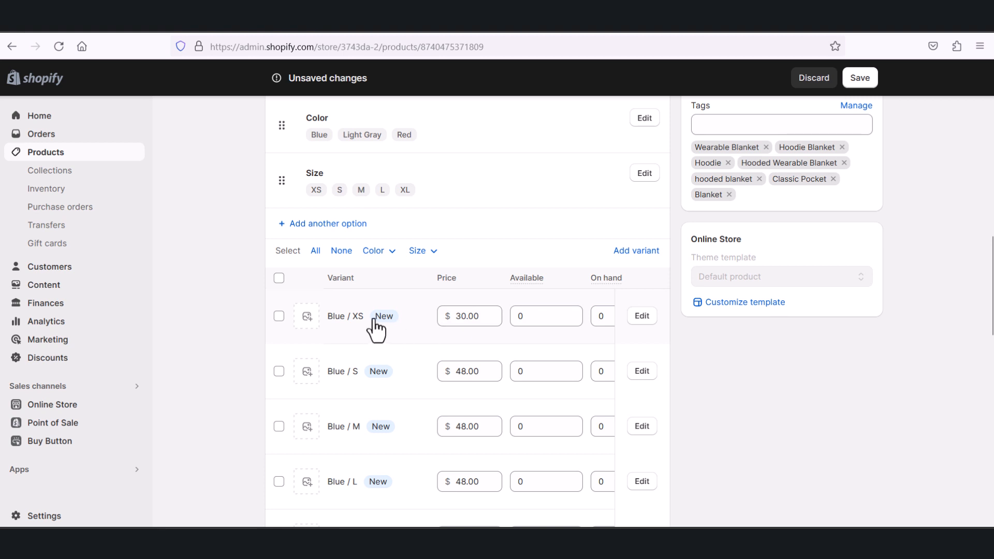
Step: Set the available quantity of the Blue / XS variant to 2
{"action": "left_click", "coordinate": [546, 314]}
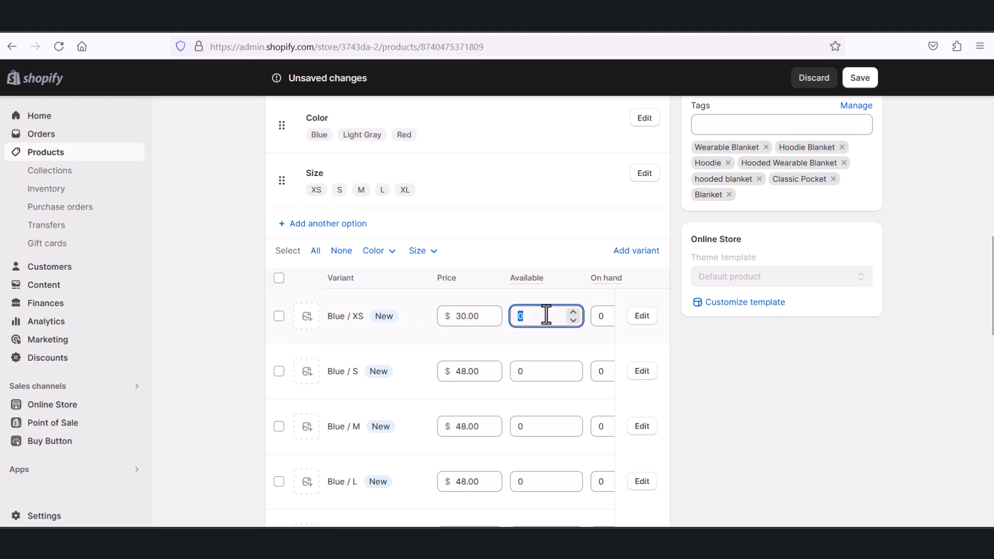
{"action": "type", "text": "2"}
{"action": "left_click", "coordinate": [600, 315]}
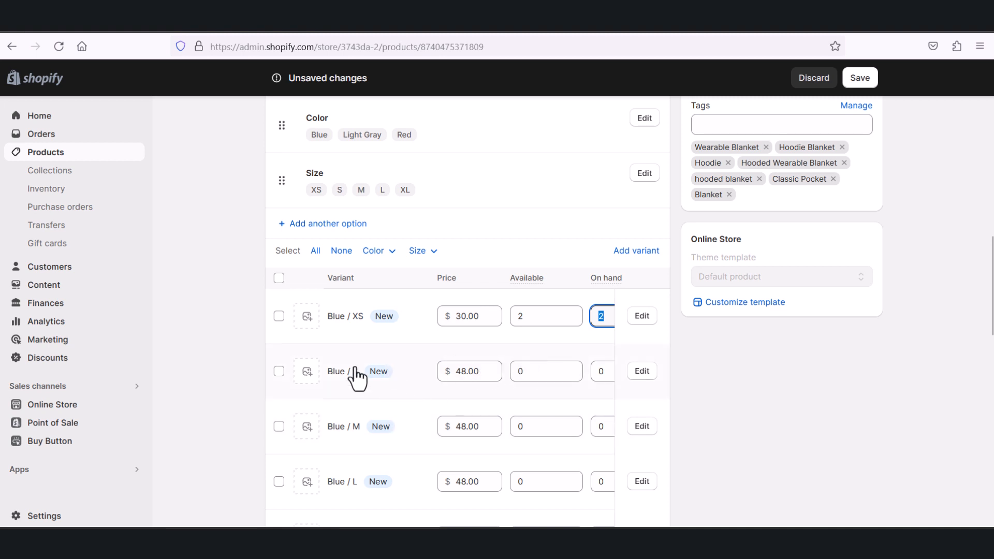
Step: Examine the color and size variants with their prices, available quantities and on-hand quantities
{"action": "scroll", "coordinate": [355, 486], "scroll_direction": "down", "scroll_amount": 3}
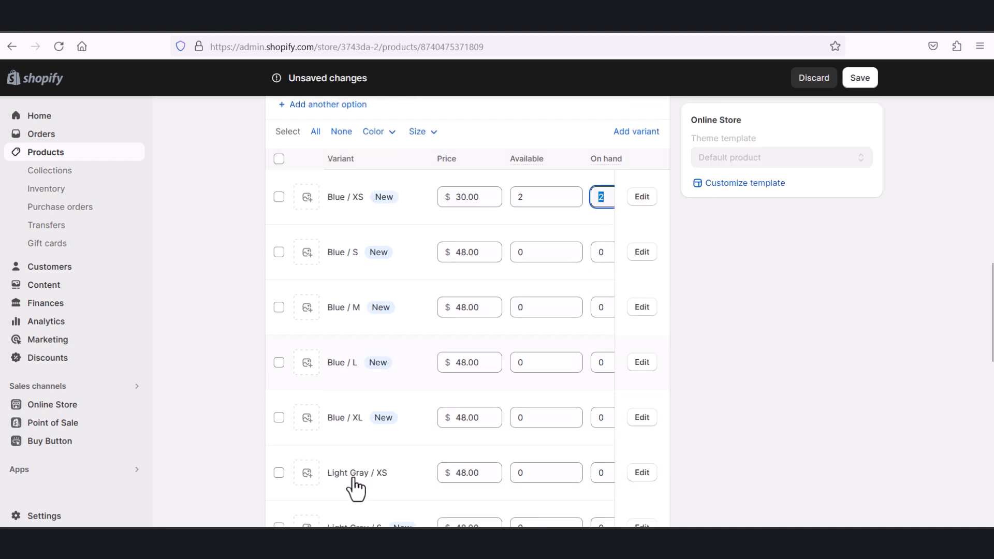
{"action": "scroll", "coordinate": [372, 298], "scroll_direction": "up", "scroll_amount": 5}
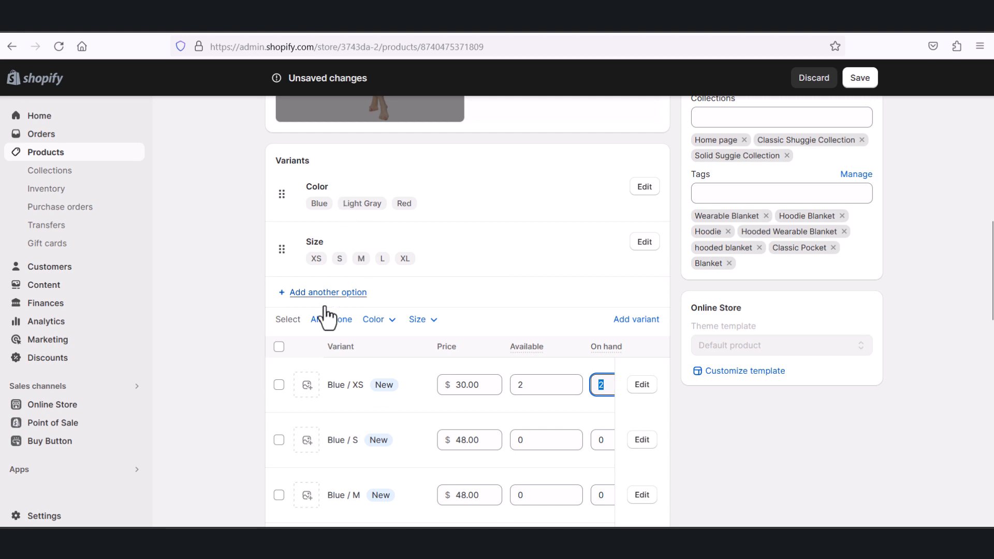
{"action": "scroll", "coordinate": [492, 259], "scroll_direction": "down", "scroll_amount": 4}
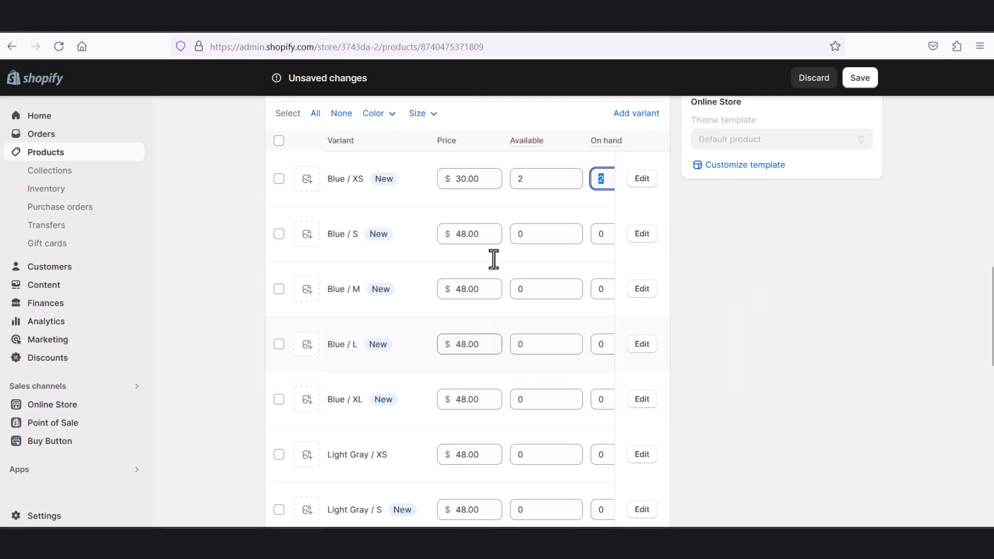
{"action": "scroll", "coordinate": [519, 321], "scroll_direction": "up", "scroll_amount": 3}
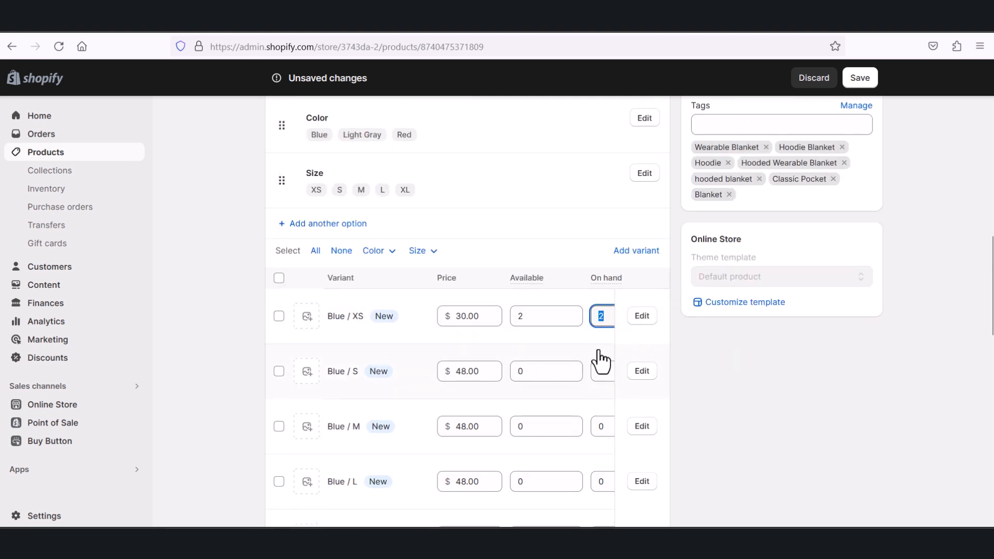
{"action": "scroll", "coordinate": [597, 361], "scroll_direction": "down", "scroll_amount": 3}
{"action": "scroll", "coordinate": [537, 415], "scroll_direction": "down", "scroll_amount": 4}
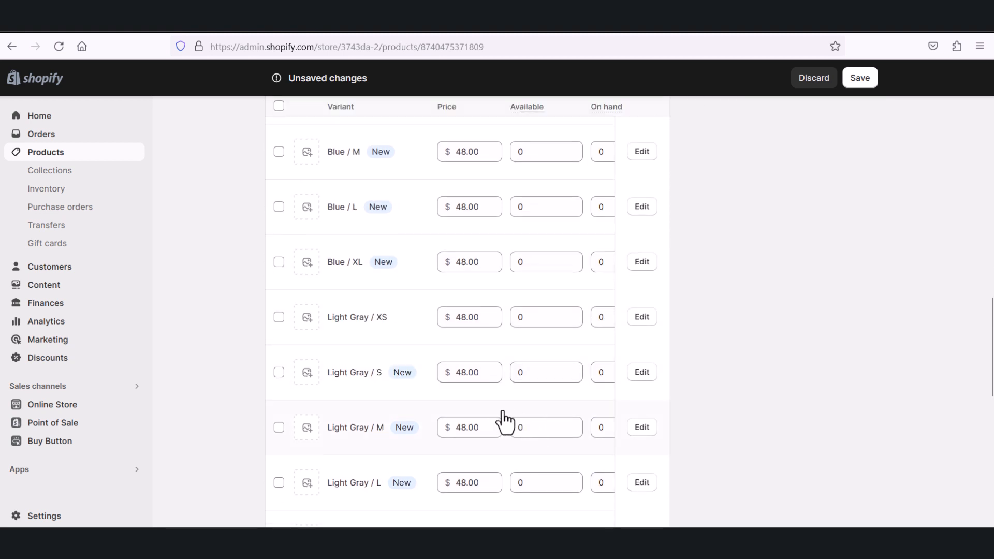
{"action": "scroll", "coordinate": [510, 413], "scroll_direction": "down", "scroll_amount": 2}
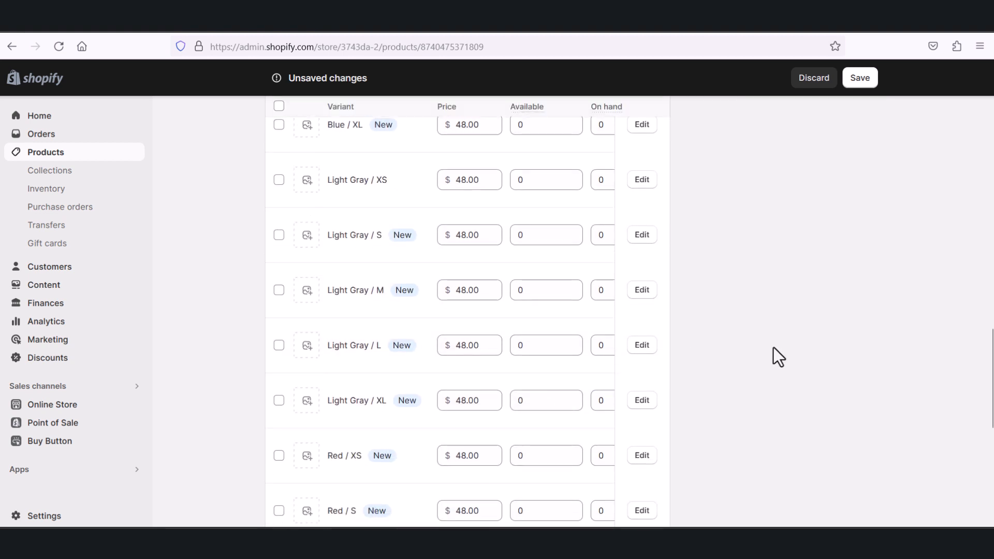
{"action": "scroll", "coordinate": [786, 346], "scroll_direction": "up", "scroll_amount": 8}
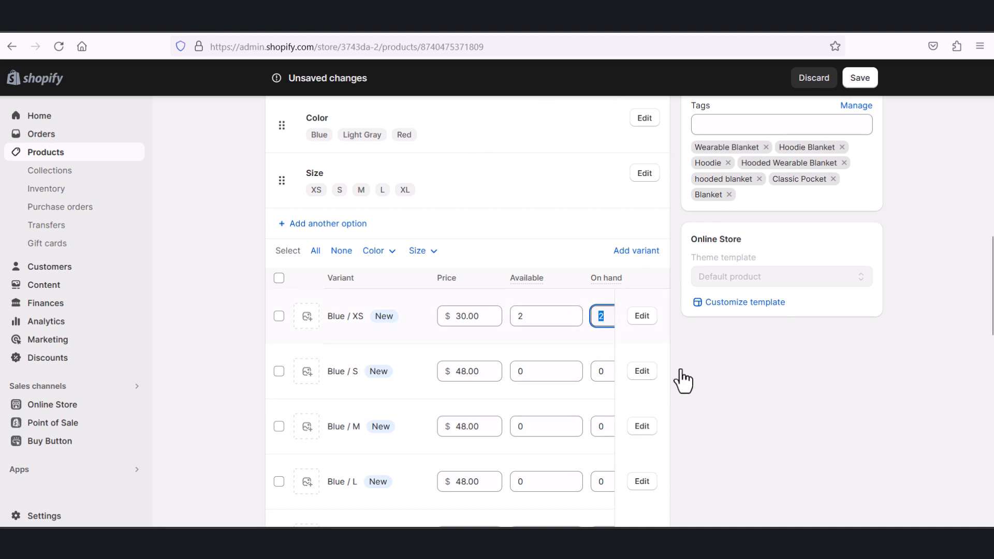
{"action": "left_click", "coordinate": [750, 398]}
Step: Look through the rest of the product page and examine the Purchase options section below the variants
{"action": "scroll", "coordinate": [748, 400], "scroll_direction": "down", "scroll_amount": 1}
{"action": "scroll", "coordinate": [745, 404], "scroll_direction": "down", "scroll_amount": 2}
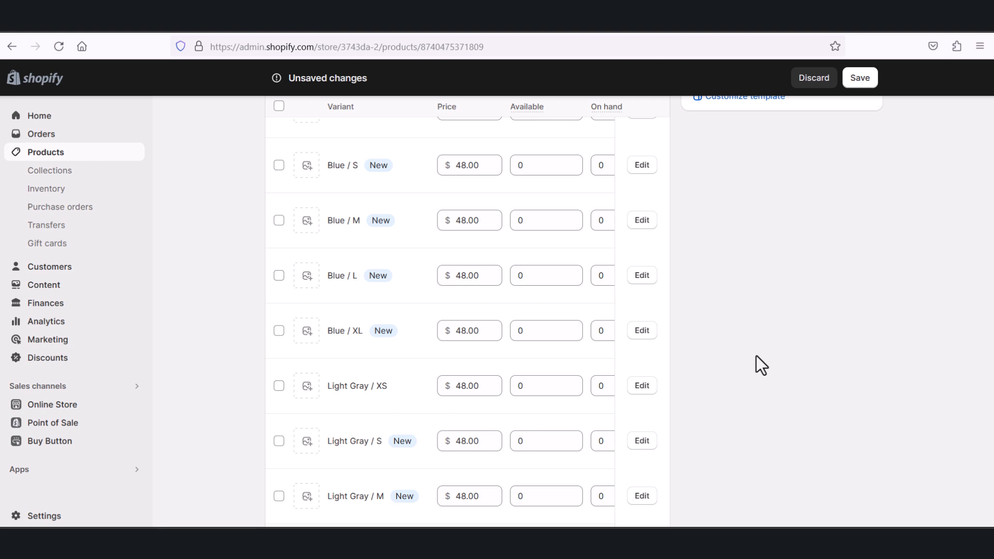
{"action": "scroll", "coordinate": [756, 349], "scroll_direction": "down", "scroll_amount": 9}
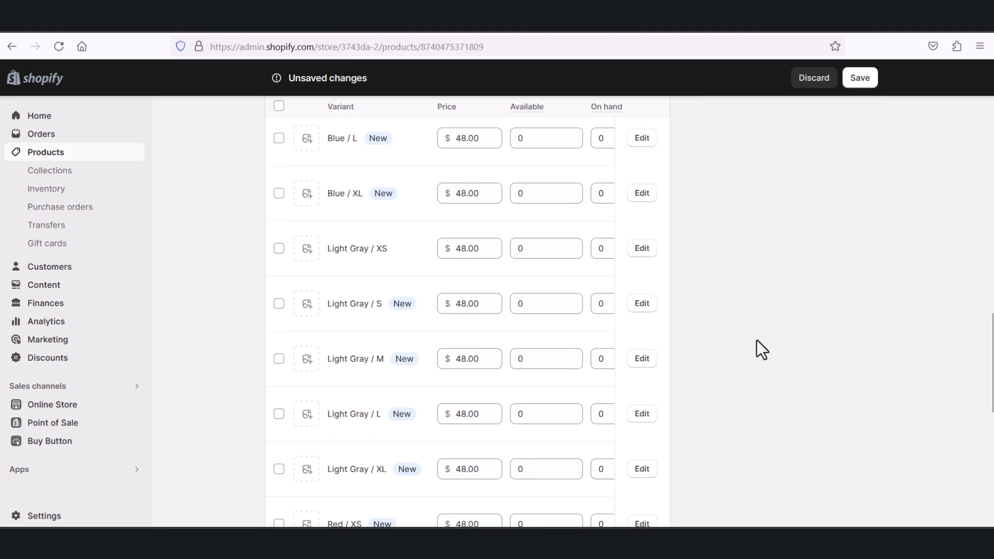
{"action": "scroll", "coordinate": [756, 341], "scroll_direction": "down", "scroll_amount": 4}
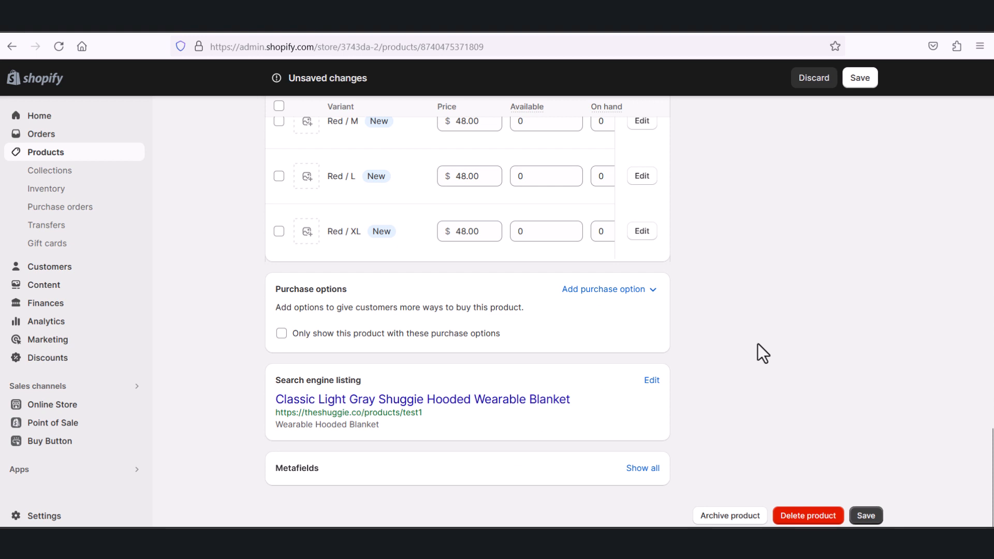
{"action": "scroll", "coordinate": [757, 343], "scroll_direction": "up", "scroll_amount": 1}
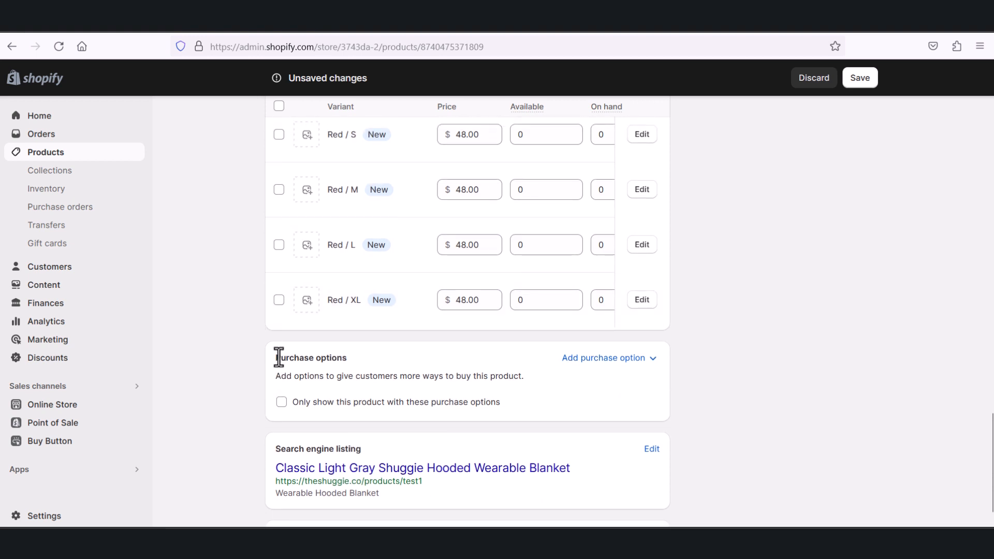
{"action": "left_click_drag", "start_coordinate": [278, 357], "coordinate": [364, 368]}
{"action": "left_click", "coordinate": [364, 362]}
{"action": "left_click_drag", "start_coordinate": [278, 358], "coordinate": [346, 357]}
{"action": "left_click", "coordinate": [366, 360]}
Step: View the edit details of the Blue / XS variant and close them without changes
{"action": "scroll", "coordinate": [615, 346], "scroll_direction": "up", "scroll_amount": 10}
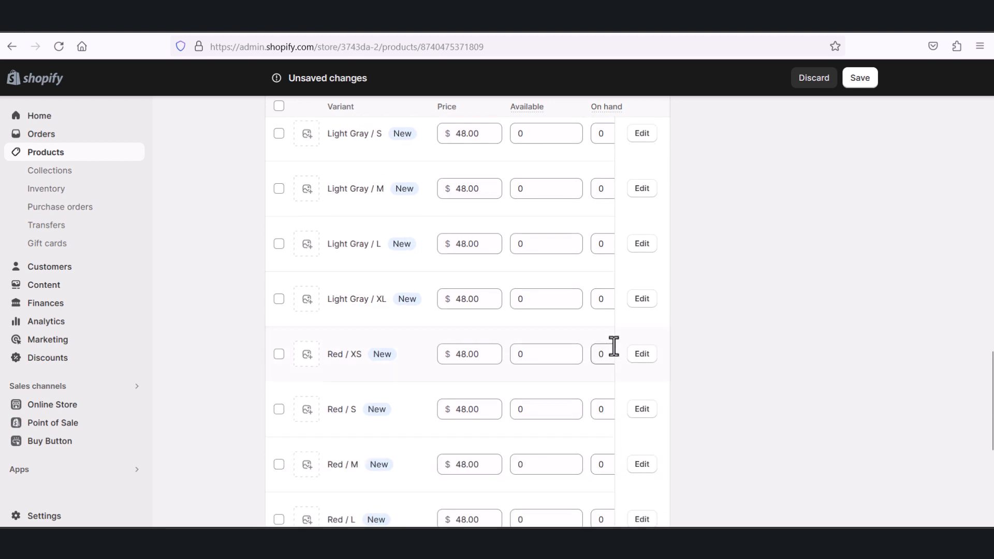
{"action": "scroll", "coordinate": [637, 344], "scroll_direction": "up", "scroll_amount": 5}
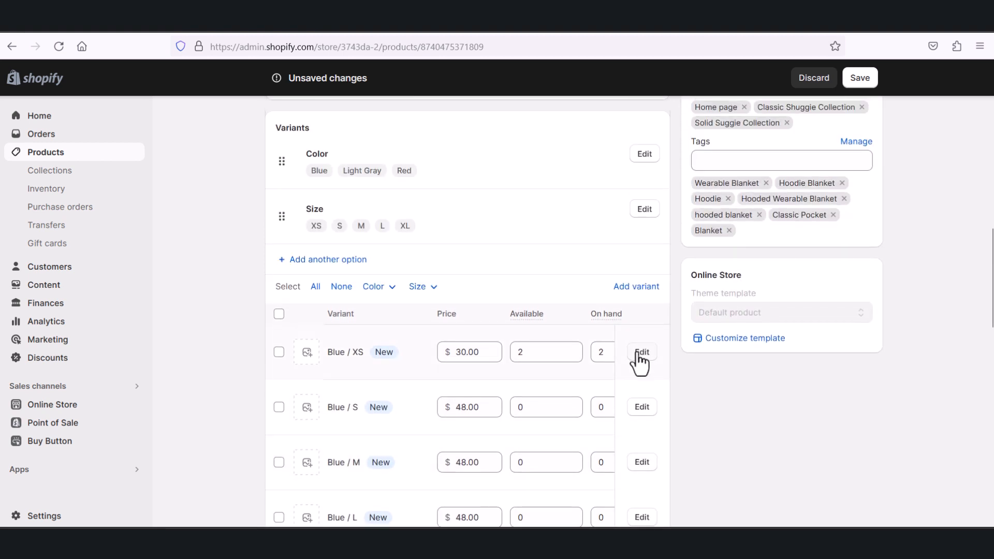
{"action": "left_click", "coordinate": [637, 352]}
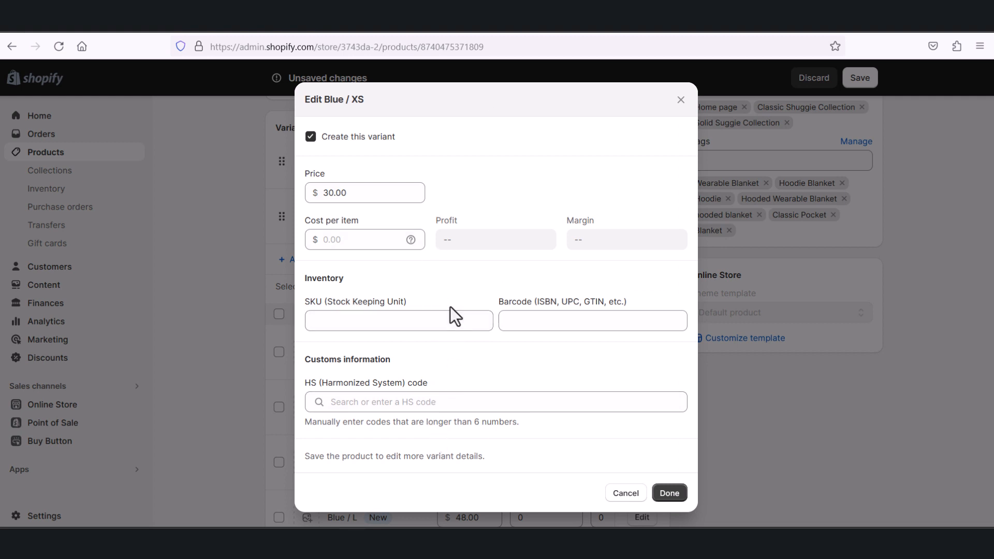
{"action": "left_click", "coordinate": [681, 99]}
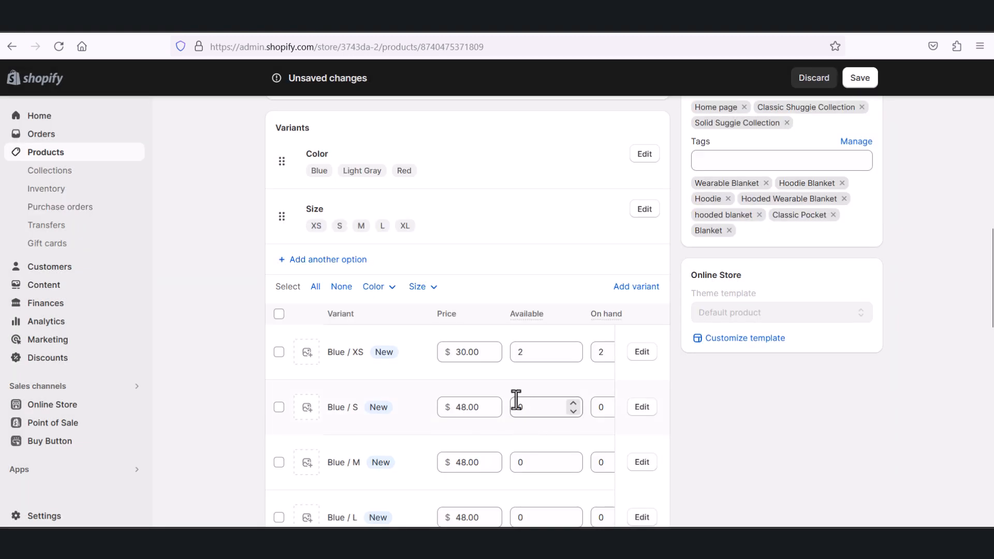
Step: Open the edit details of the Blue / XL variant and set its cost per item to $10.00
{"action": "scroll", "coordinate": [550, 392], "scroll_direction": "down", "scroll_amount": 4}
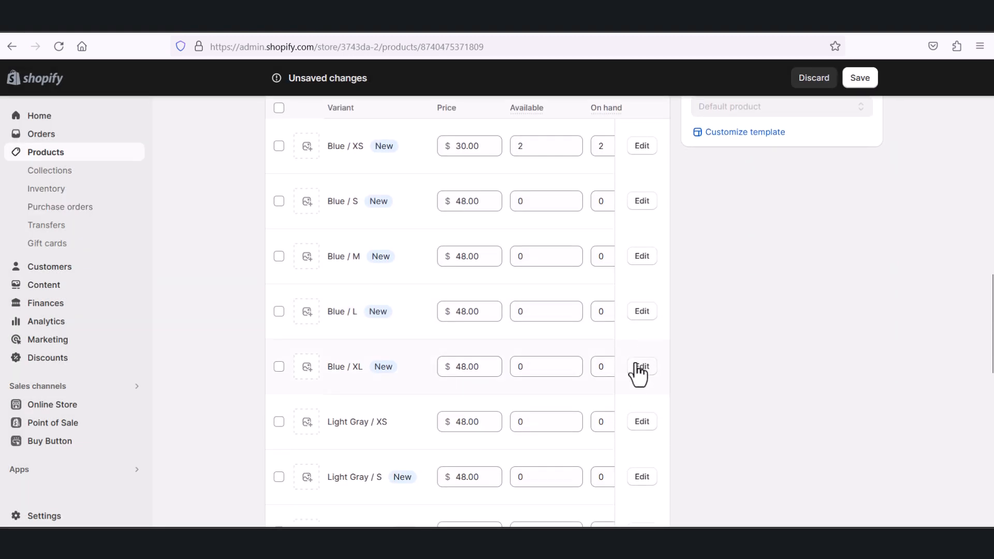
{"action": "left_click", "coordinate": [637, 369]}
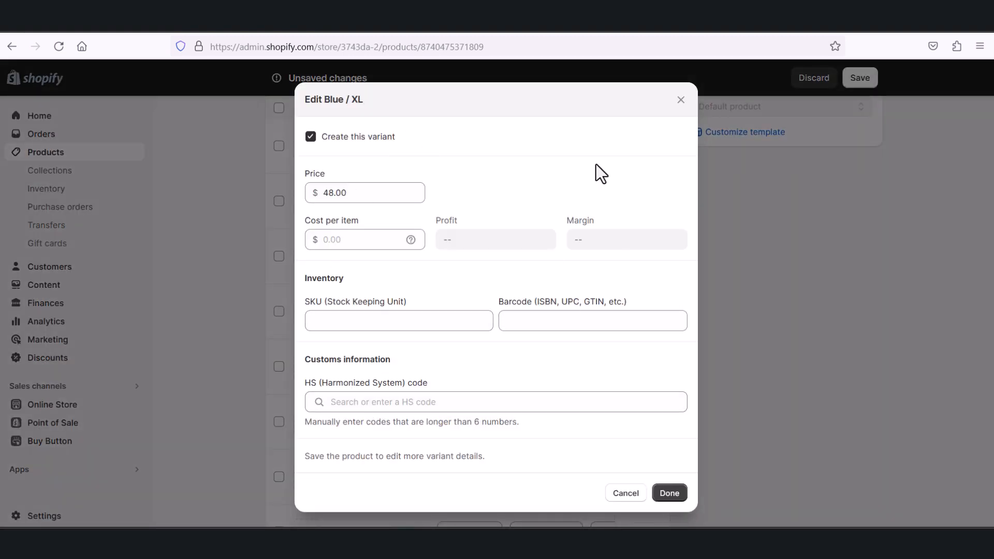
{"action": "left_click", "coordinate": [353, 190]}
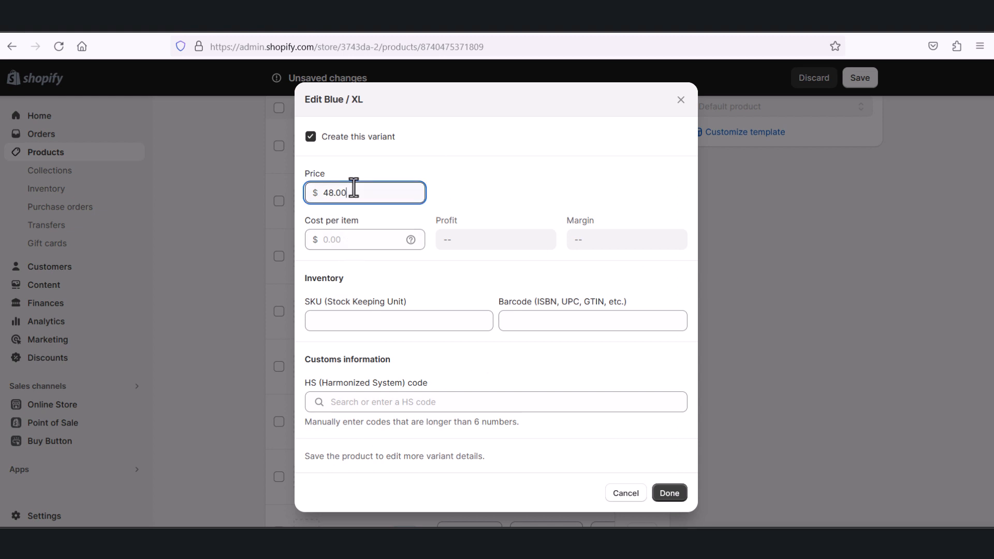
{"action": "left_click", "coordinate": [357, 239]}
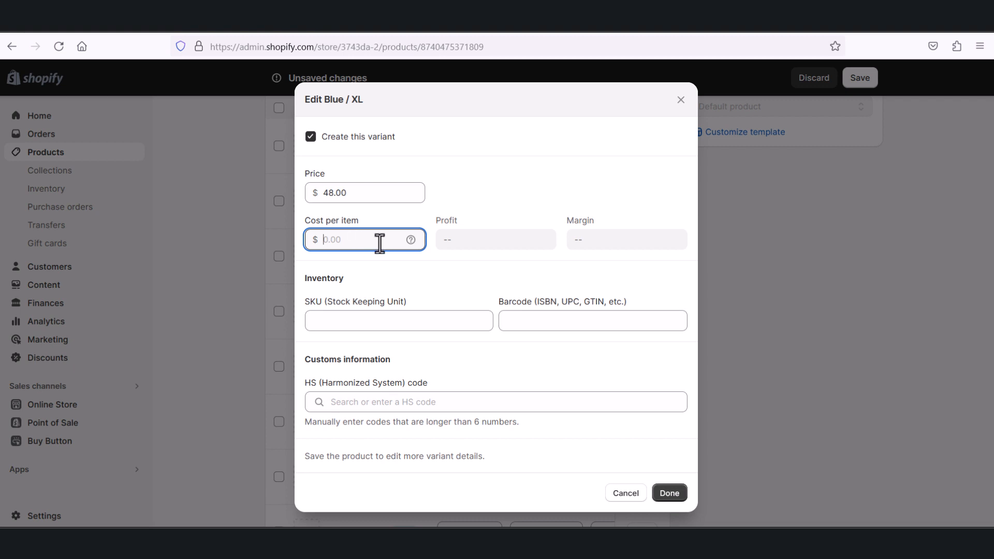
{"action": "type", "text": "10.00"}
Step: Enter GUGYUGU as the SKU of the Blue / XL variant
{"action": "left_click", "coordinate": [399, 316]}
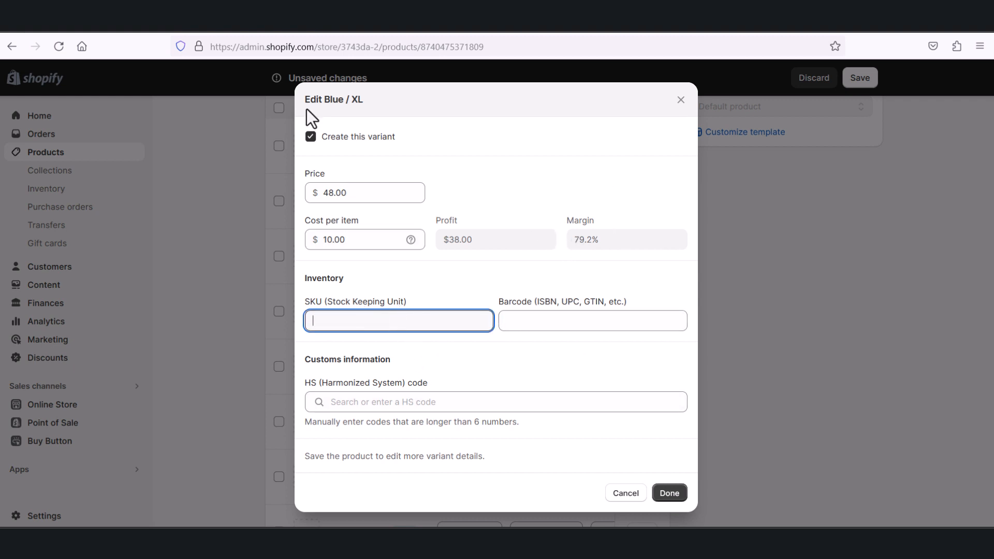
{"action": "left_click_drag", "start_coordinate": [345, 101], "coordinate": [327, 102]}
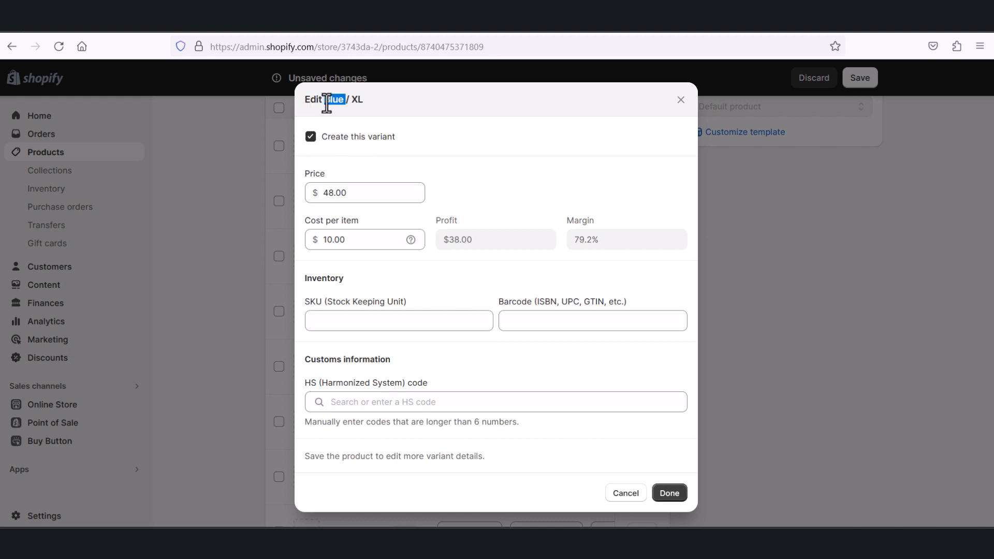
{"action": "left_click", "coordinate": [362, 317]}
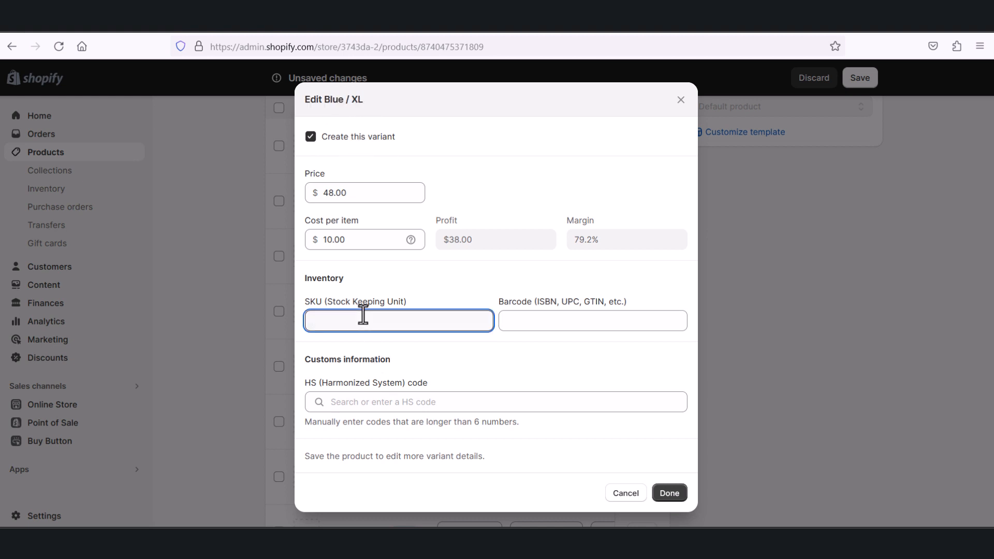
{"action": "type", "text": "GUGYUGU"}
{"action": "left_click", "coordinate": [543, 319]}
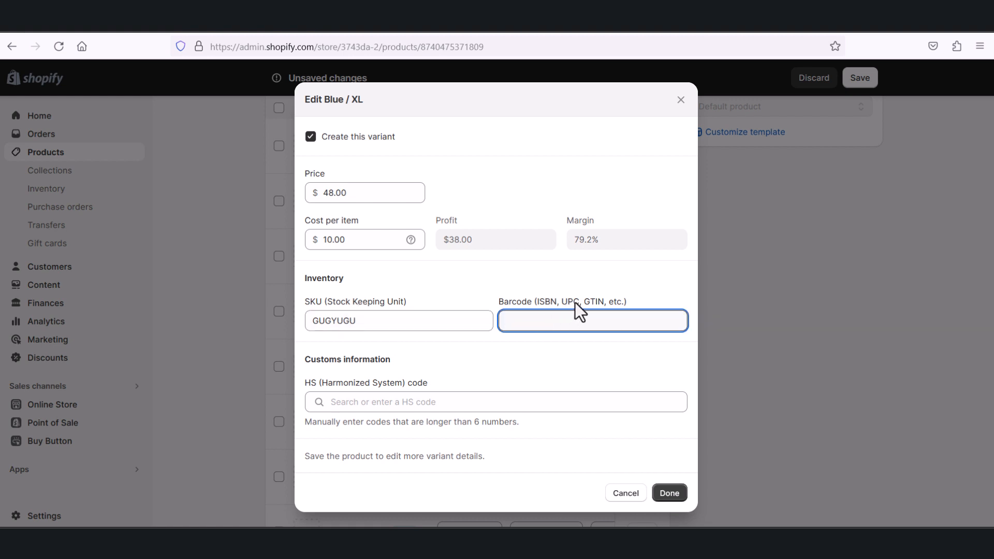
{"action": "type", "text": "gufufufu"}
{"action": "key", "text": "ctrl+a"}
{"action": "key", "text": "BackSpace"}
{"action": "type", "text": "77777777777"}
{"action": "left_click_drag", "start_coordinate": [319, 99], "coordinate": [372, 105]}
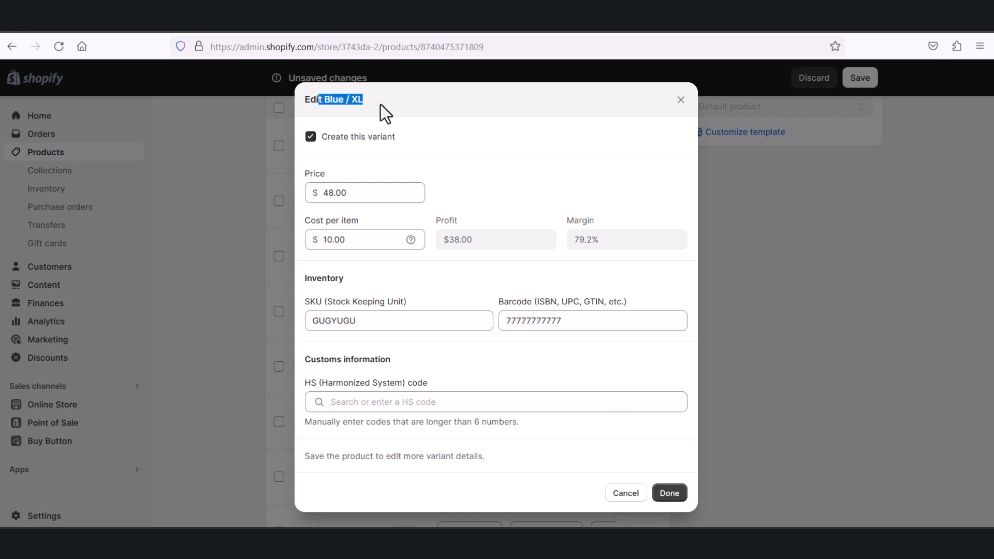
{"action": "left_click", "coordinate": [662, 499]}
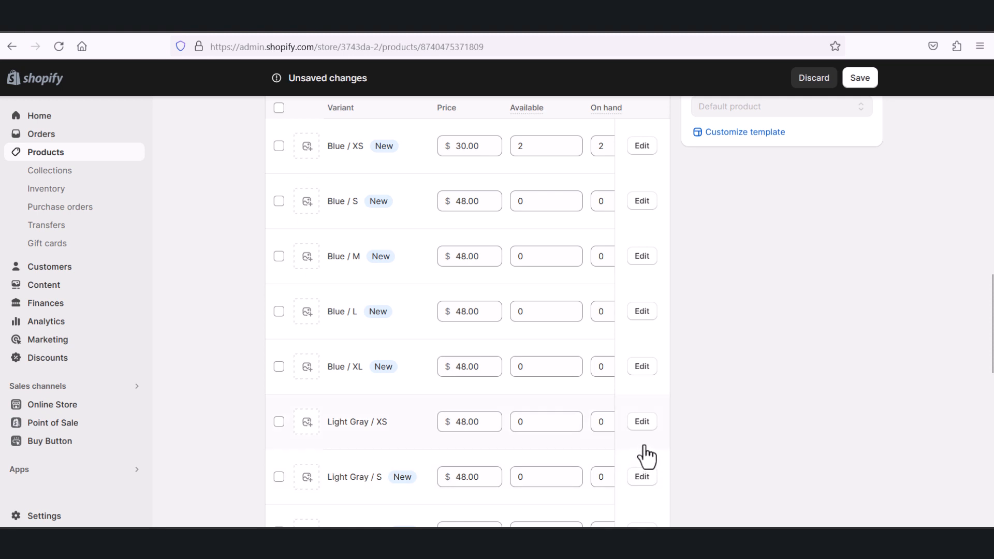
Step: Review the variant list, select the Blue / XS variant and examine the additional actions available for it
{"action": "scroll", "coordinate": [644, 455], "scroll_direction": "up", "scroll_amount": 3}
{"action": "scroll", "coordinate": [644, 456], "scroll_direction": "up", "scroll_amount": 3}
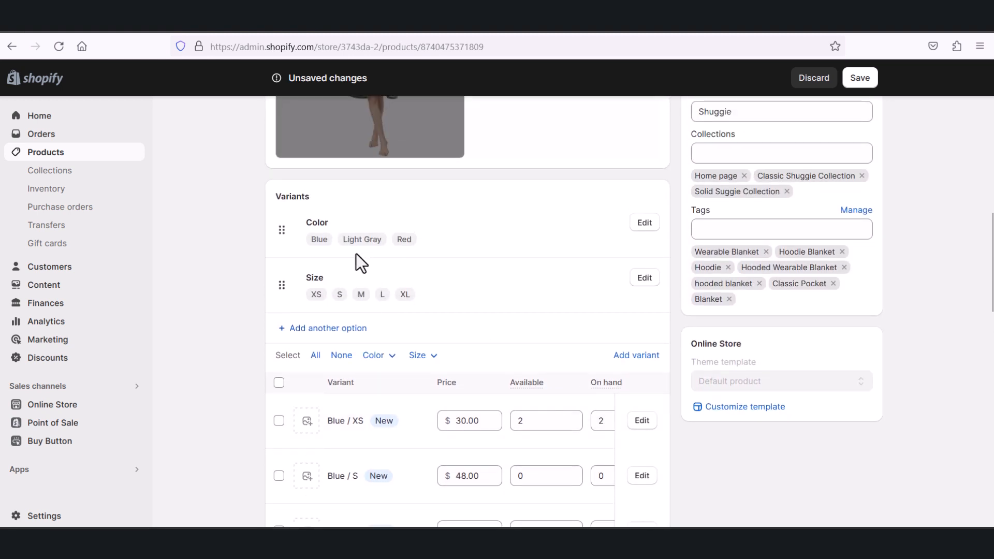
{"action": "scroll", "coordinate": [498, 342], "scroll_direction": "down", "scroll_amount": 3}
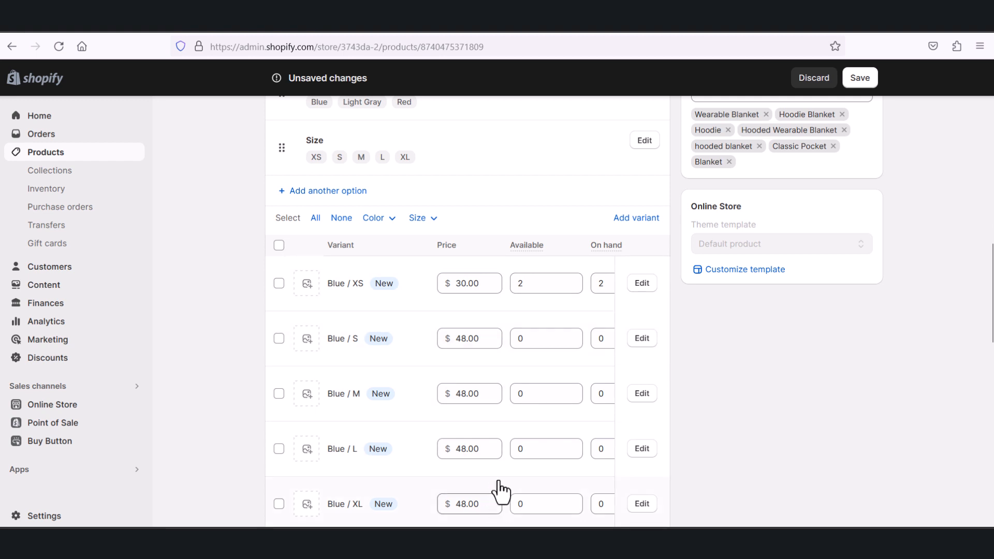
{"action": "scroll", "coordinate": [502, 488], "scroll_direction": "down", "scroll_amount": 3}
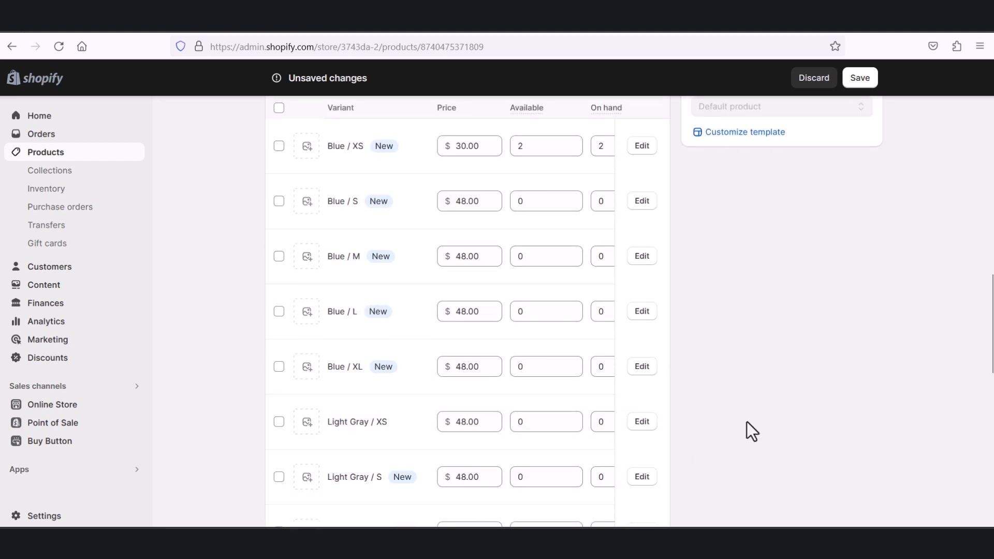
{"action": "scroll", "coordinate": [751, 429], "scroll_direction": "up", "scroll_amount": 3}
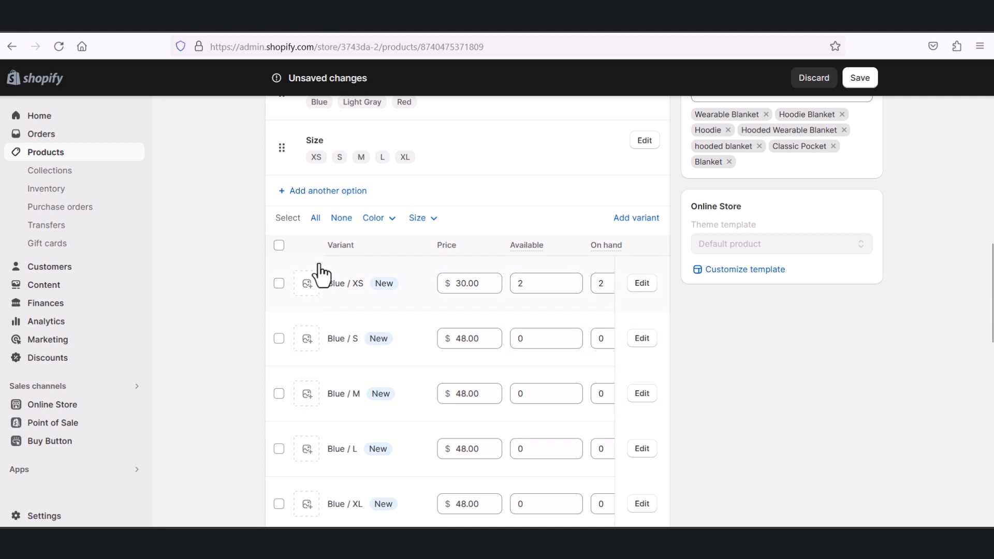
{"action": "scroll", "coordinate": [292, 261], "scroll_direction": "down", "scroll_amount": 2}
{"action": "left_click", "coordinate": [282, 215]}
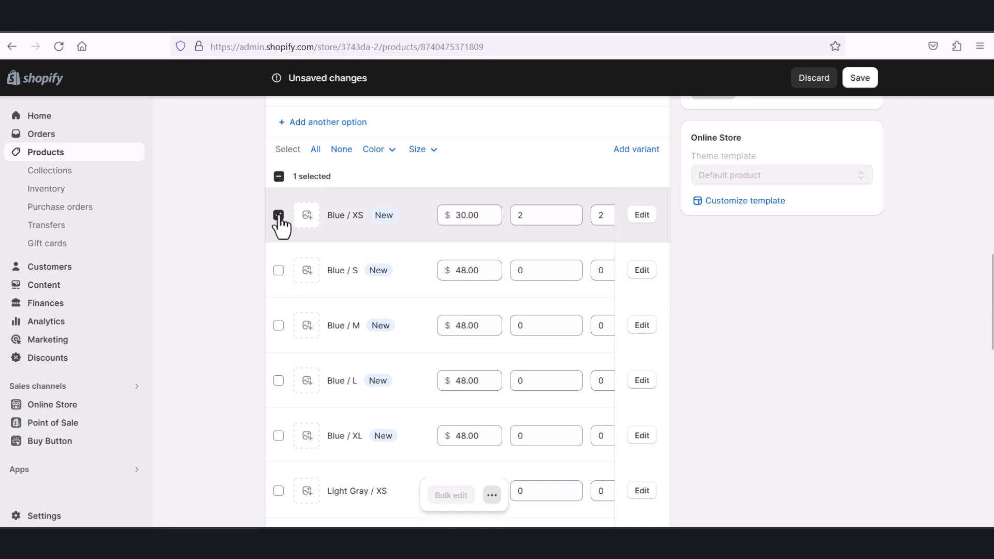
{"action": "scroll", "coordinate": [282, 243], "scroll_direction": "up", "scroll_amount": 2}
{"action": "scroll", "coordinate": [287, 300], "scroll_direction": "down", "scroll_amount": 10}
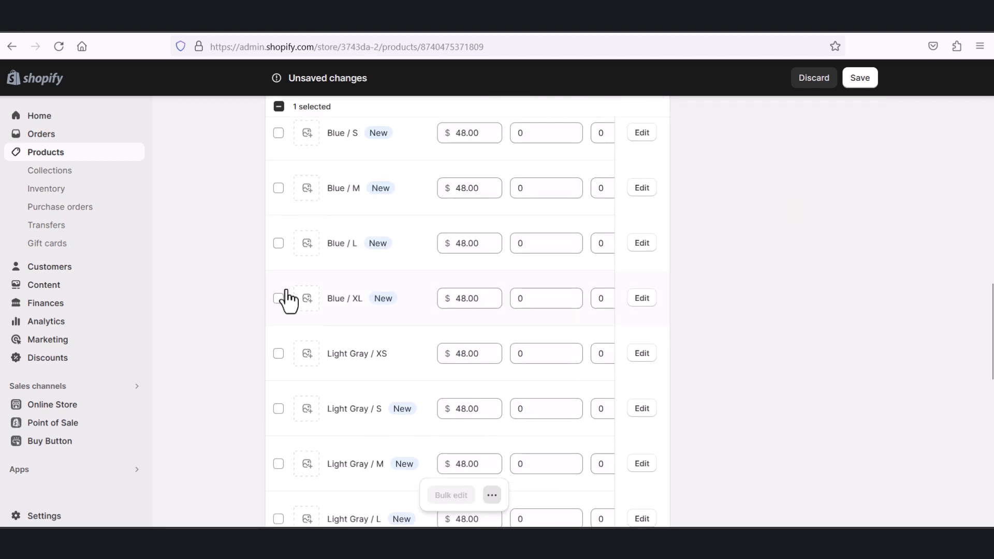
{"action": "left_click", "coordinate": [491, 496]}
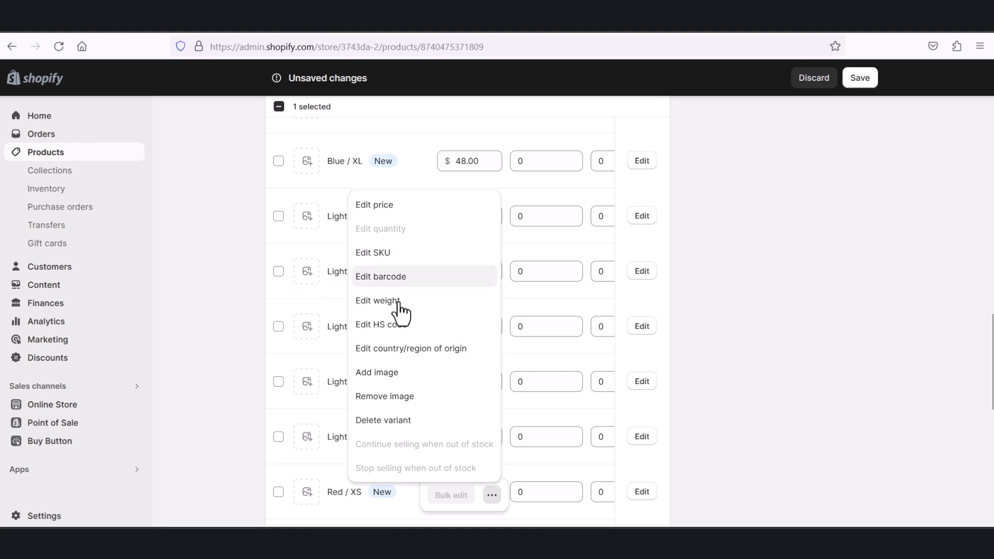
{"action": "left_click", "coordinate": [769, 380]}
Step: Check the Blue / XS variant's additional actions again, including Delete variant, without applying any, and clear its selection
{"action": "scroll", "coordinate": [621, 321], "scroll_direction": "up", "scroll_amount": 4}
{"action": "scroll", "coordinate": [368, 311], "scroll_direction": "up", "scroll_amount": 5}
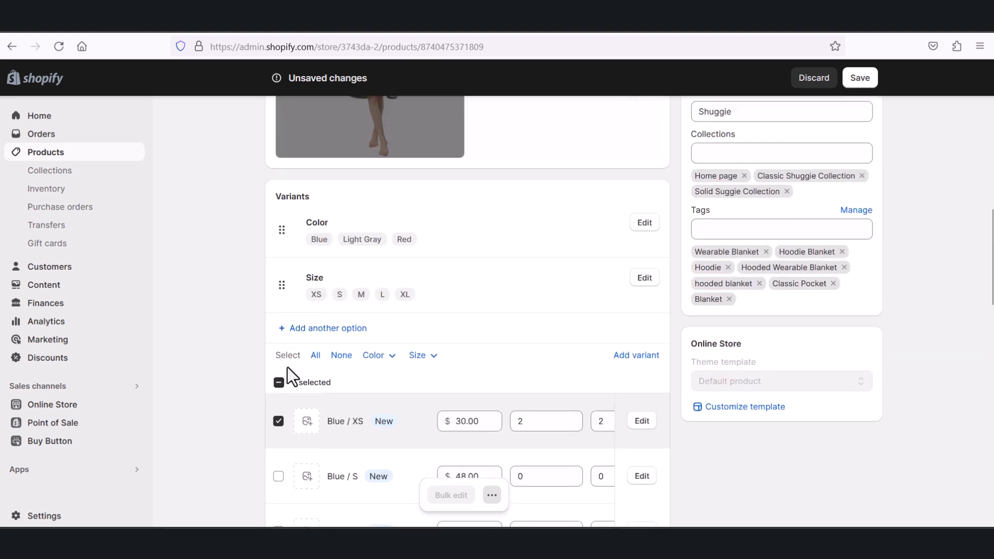
{"action": "left_click", "coordinate": [279, 426]}
{"action": "left_click", "coordinate": [279, 421]}
{"action": "scroll", "coordinate": [414, 429], "scroll_direction": "down", "scroll_amount": 5}
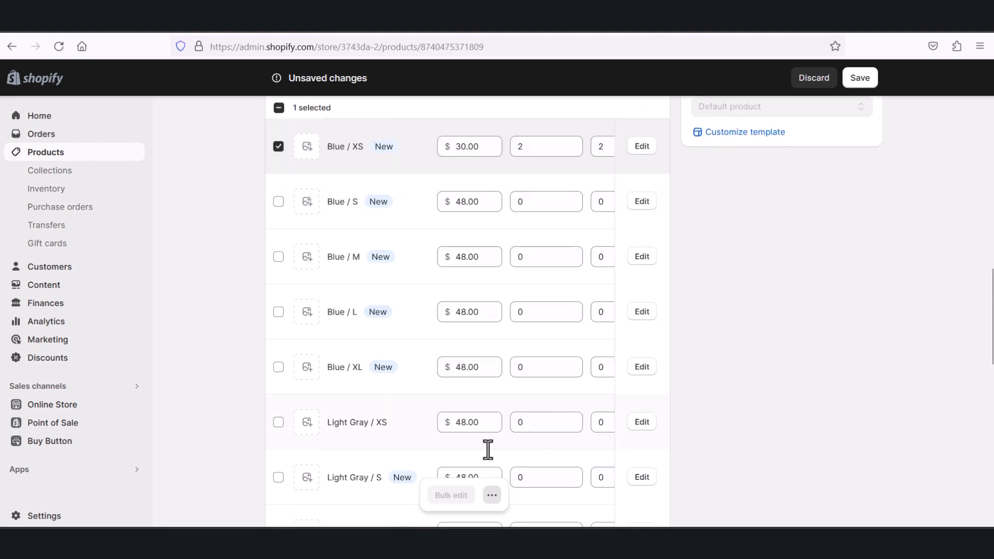
{"action": "left_click", "coordinate": [492, 496]}
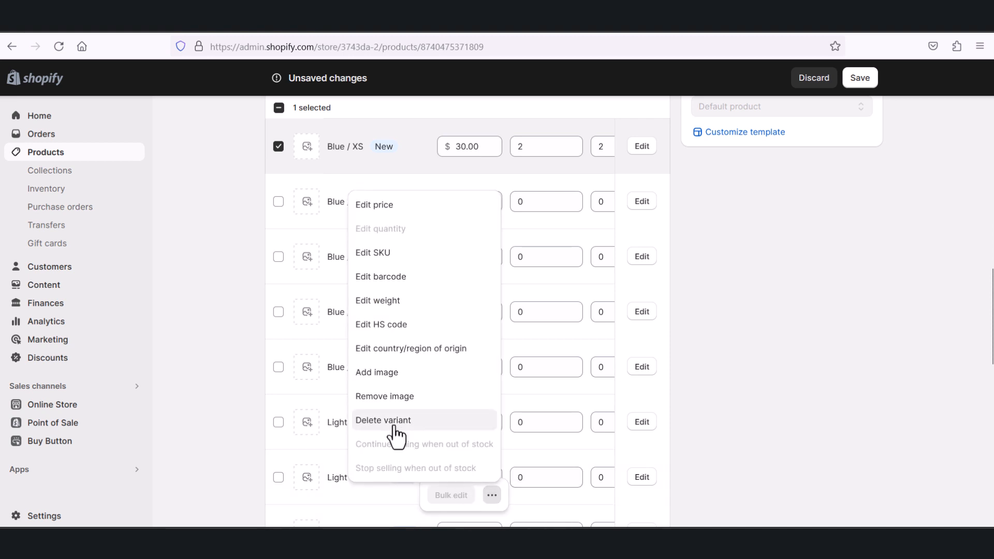
{"action": "left_click", "coordinate": [729, 371]}
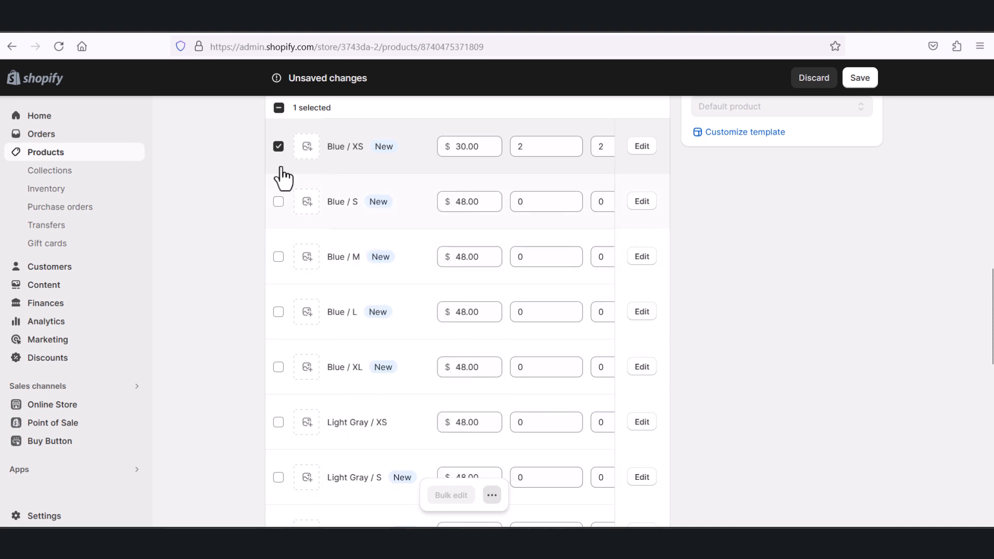
{"action": "left_click", "coordinate": [277, 146]}
Step: Examine the Purchase options section below the variants and the choices for adding a purchase option
{"action": "scroll", "coordinate": [388, 221], "scroll_direction": "up", "scroll_amount": 1}
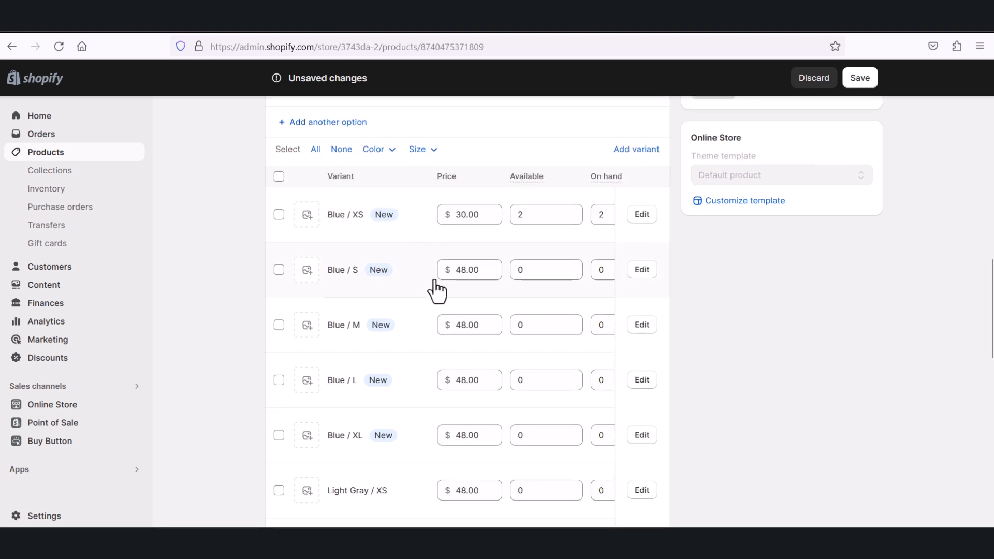
{"action": "scroll", "coordinate": [445, 286], "scroll_direction": "down", "scroll_amount": 1}
{"action": "scroll", "coordinate": [468, 305], "scroll_direction": "down", "scroll_amount": 12}
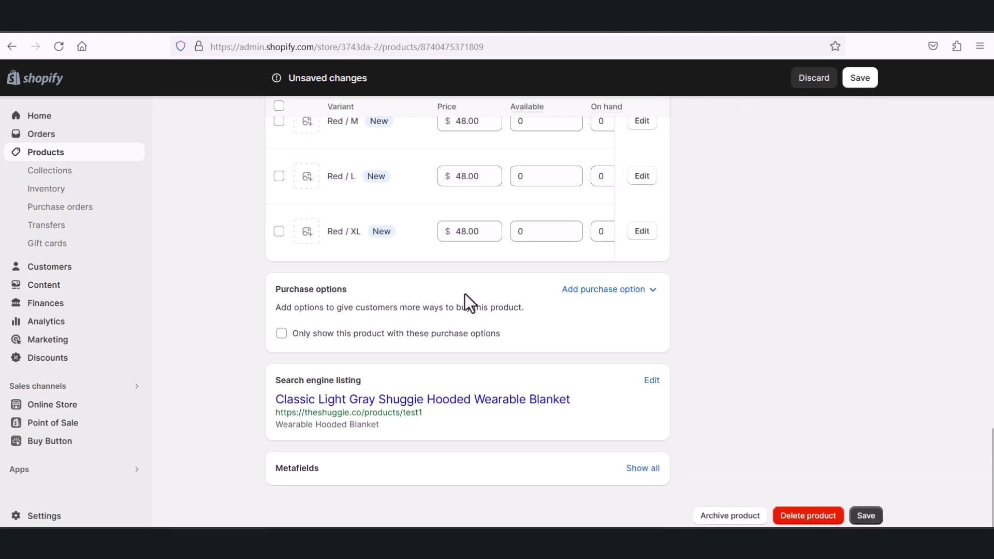
{"action": "scroll", "coordinate": [361, 289], "scroll_direction": "up", "scroll_amount": 1}
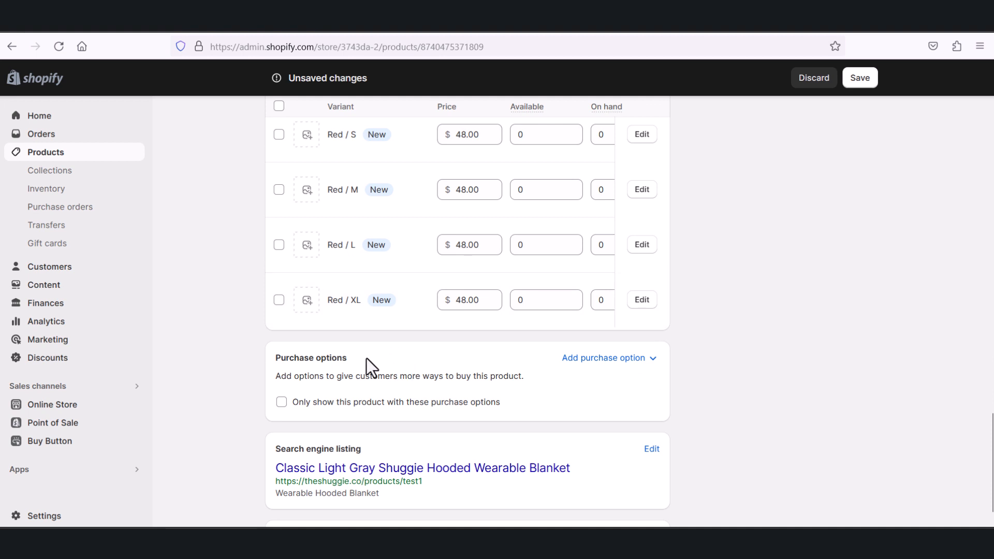
{"action": "left_click", "coordinate": [599, 377]}
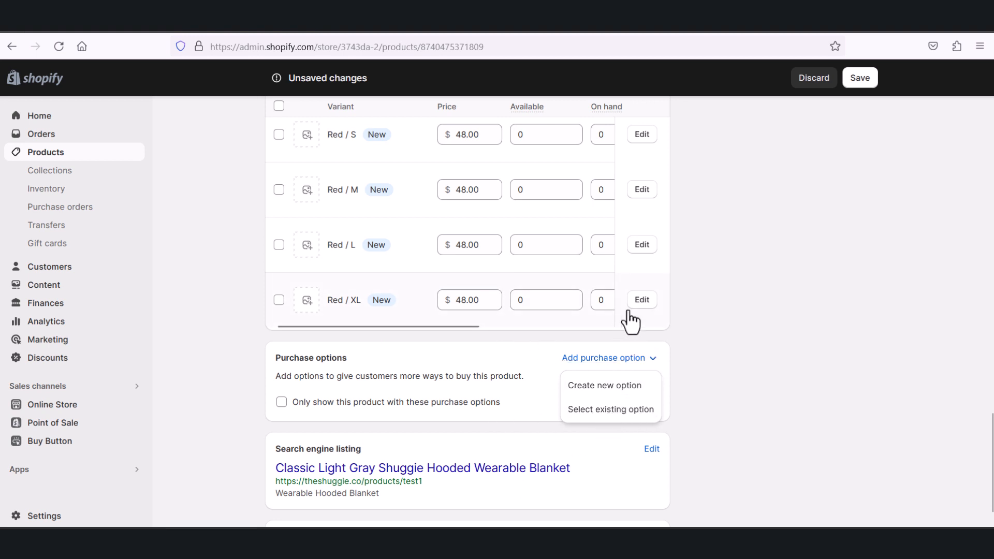
{"action": "left_click", "coordinate": [712, 308]}
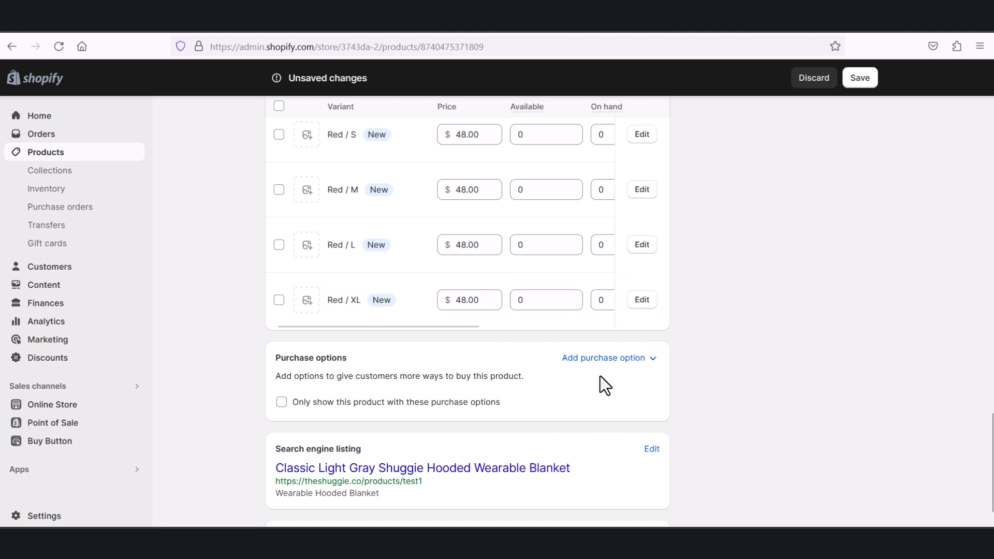
Step: View the Select existing option dialog for purchase options by Kaktus - PreOrder Now Presale and close it
{"action": "left_click", "coordinate": [606, 359]}
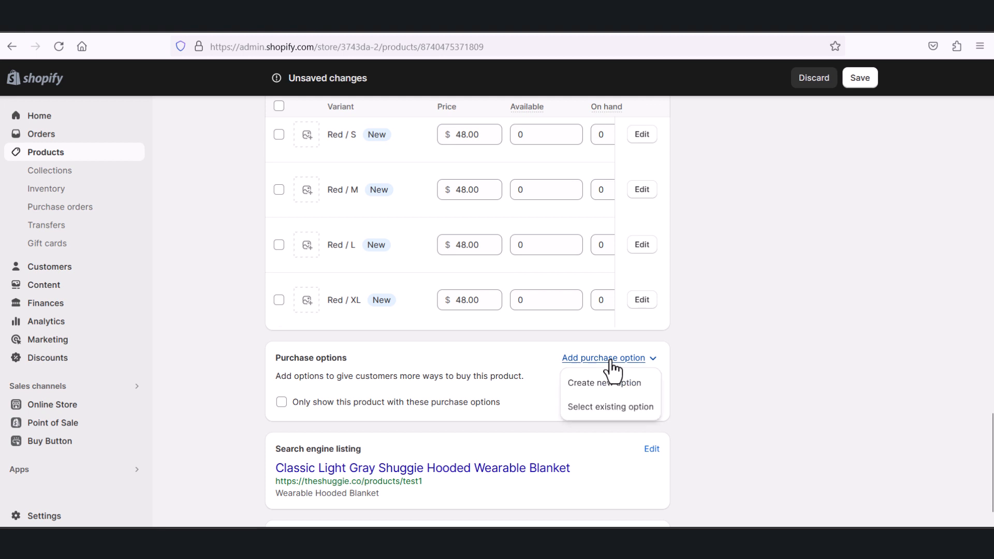
{"action": "left_click", "coordinate": [588, 410]}
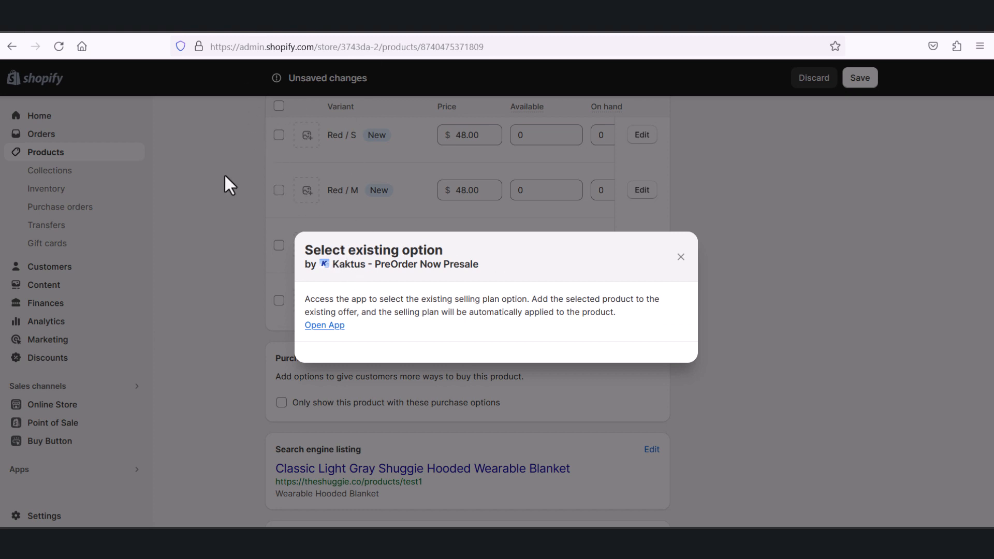
{"action": "left_click_drag", "start_coordinate": [371, 265], "coordinate": [469, 275]}
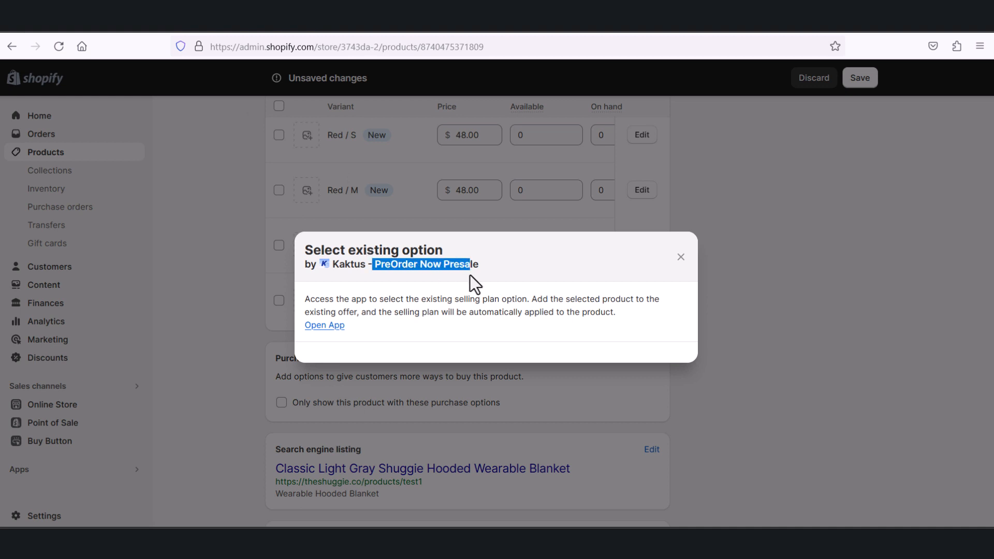
{"action": "left_click", "coordinate": [331, 266]}
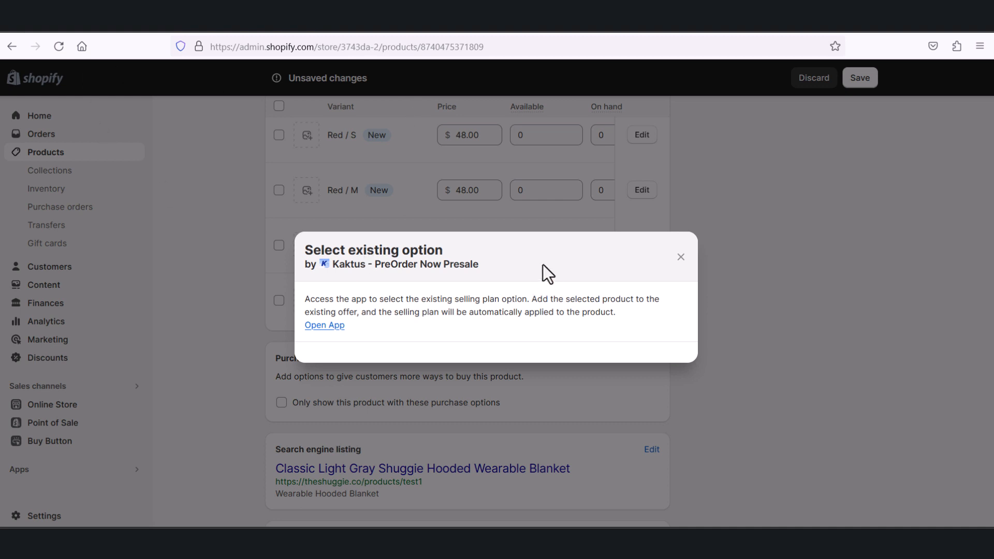
{"action": "left_click", "coordinate": [682, 258]}
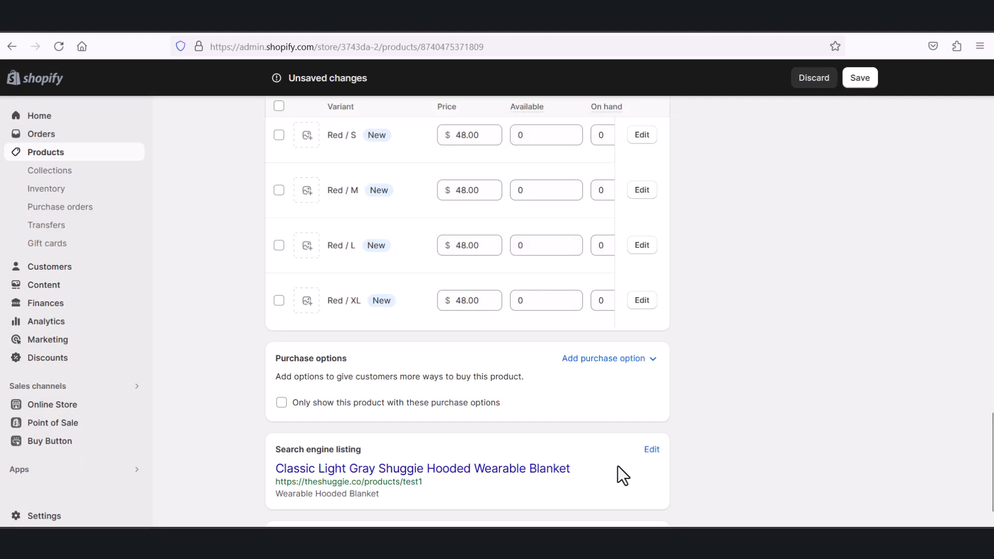
Step: Open the Kaktus app from the existing purchase option dialog, look through its dashboard and return to the Shopify product page
{"action": "left_click", "coordinate": [646, 361]}
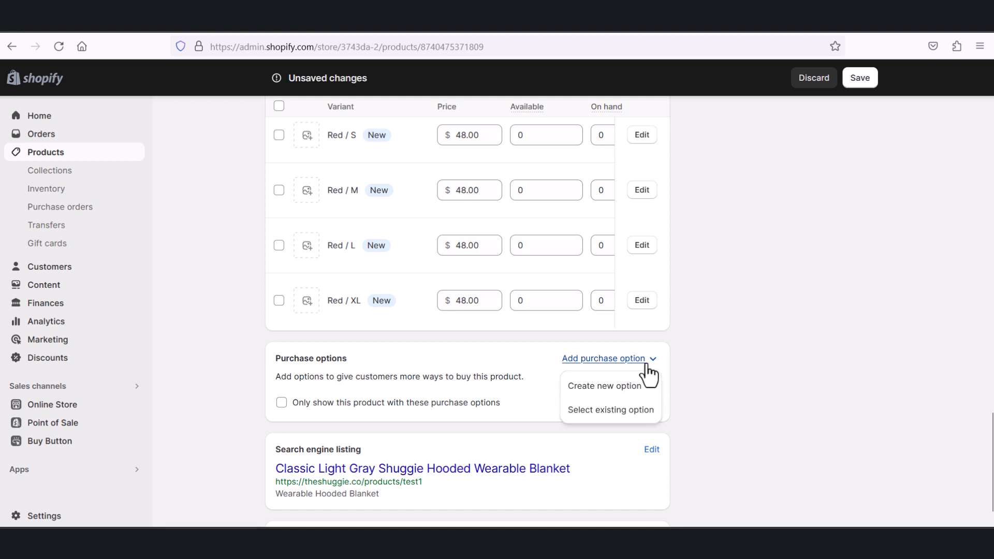
{"action": "left_click", "coordinate": [628, 411]}
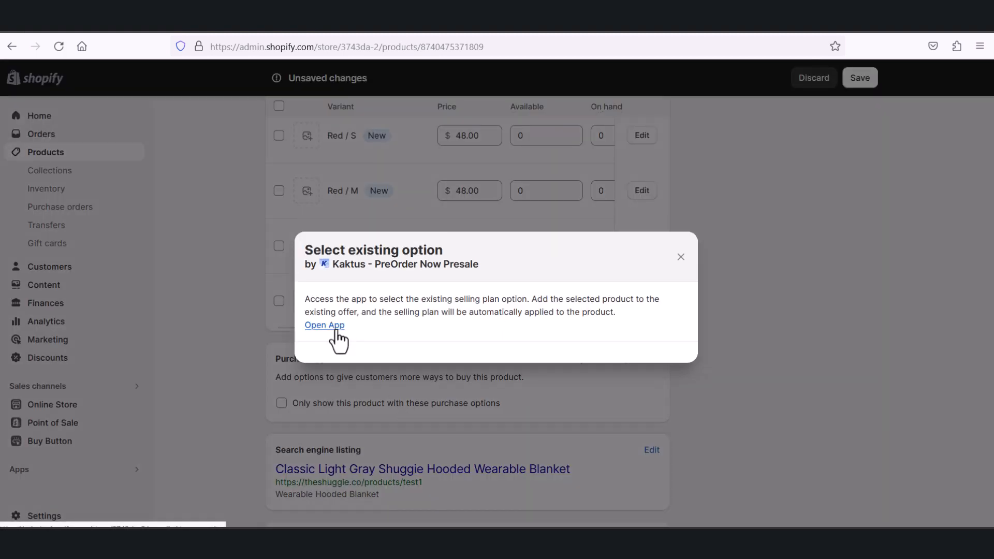
{"action": "left_click", "coordinate": [326, 325]}
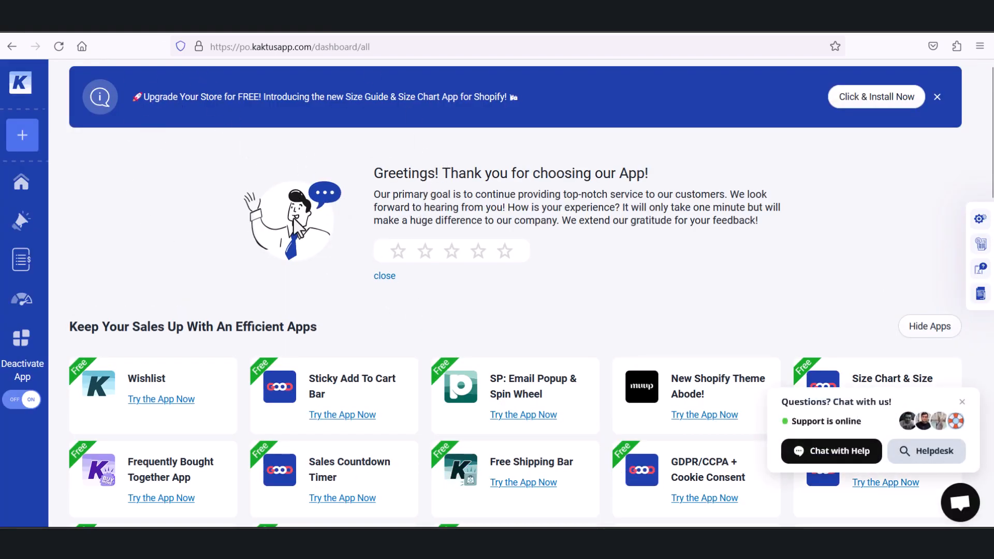
{"action": "scroll", "coordinate": [357, 298], "scroll_direction": "down", "scroll_amount": 1}
{"action": "scroll", "coordinate": [362, 285], "scroll_direction": "up", "scroll_amount": 1}
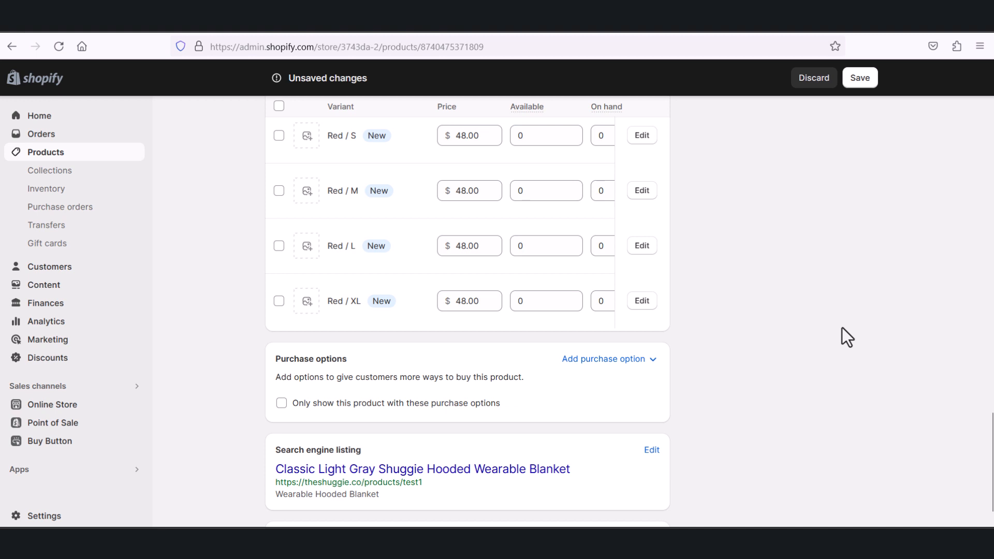
Step: Check the choices for adding a purchase option without picking one, and switch to the Shuggie storefront
{"action": "left_click", "coordinate": [654, 362]}
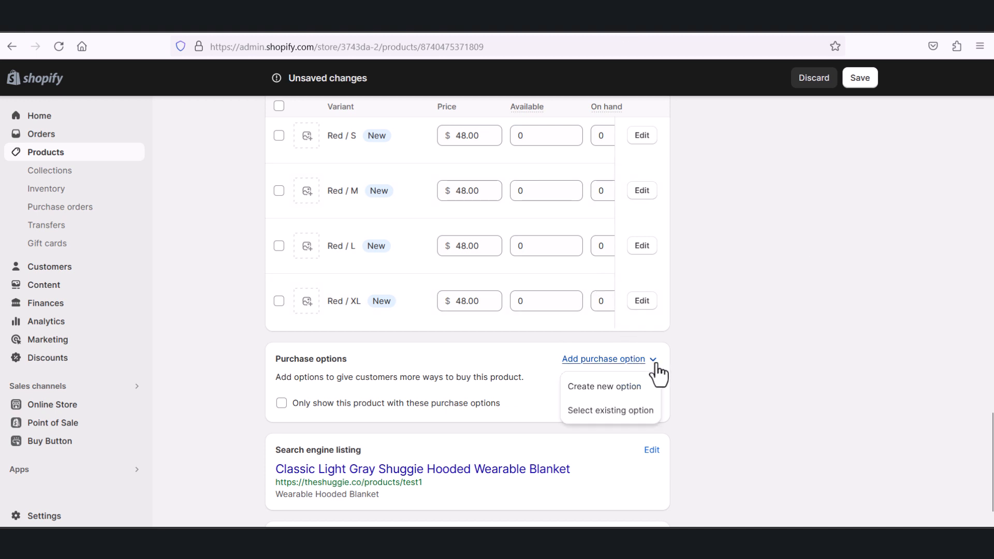
{"action": "left_click", "coordinate": [743, 387]}
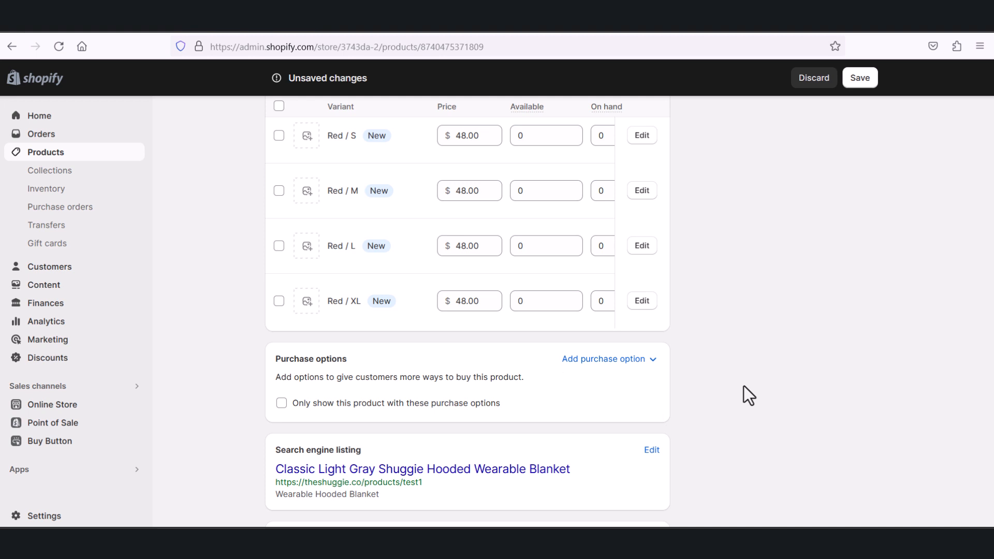
{"action": "left_click", "coordinate": [386, 20]}
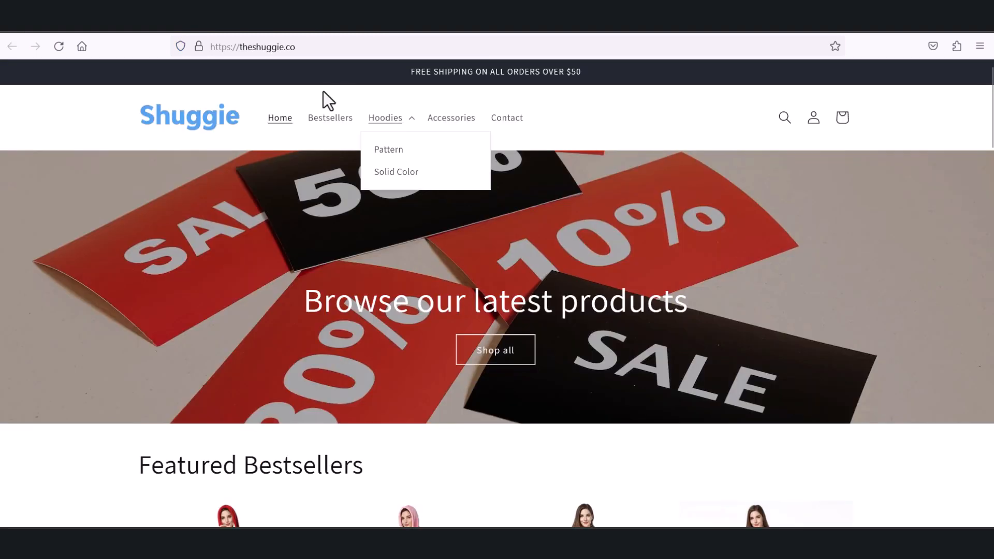
Step: Open the Cozy Cat Shuggie Hooded Blanket from the featured bestsellers and examine its purchase area
{"action": "scroll", "coordinate": [272, 341], "scroll_direction": "down", "scroll_amount": 8}
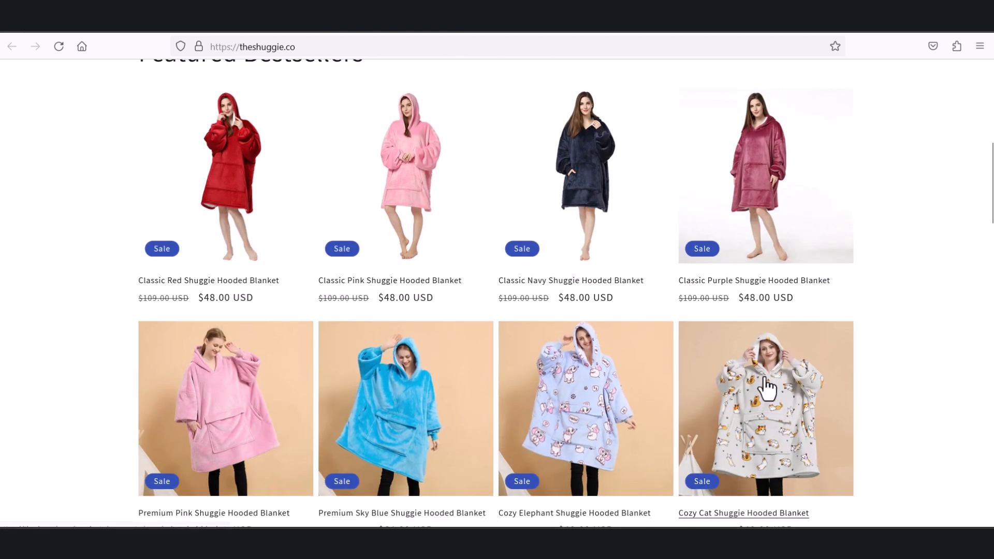
{"action": "scroll", "coordinate": [763, 388], "scroll_direction": "down", "scroll_amount": 3}
{"action": "scroll", "coordinate": [752, 353], "scroll_direction": "up", "scroll_amount": 2}
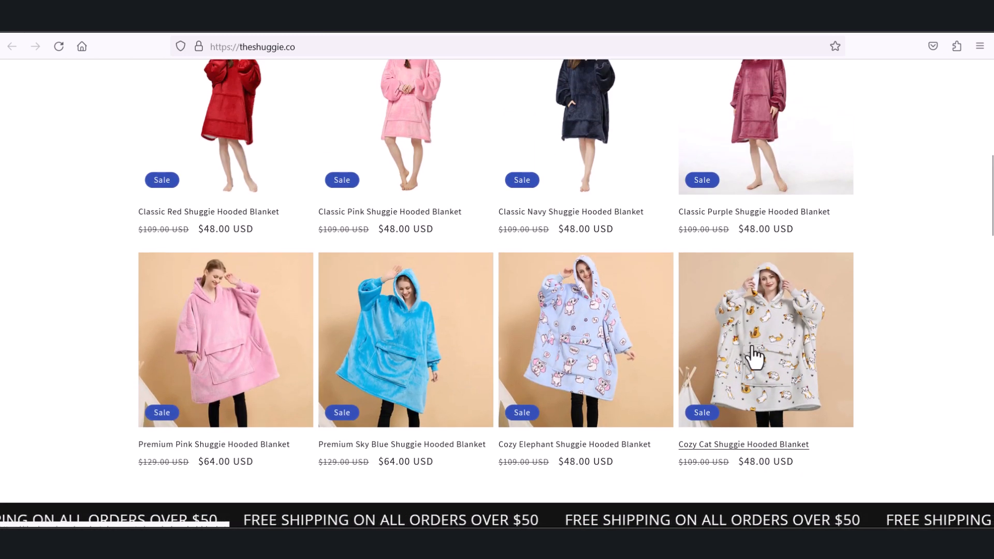
{"action": "left_click", "coordinate": [754, 362]}
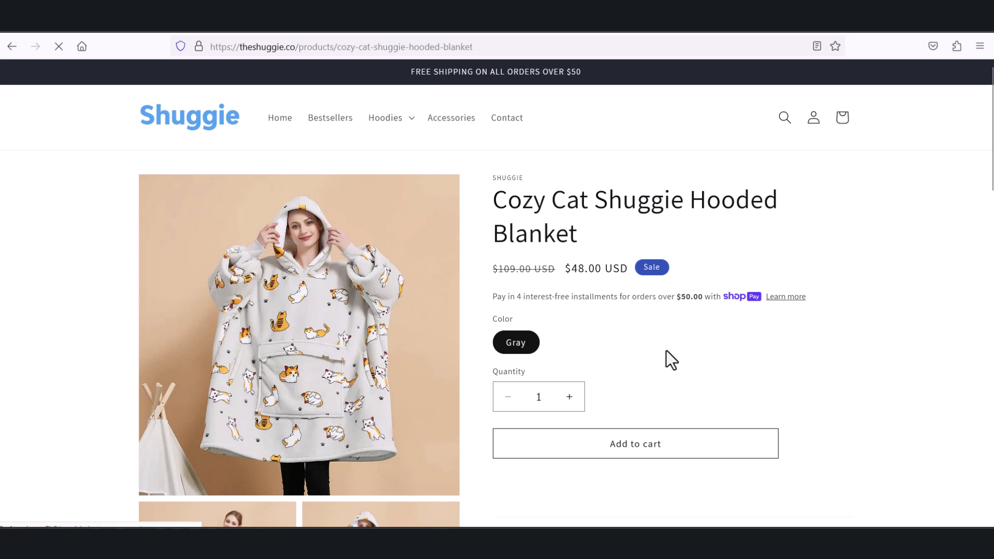
{"action": "scroll", "coordinate": [663, 350], "scroll_direction": "down", "scroll_amount": 3}
{"action": "scroll", "coordinate": [588, 260], "scroll_direction": "up", "scroll_amount": 2}
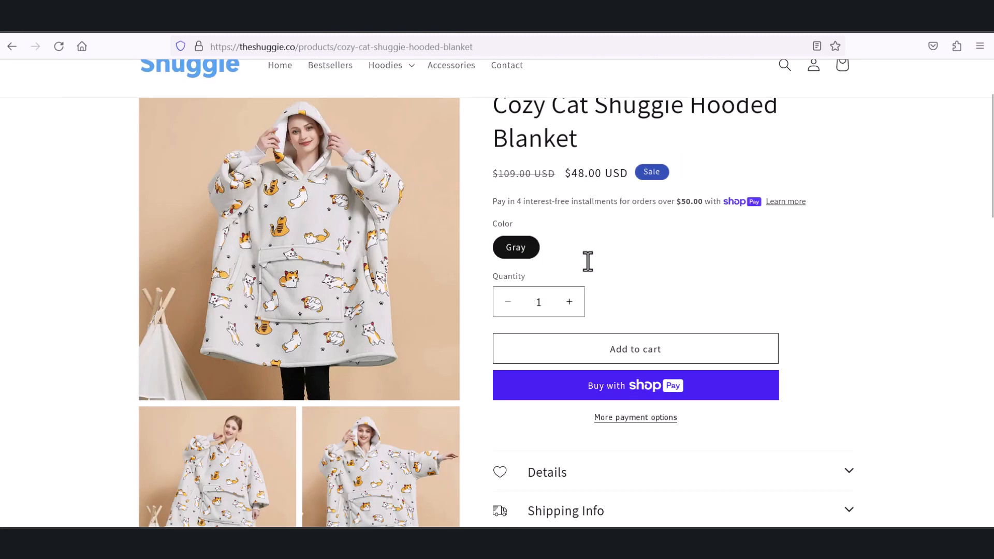
Step: Return to the storefront's home page, list all products and open the Cozy Bear Shuggie Hooded Blanket
{"action": "left_click", "coordinate": [145, 110]}
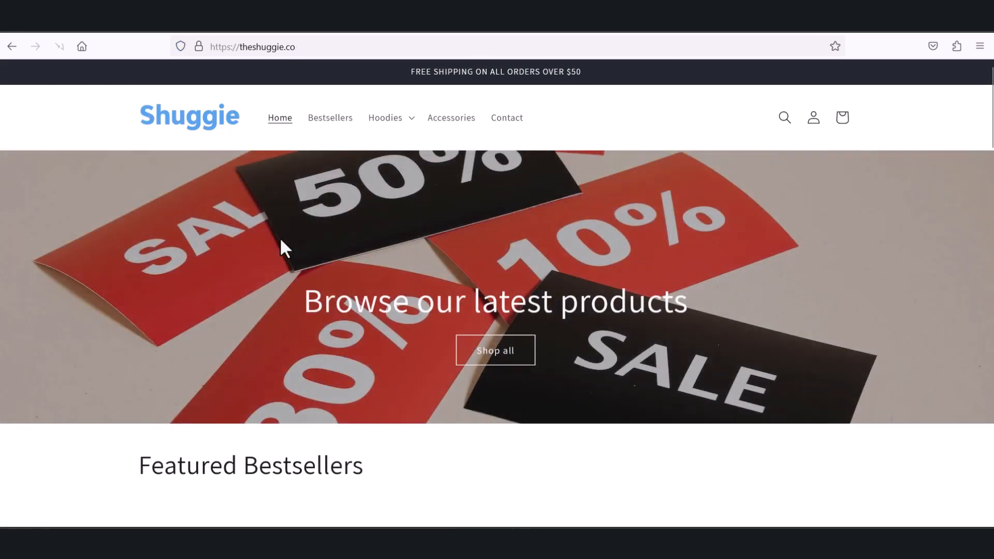
{"action": "scroll", "coordinate": [281, 249], "scroll_direction": "down", "scroll_amount": 8}
{"action": "scroll", "coordinate": [298, 251], "scroll_direction": "down", "scroll_amount": 2}
{"action": "scroll", "coordinate": [321, 238], "scroll_direction": "up", "scroll_amount": 10}
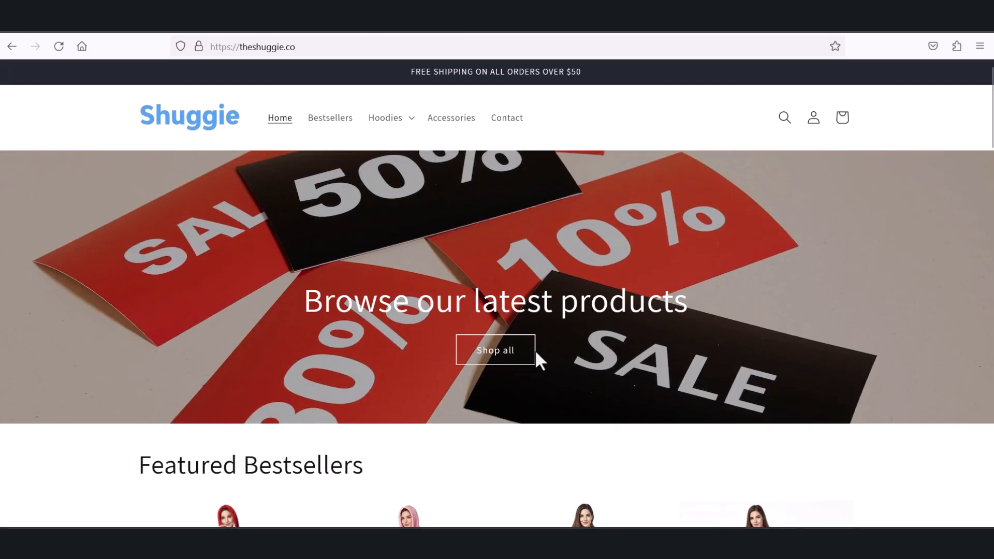
{"action": "left_click", "coordinate": [505, 355]}
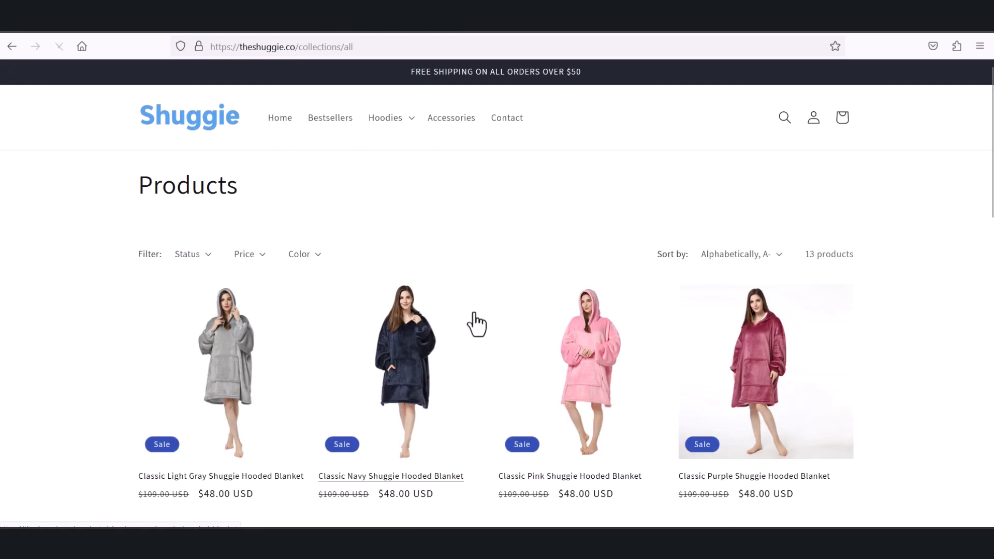
{"action": "scroll", "coordinate": [473, 325], "scroll_direction": "down", "scroll_amount": 5}
{"action": "scroll", "coordinate": [472, 326], "scroll_direction": "down", "scroll_amount": 3}
{"action": "left_click", "coordinate": [405, 244]}
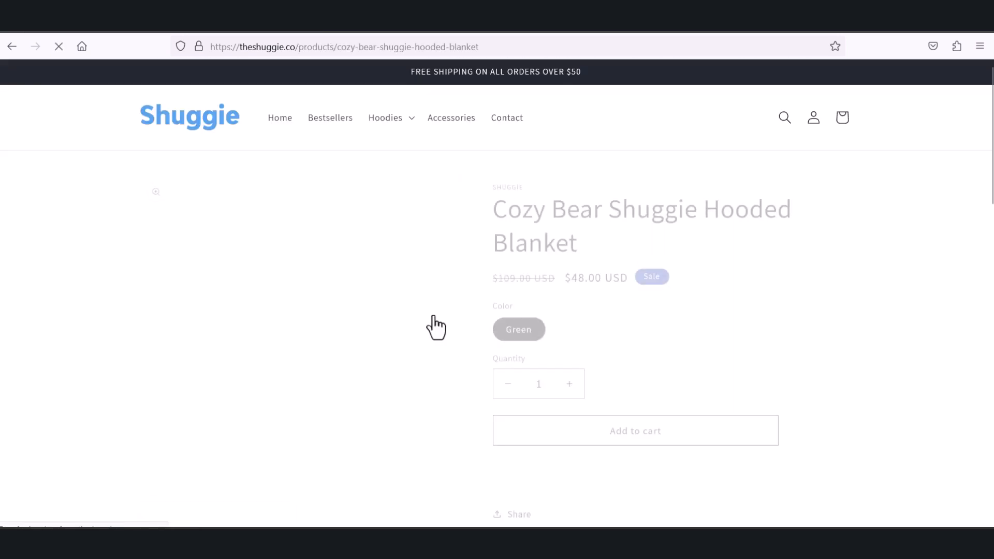
Step: Examine the Cozy Bear page's pre-order area, including its countdown, payment option, Pre-Order button and availability note
{"action": "scroll", "coordinate": [489, 327], "scroll_direction": "down", "scroll_amount": 2}
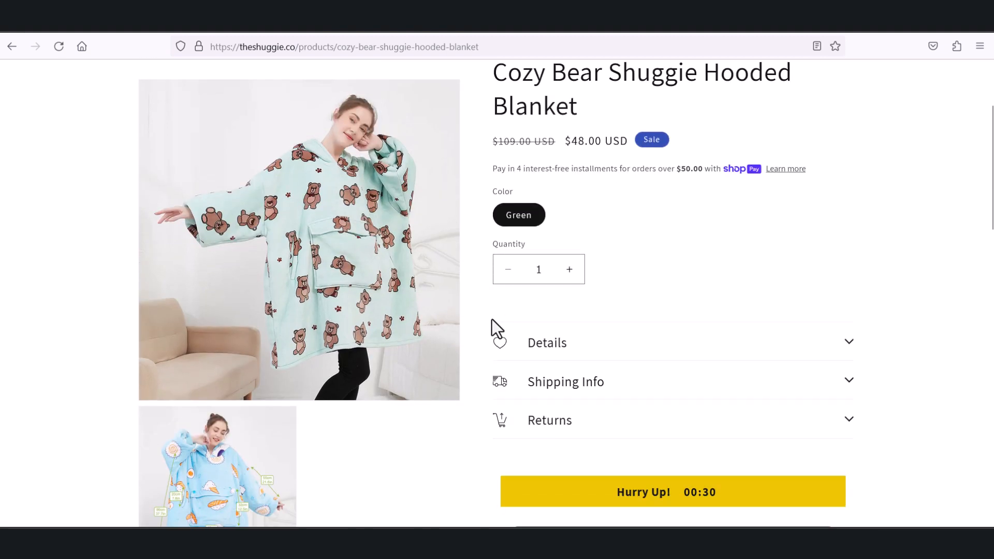
{"action": "scroll", "coordinate": [491, 328], "scroll_direction": "down", "scroll_amount": 4}
{"action": "scroll", "coordinate": [490, 270], "scroll_direction": "up", "scroll_amount": 3}
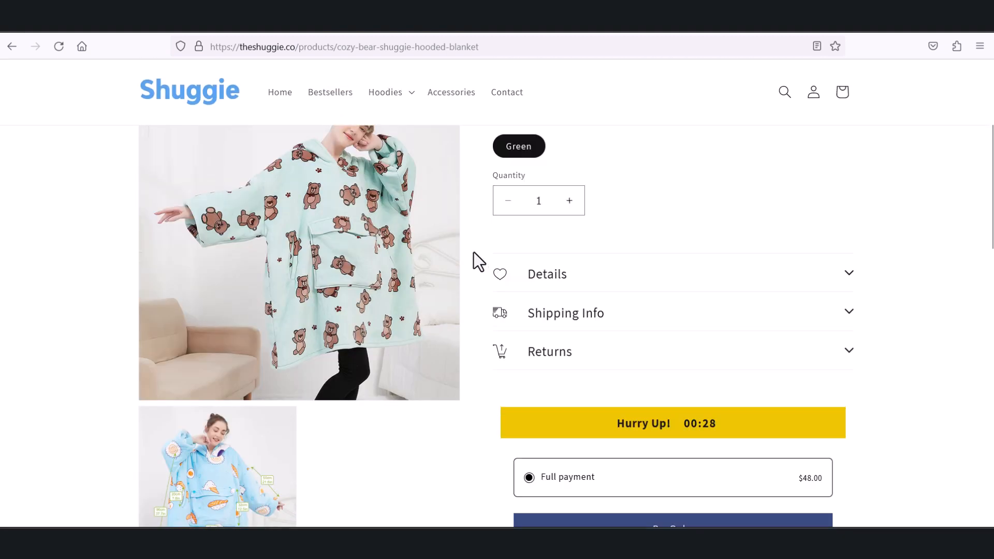
{"action": "scroll", "coordinate": [544, 368], "scroll_direction": "up", "scroll_amount": 3}
{"action": "scroll", "coordinate": [564, 342], "scroll_direction": "down", "scroll_amount": 3}
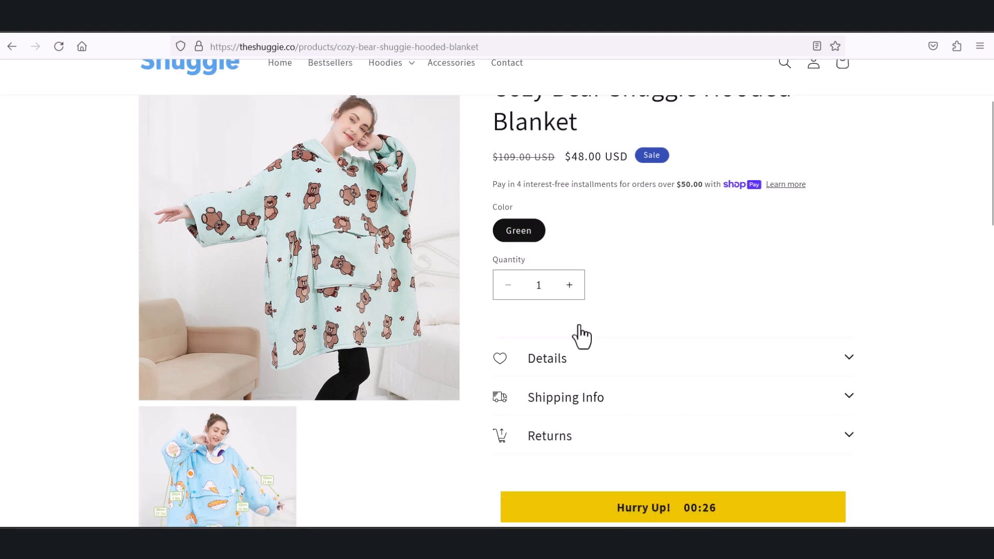
{"action": "scroll", "coordinate": [595, 329], "scroll_direction": "down", "scroll_amount": 2}
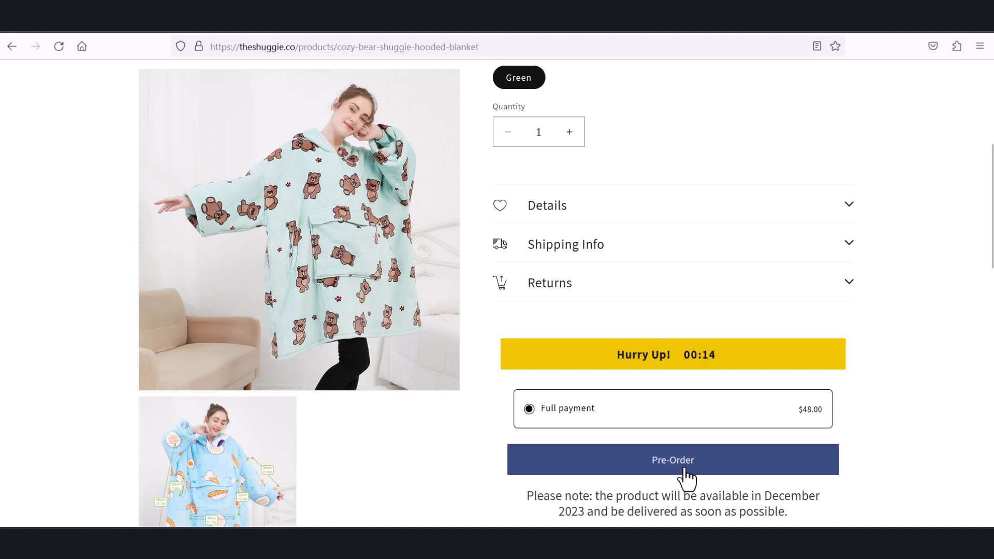
{"action": "scroll", "coordinate": [673, 486], "scroll_direction": "down", "scroll_amount": 2}
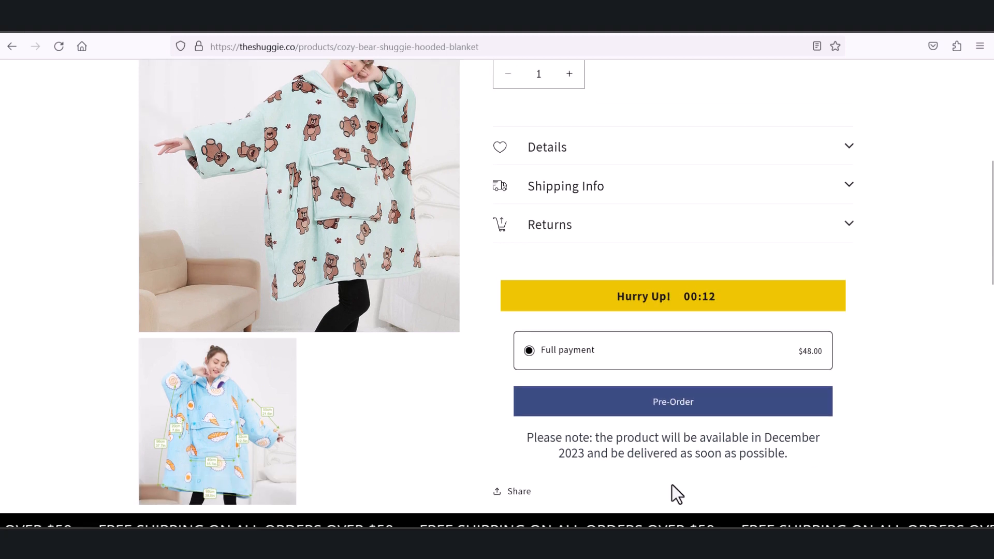
{"action": "left_click_drag", "start_coordinate": [599, 436], "coordinate": [781, 450]}
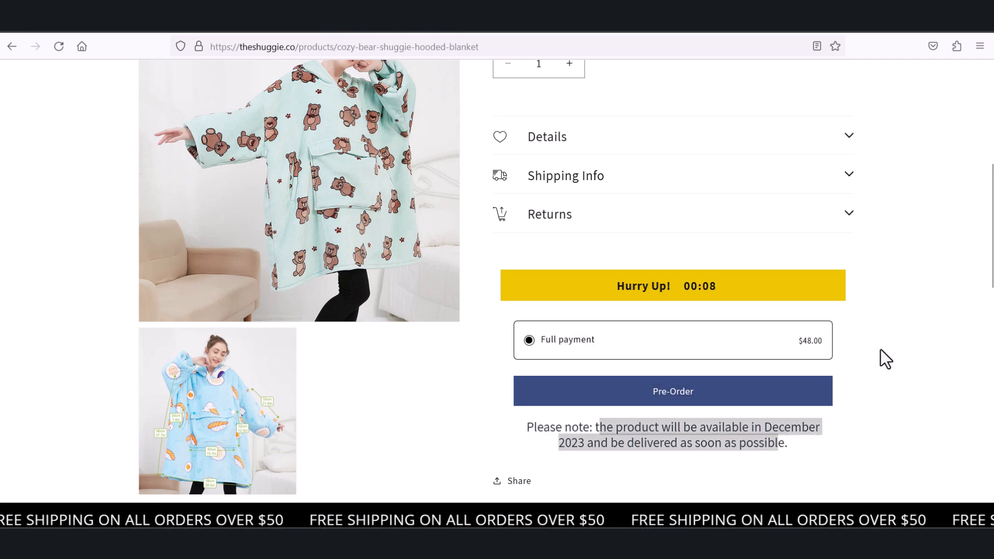
Step: Review the Cozy Bear page from its title to the pre-order area again, before and after the countdown runs out
{"action": "scroll", "coordinate": [875, 352], "scroll_direction": "up", "scroll_amount": 4}
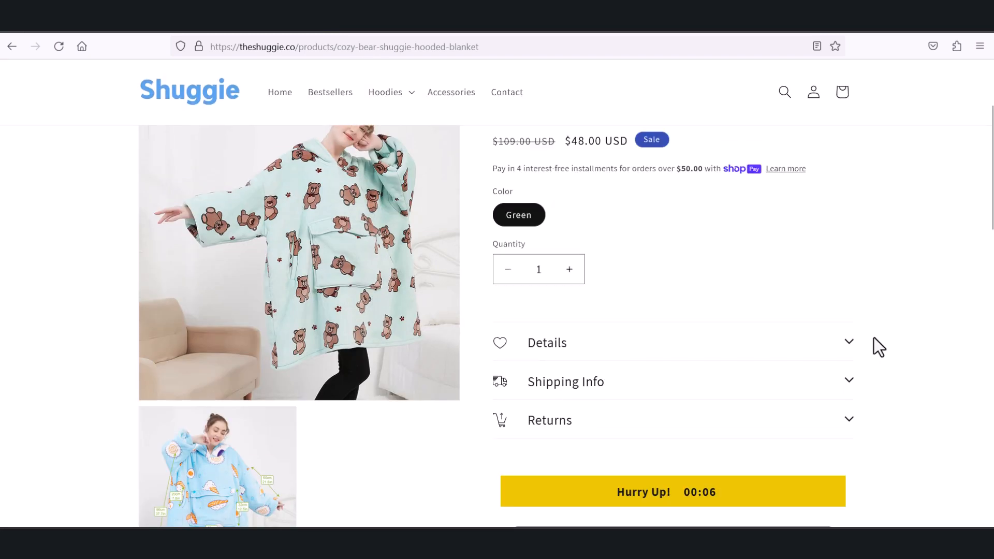
{"action": "scroll", "coordinate": [696, 326], "scroll_direction": "up", "scroll_amount": 1}
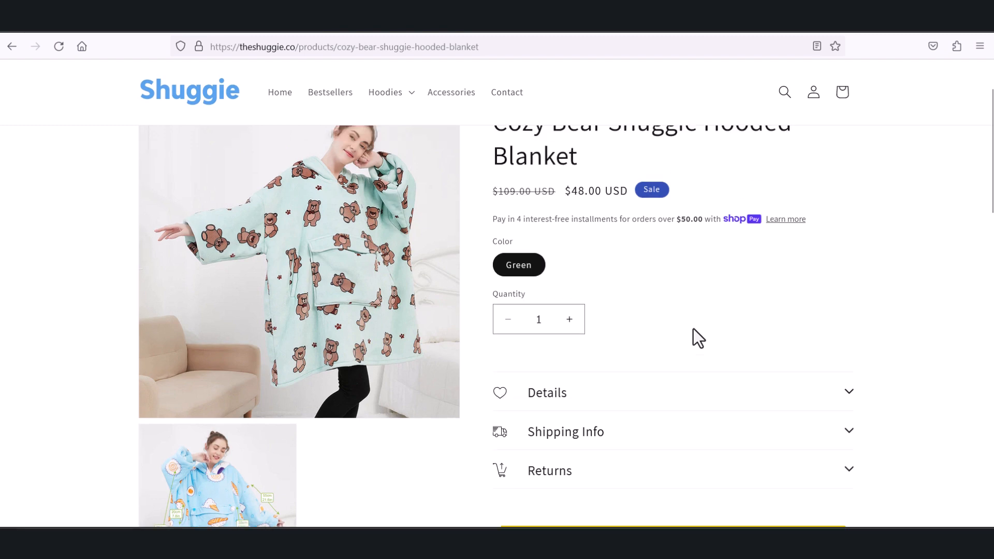
{"action": "scroll", "coordinate": [693, 328], "scroll_direction": "up", "scroll_amount": 2}
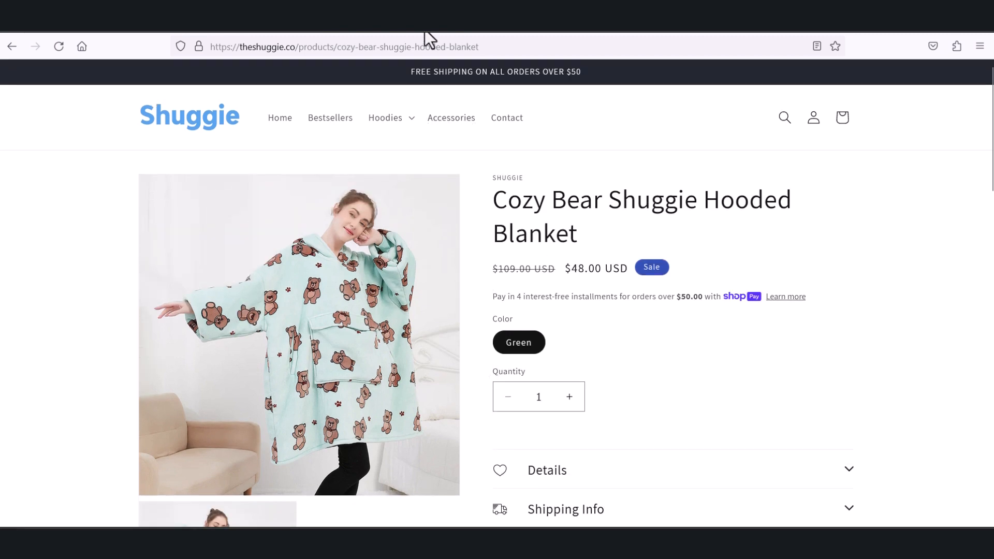
{"action": "scroll", "coordinate": [673, 285], "scroll_direction": "down", "scroll_amount": 5}
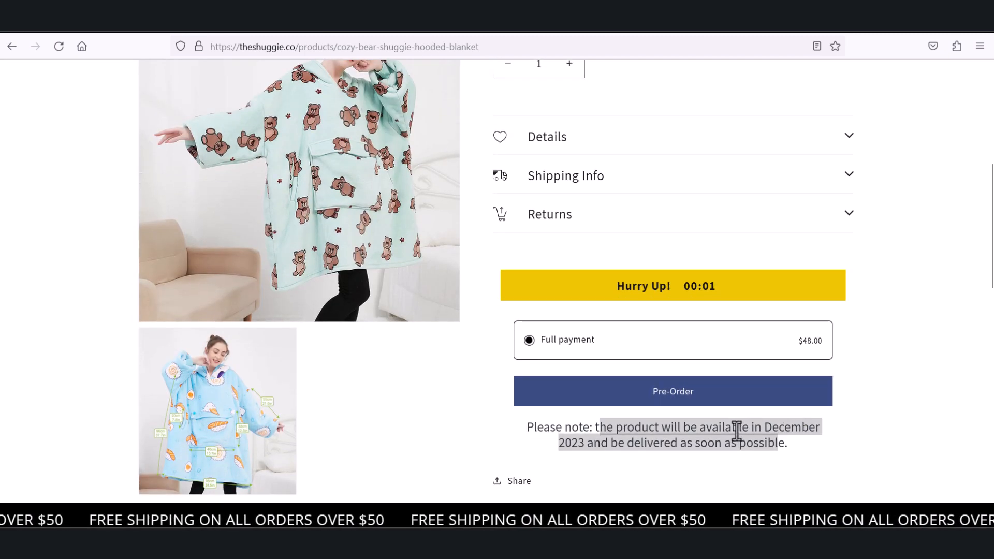
{"action": "scroll", "coordinate": [445, 192], "scroll_direction": "up", "scroll_amount": 3}
{"action": "scroll", "coordinate": [517, 275], "scroll_direction": "up", "scroll_amount": 3}
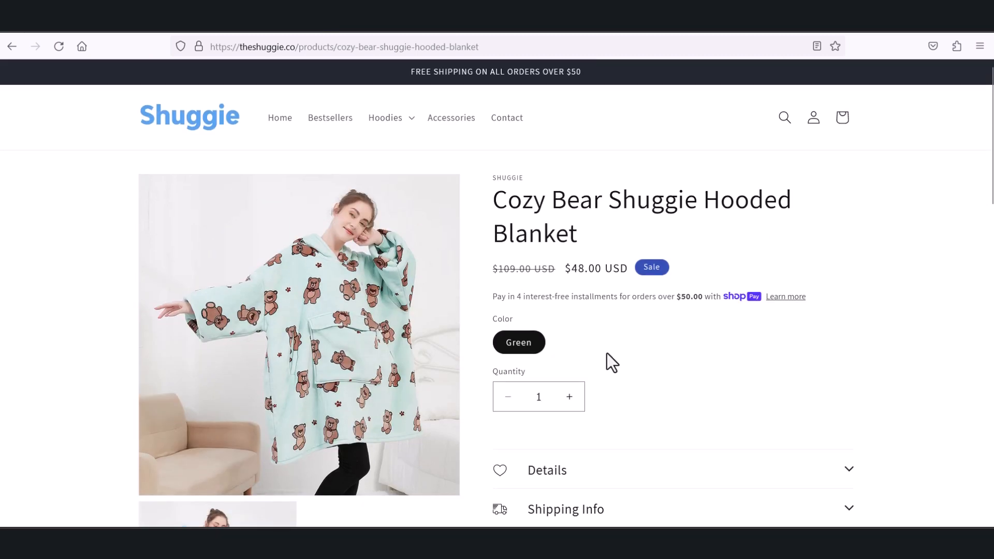
{"action": "scroll", "coordinate": [694, 408], "scroll_direction": "down", "scroll_amount": 2}
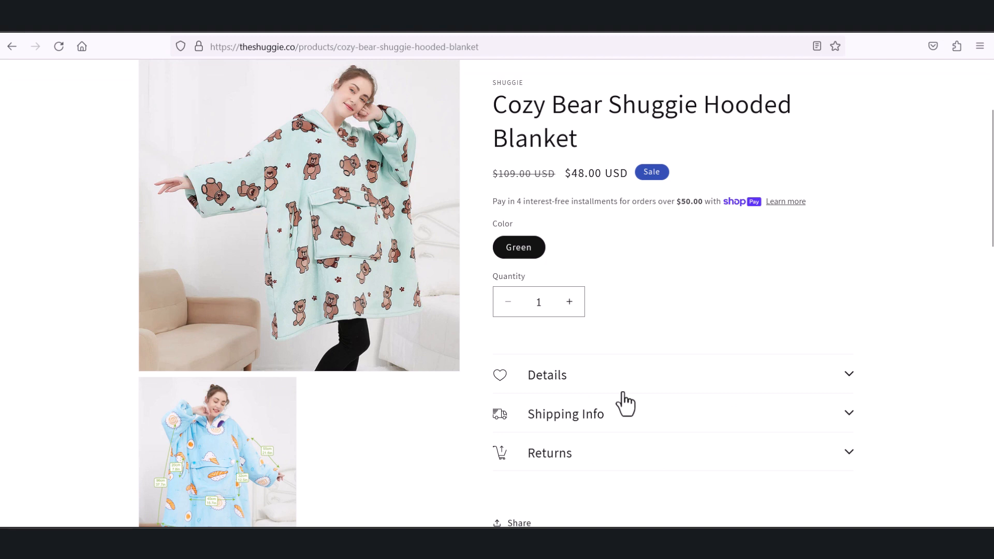
{"action": "scroll", "coordinate": [642, 393], "scroll_direction": "down", "scroll_amount": 2}
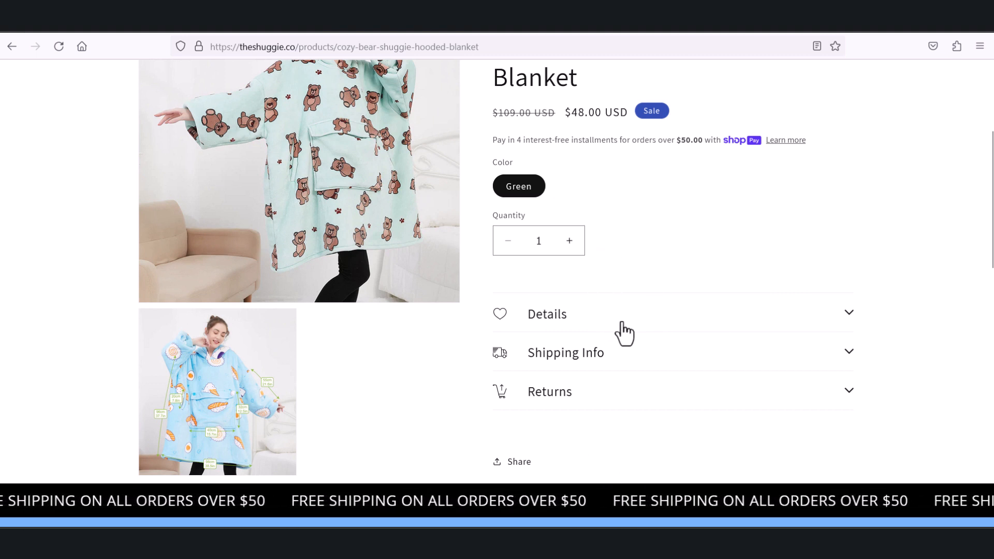
{"action": "scroll", "coordinate": [619, 333], "scroll_direction": "up", "scroll_amount": 3}
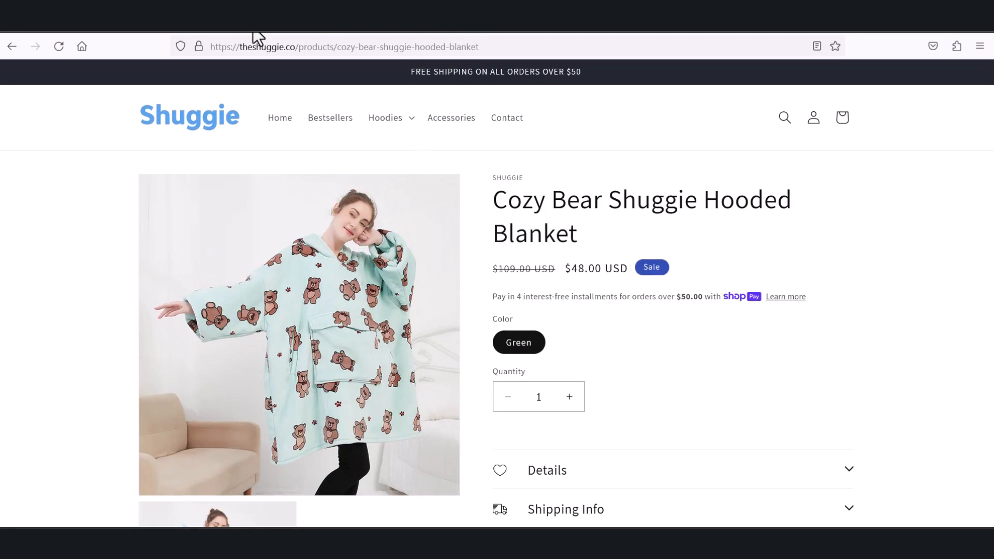
Step: Switch back to the Shopify product page and look through its media, variants and the sections down to the search engine listing
{"action": "left_click", "coordinate": [448, 25]}
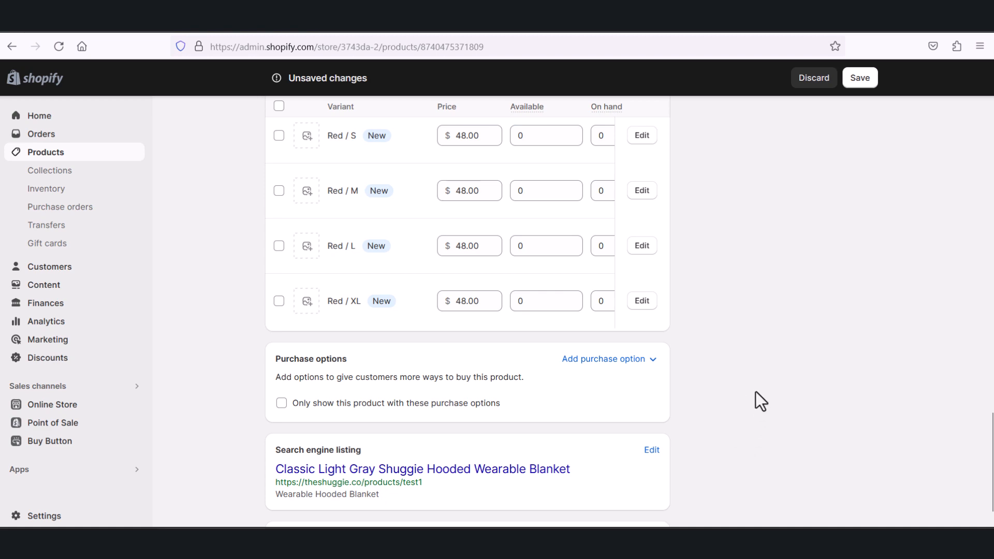
{"action": "scroll", "coordinate": [594, 378], "scroll_direction": "up", "scroll_amount": 20}
{"action": "scroll", "coordinate": [443, 257], "scroll_direction": "down", "scroll_amount": 4}
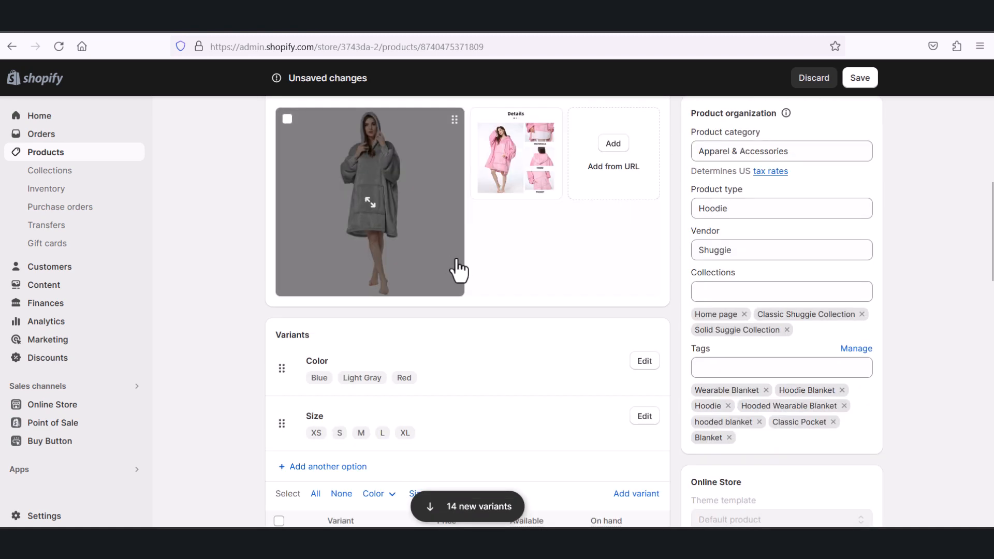
{"action": "scroll", "coordinate": [518, 328], "scroll_direction": "down", "scroll_amount": 8}
{"action": "scroll", "coordinate": [673, 381], "scroll_direction": "up", "scroll_amount": 3}
{"action": "scroll", "coordinate": [703, 383], "scroll_direction": "down", "scroll_amount": 4}
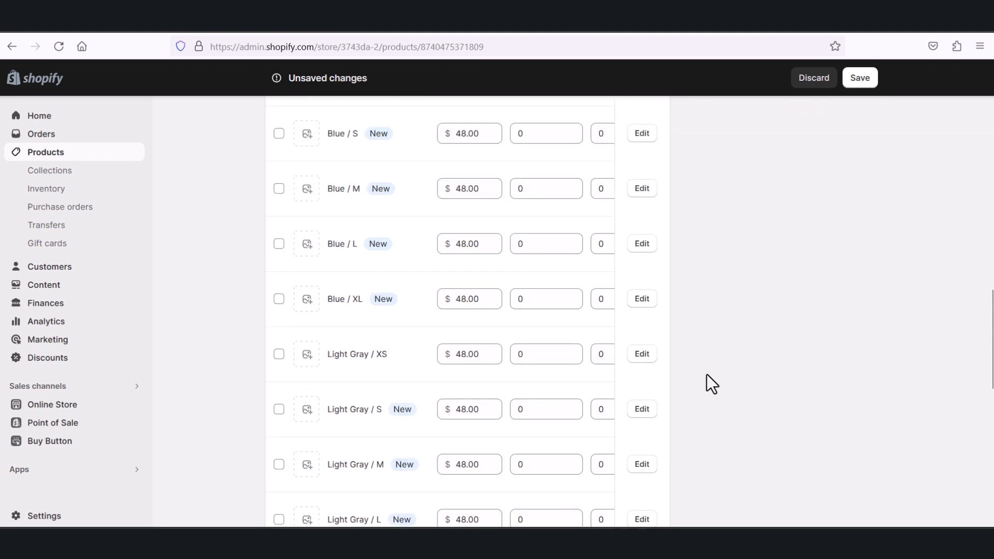
{"action": "scroll", "coordinate": [708, 380], "scroll_direction": "down", "scroll_amount": 10}
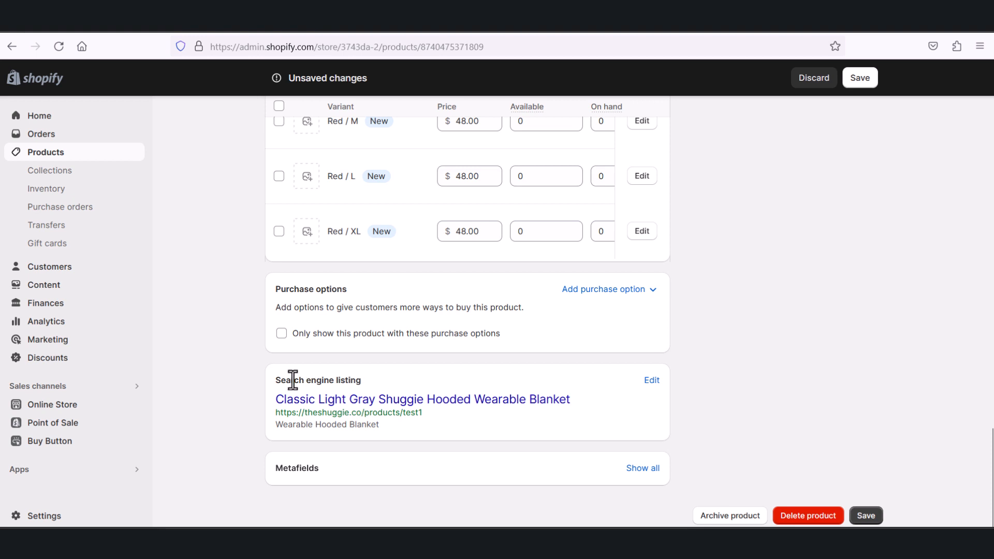
Step: Open the product's search engine listing for editing and review its page title, meta description and URL handle fields
{"action": "left_click_drag", "start_coordinate": [293, 381], "coordinate": [397, 386]}
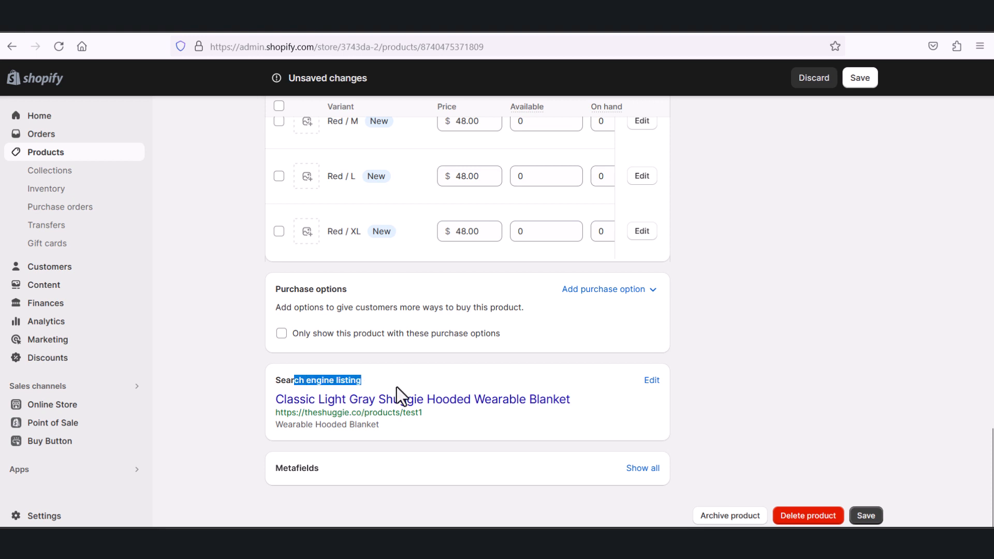
{"action": "left_click", "coordinate": [648, 384]}
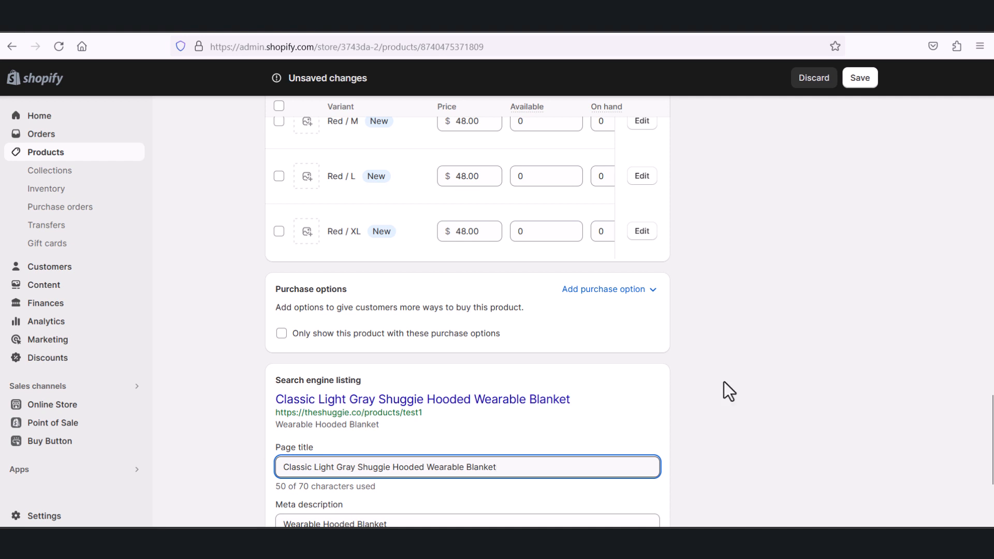
{"action": "scroll", "coordinate": [765, 389], "scroll_direction": "down", "scroll_amount": 3}
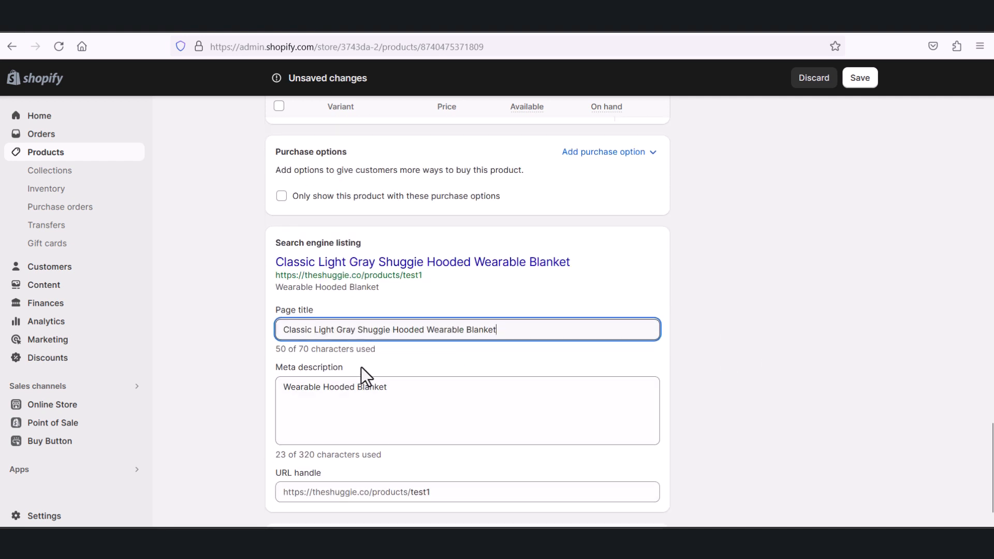
{"action": "left_click", "coordinate": [407, 397]}
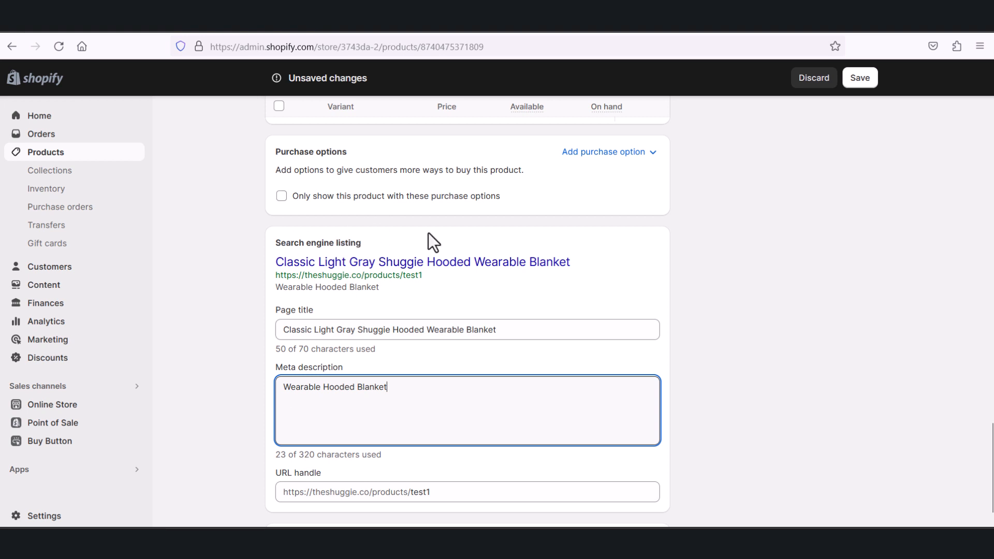
{"action": "scroll", "coordinate": [747, 340], "scroll_direction": "up", "scroll_amount": 4}
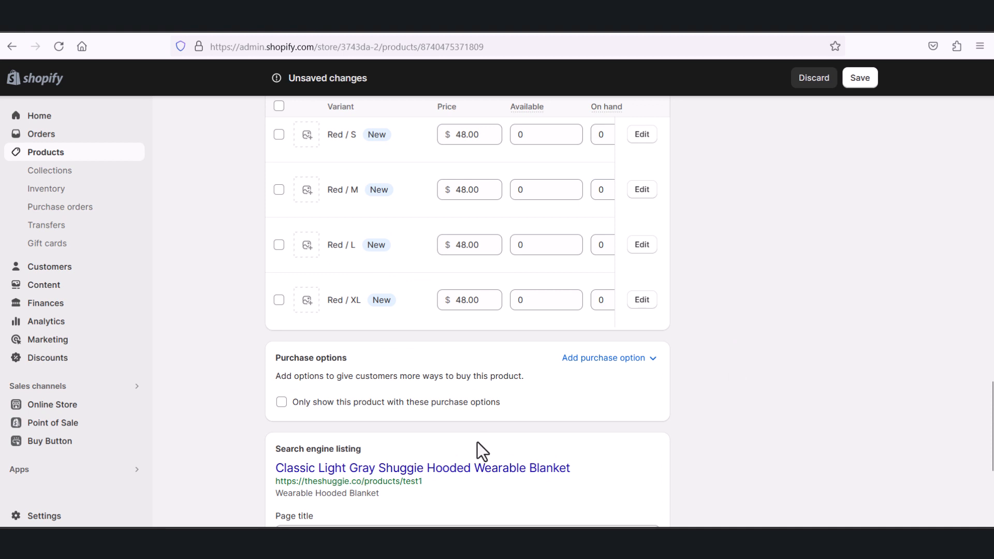
{"action": "scroll", "coordinate": [659, 361], "scroll_direction": "up", "scroll_amount": 1}
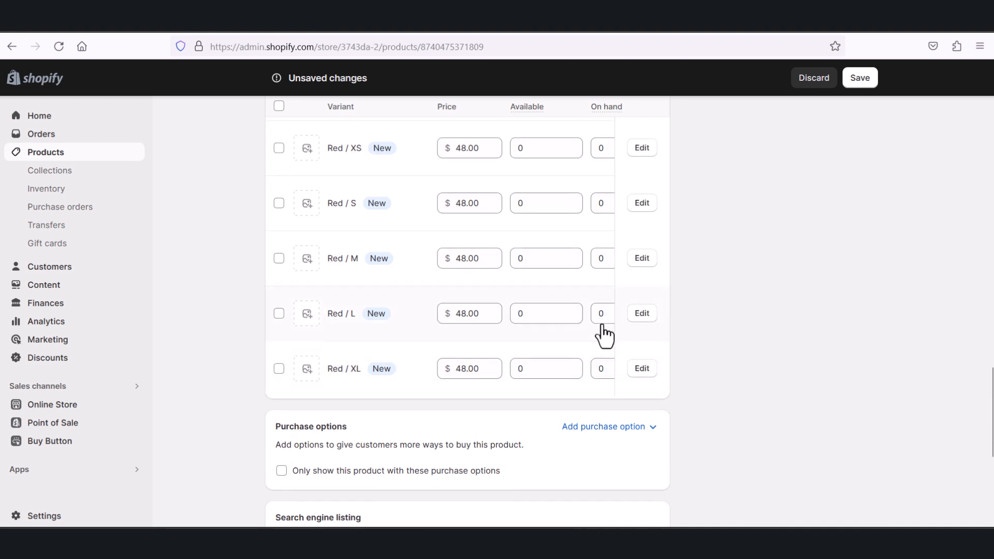
Step: Select the Red / L variant in the variants list and try to open it for editing
{"action": "left_click", "coordinate": [340, 307]}
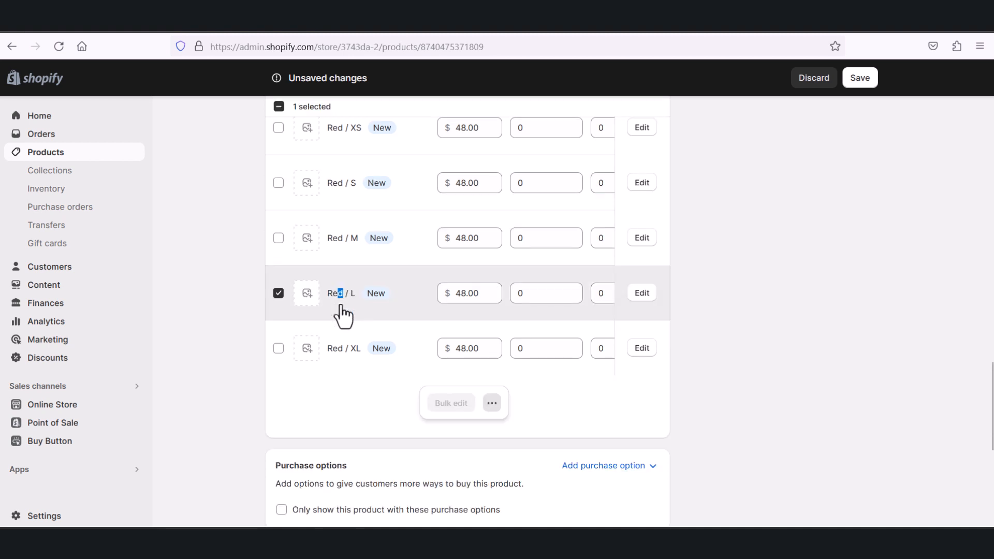
{"action": "left_click", "coordinate": [641, 299]}
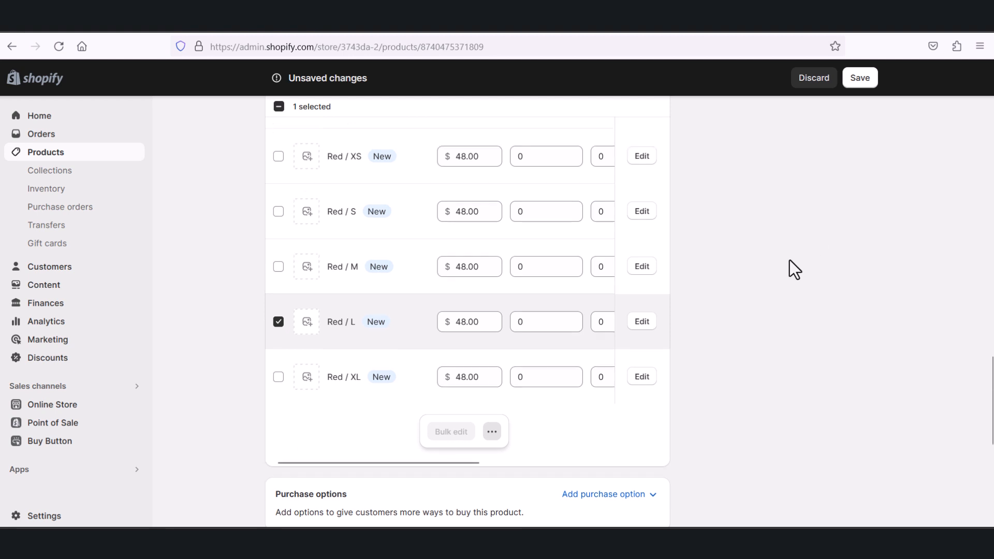
Step: Go to the product organization section and view the subcategories offered under Apparel & Accessories for the product category
{"action": "scroll", "coordinate": [777, 293], "scroll_direction": "up", "scroll_amount": 15}
{"action": "scroll", "coordinate": [780, 313], "scroll_direction": "down", "scroll_amount": 5}
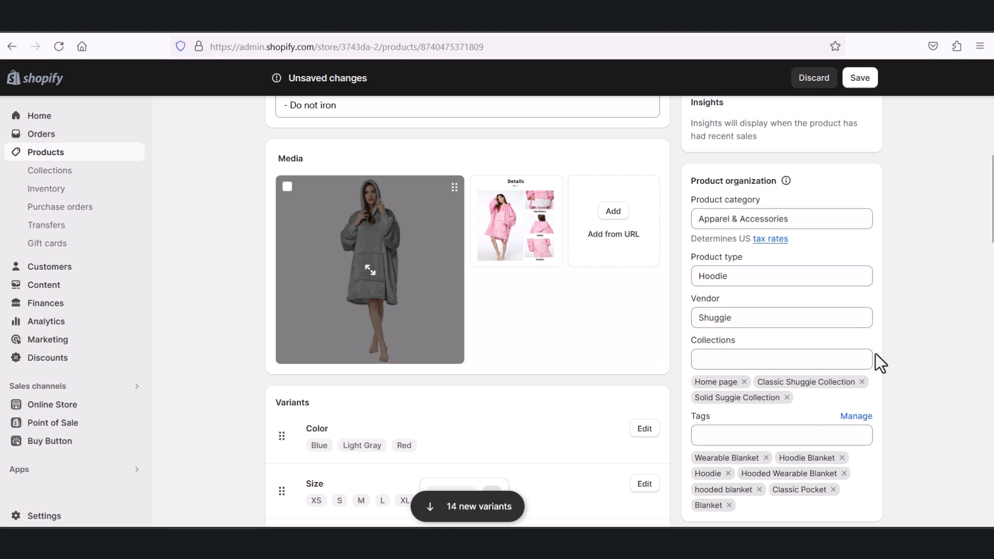
{"action": "scroll", "coordinate": [831, 286], "scroll_direction": "up", "scroll_amount": 2}
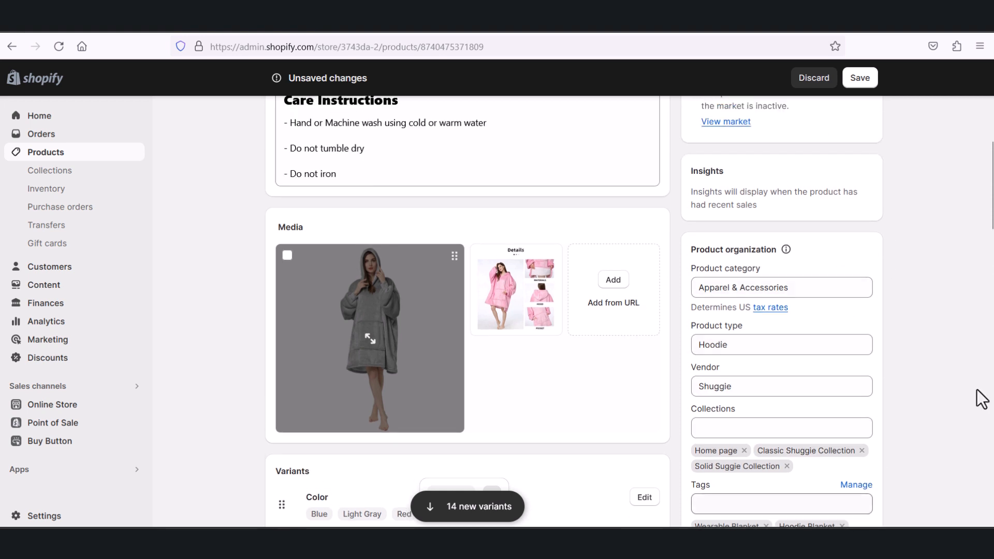
{"action": "scroll", "coordinate": [772, 376], "scroll_direction": "down", "scroll_amount": 1}
{"action": "scroll", "coordinate": [807, 414], "scroll_direction": "down", "scroll_amount": 3}
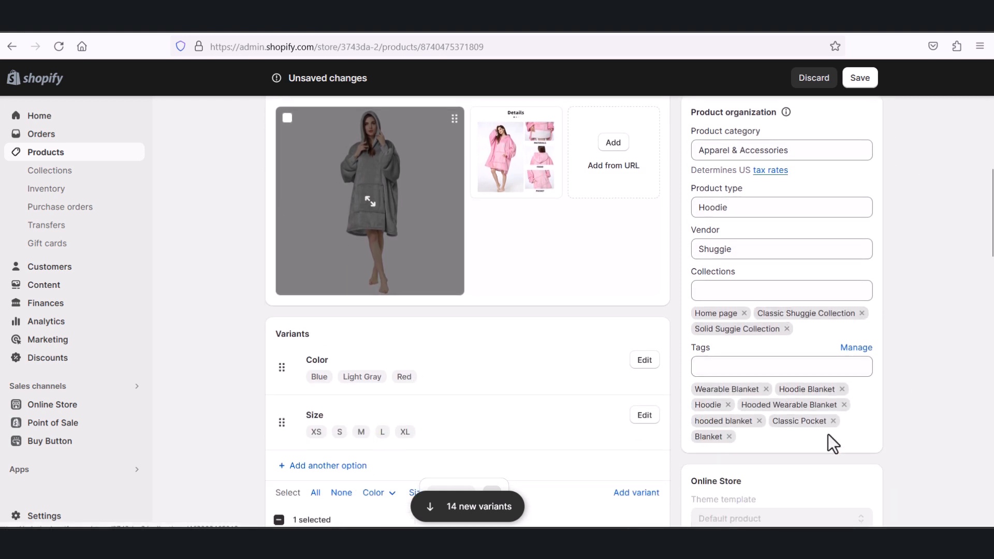
{"action": "scroll", "coordinate": [854, 415], "scroll_direction": "up", "scroll_amount": 2}
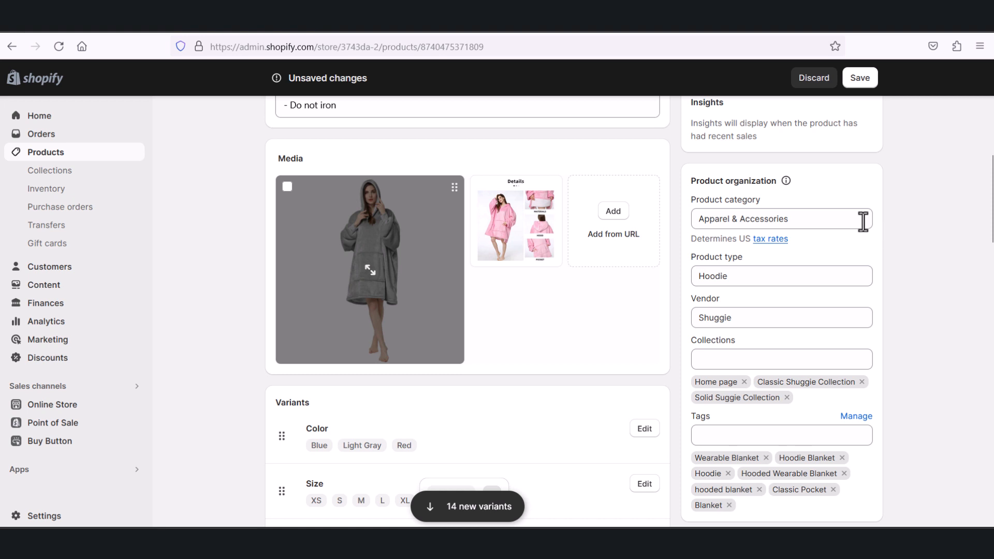
{"action": "left_click", "coordinate": [840, 221]}
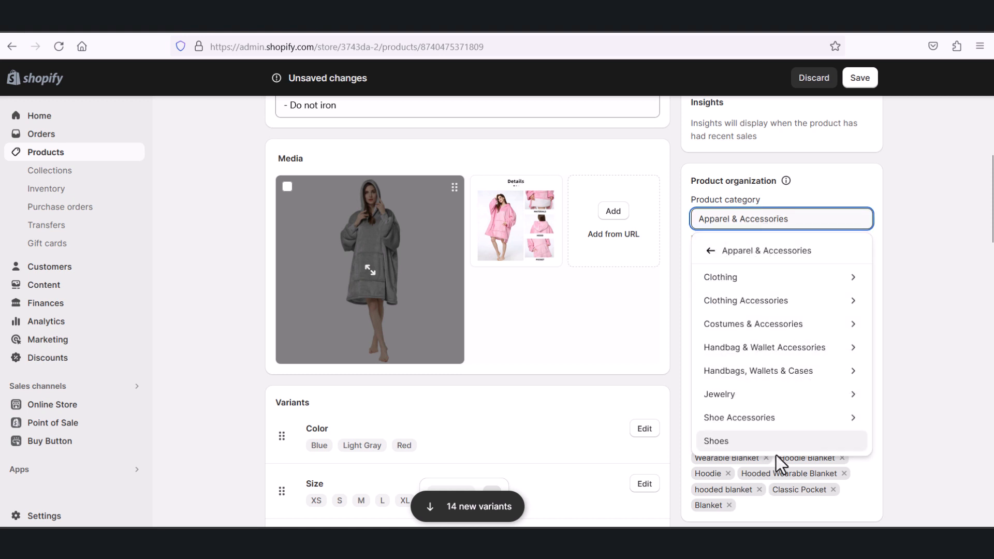
{"action": "left_click", "coordinate": [914, 390]}
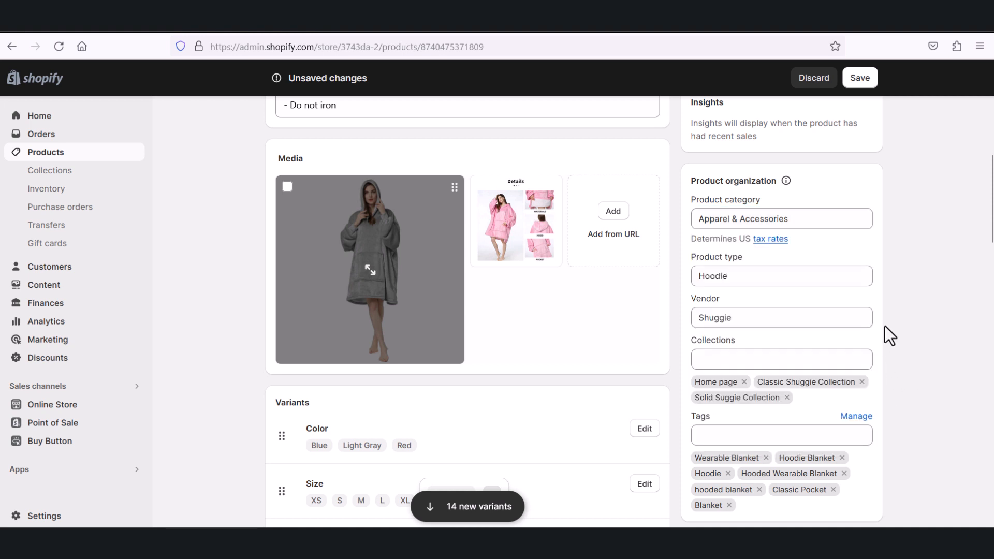
Step: Go back from the Apparel & Accessories subcategories to the full product category list and look through it
{"action": "left_click", "coordinate": [854, 222]}
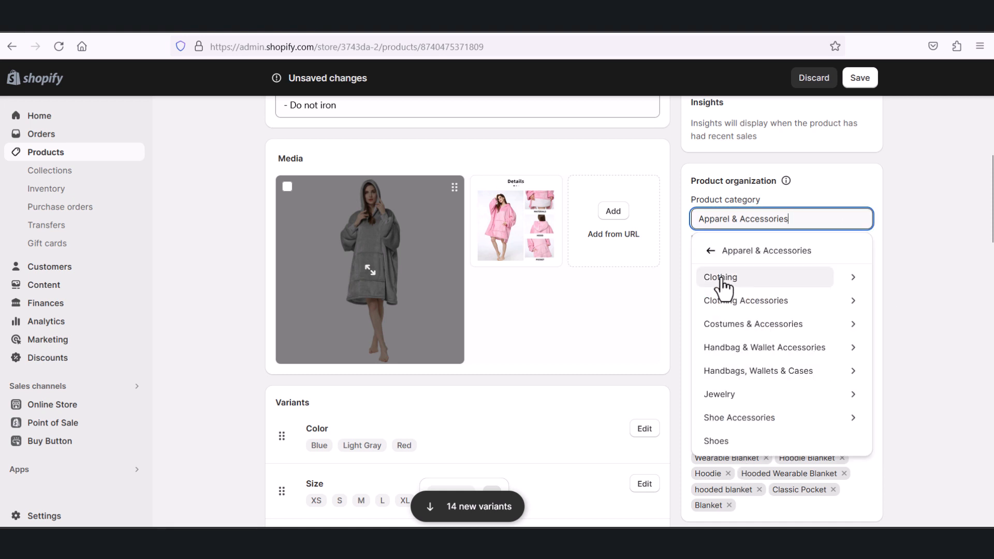
{"action": "left_click", "coordinate": [711, 252]}
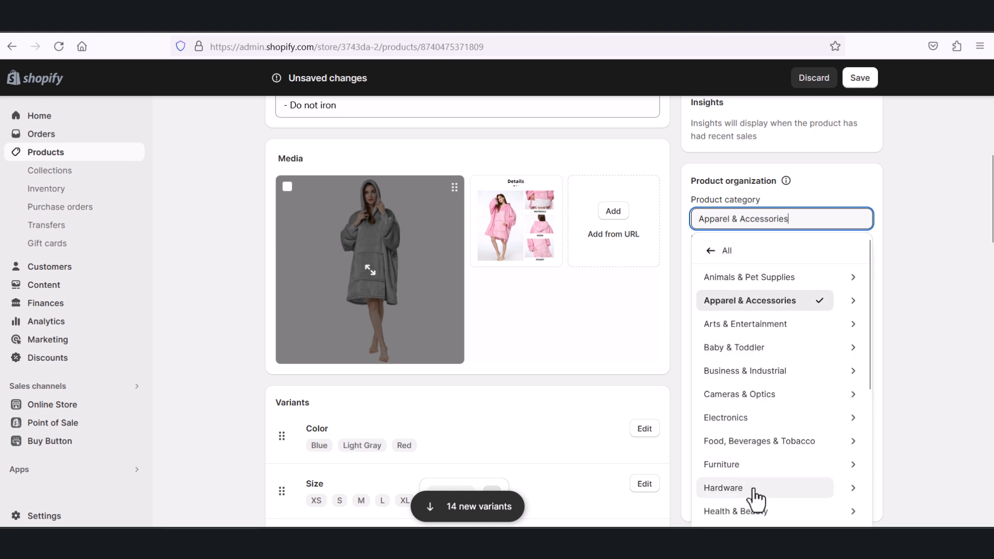
{"action": "left_click", "coordinate": [953, 381]}
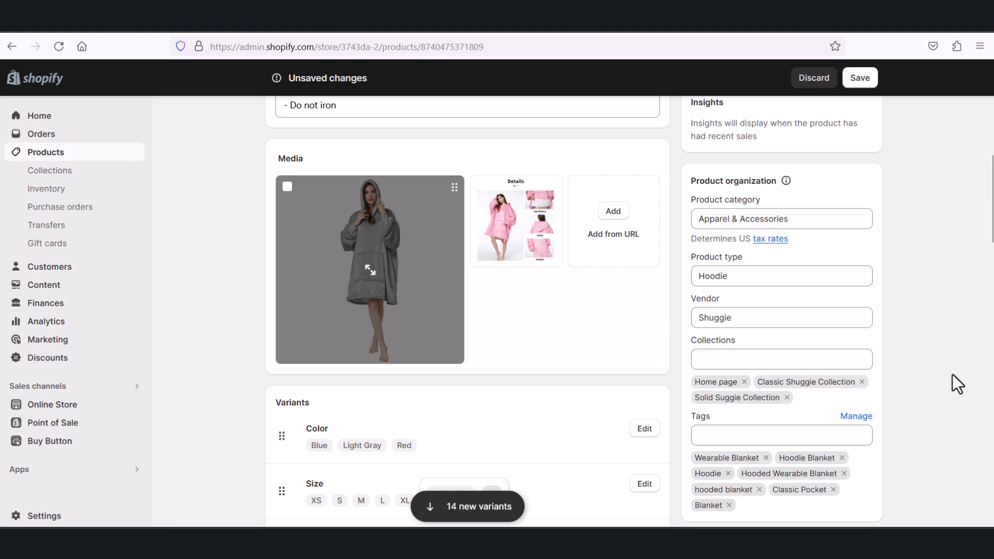
{"action": "left_click", "coordinate": [781, 218]}
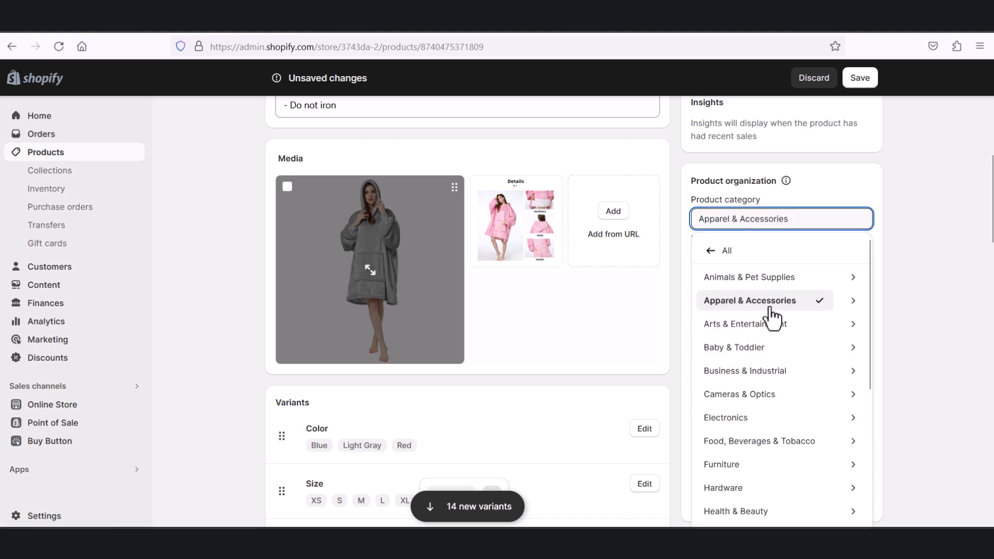
{"action": "left_click", "coordinate": [909, 311]}
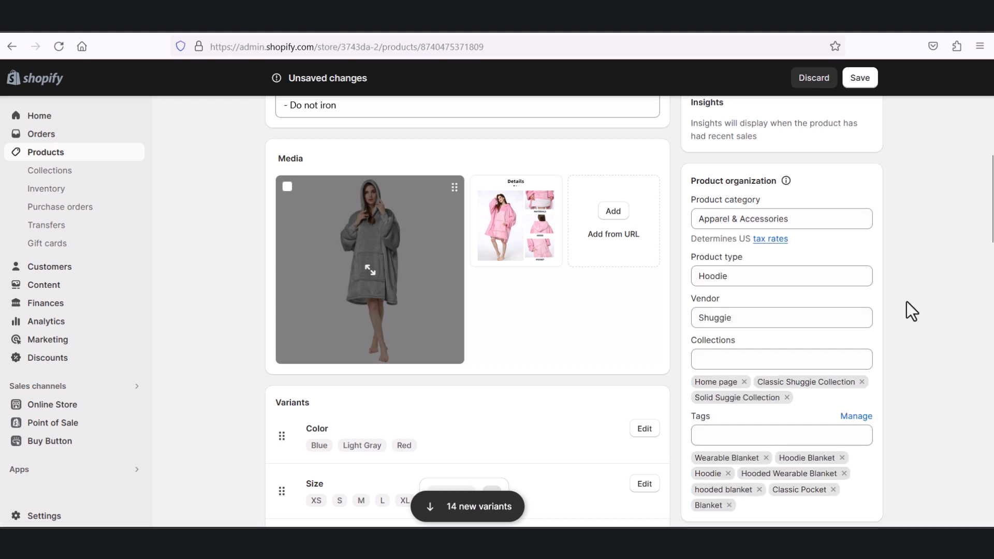
Step: Review the product type suggestions and compare them with the product category choices, leaving both fields as they are
{"action": "left_click", "coordinate": [729, 275]}
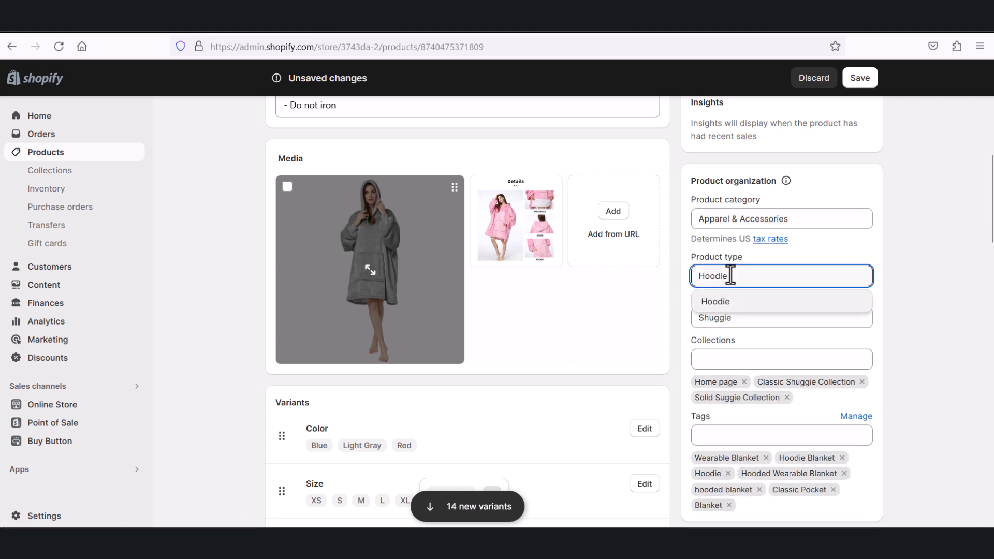
{"action": "left_click", "coordinate": [913, 254]}
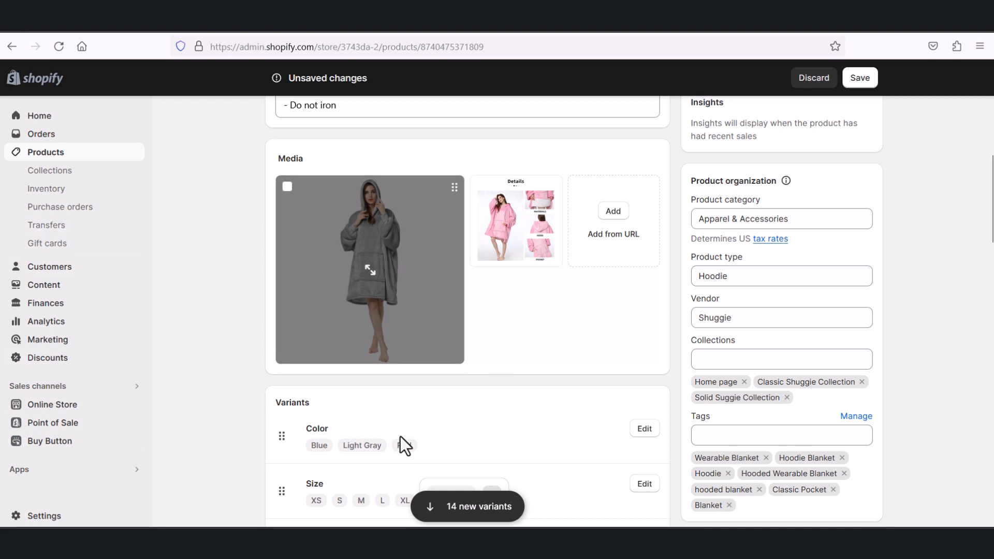
{"action": "left_click", "coordinate": [810, 223]}
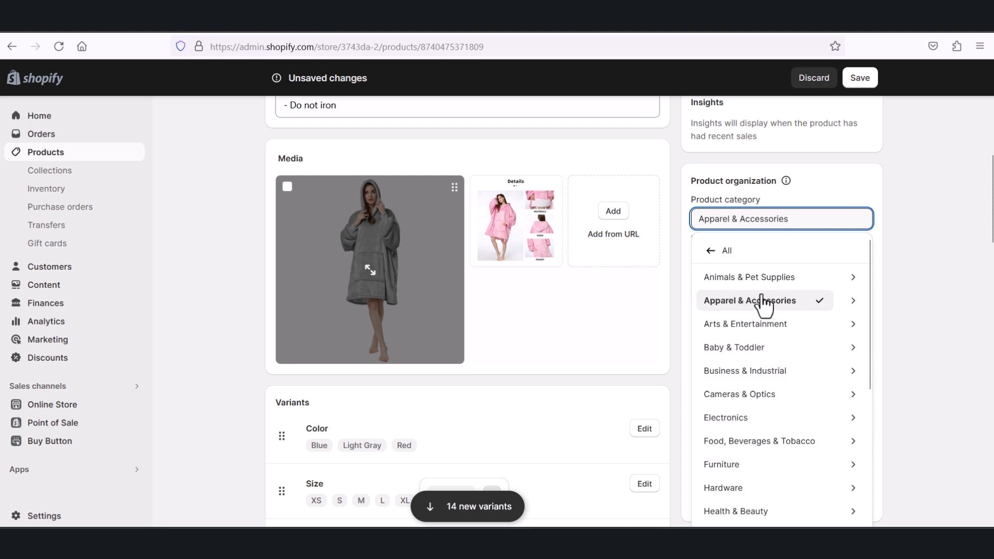
{"action": "left_click", "coordinate": [969, 261]}
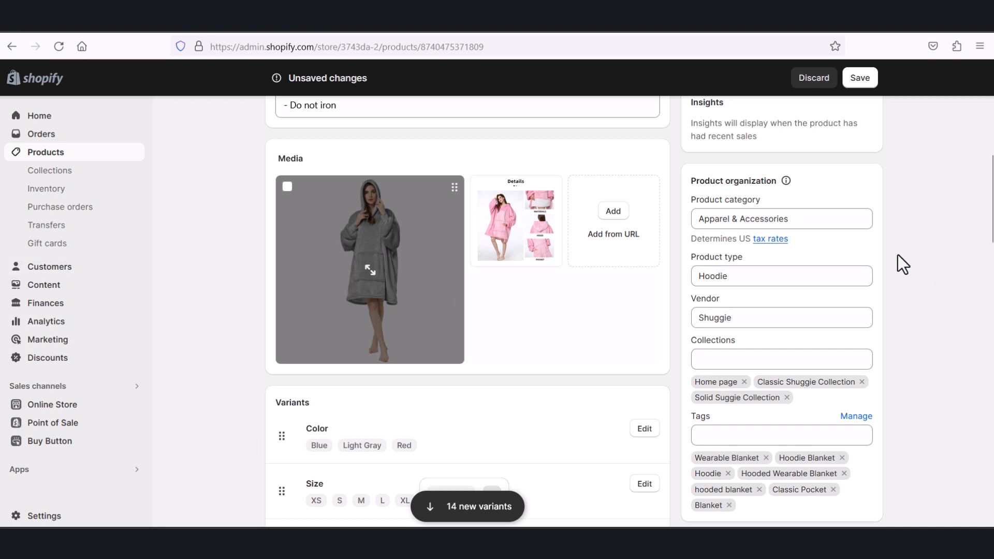
{"action": "left_click", "coordinate": [761, 279]}
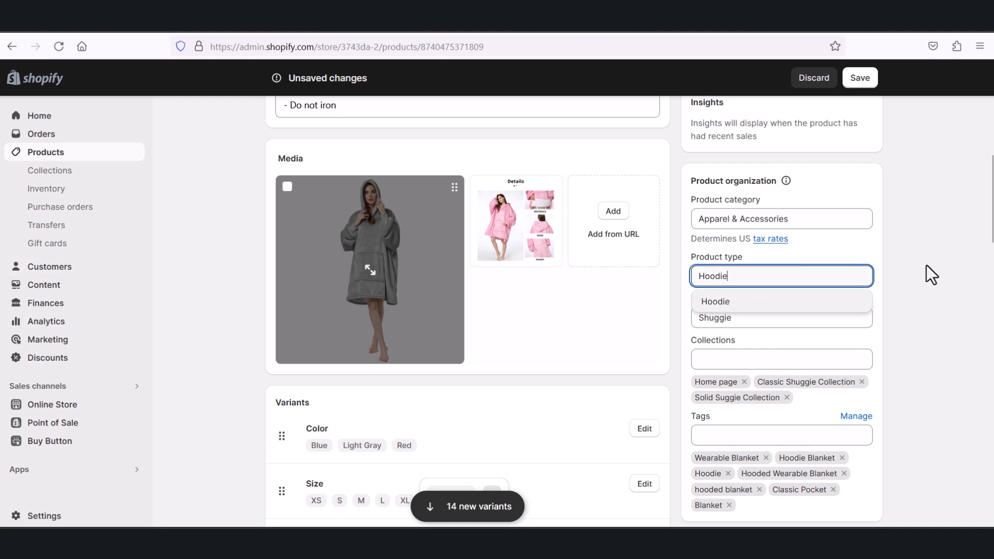
{"action": "left_click", "coordinate": [951, 275]}
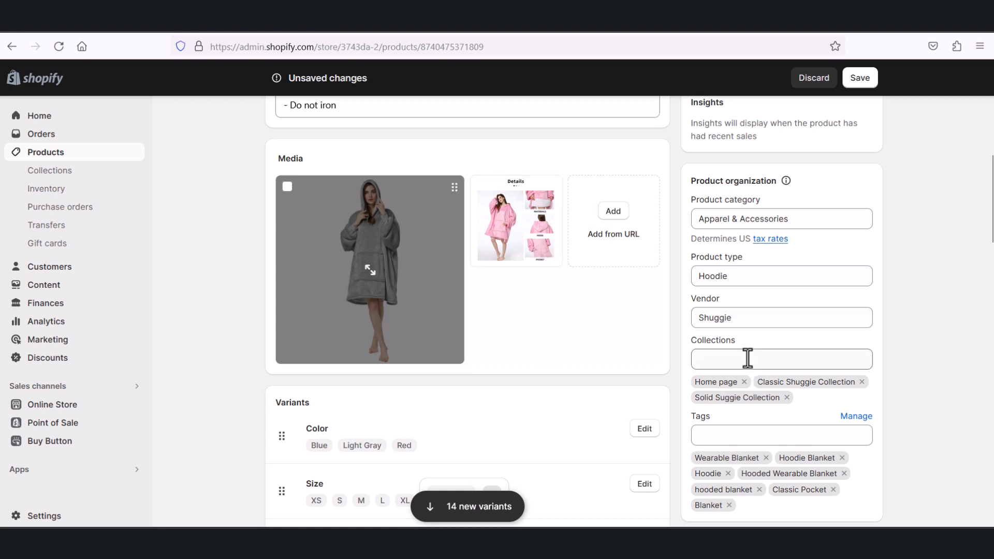
Step: Review the list of collections available for the product and which of them are ticked
{"action": "left_click", "coordinate": [770, 353]}
{"action": "left_click", "coordinate": [906, 362]}
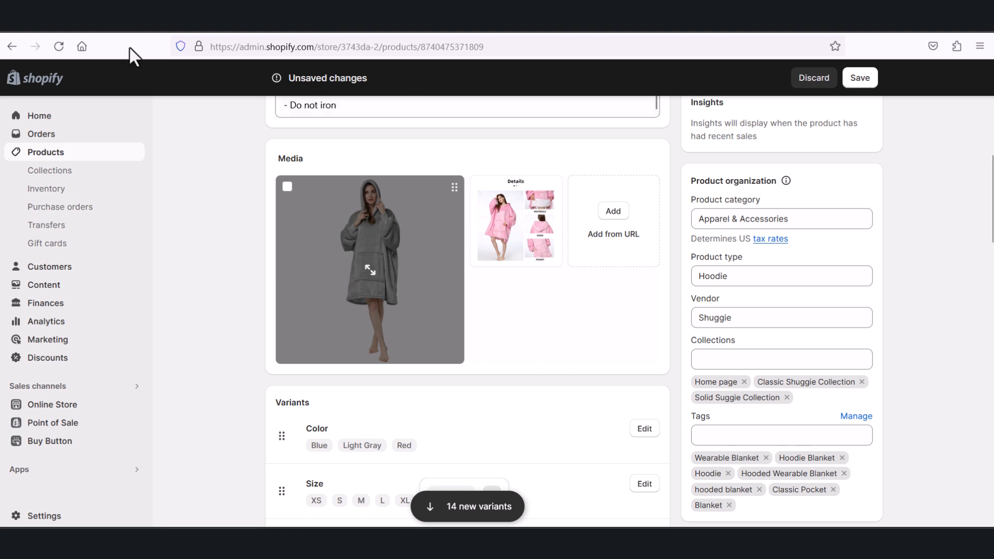
{"action": "left_click", "coordinate": [744, 355]}
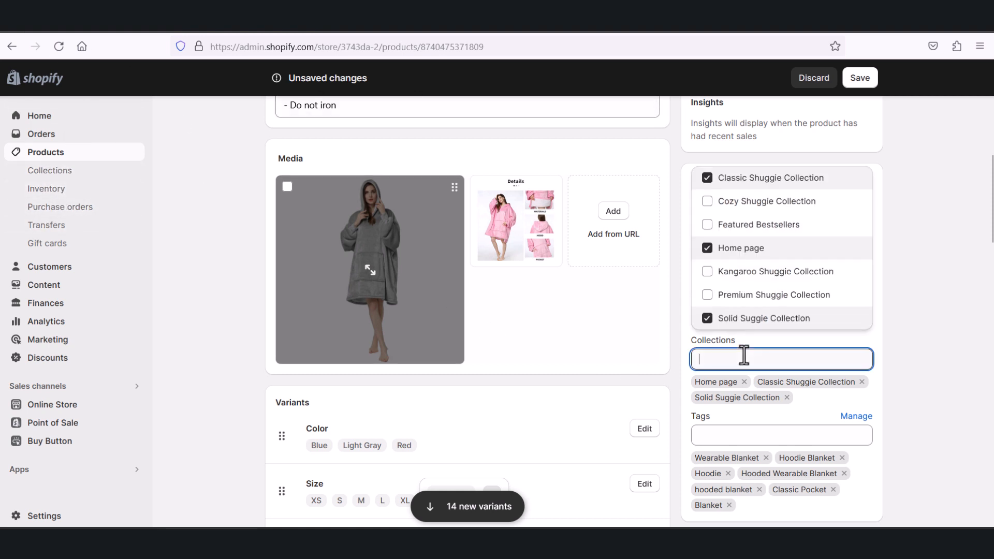
{"action": "left_click", "coordinate": [910, 313]}
{"action": "scroll", "coordinate": [496, 207], "scroll_direction": "down", "scroll_amount": 2}
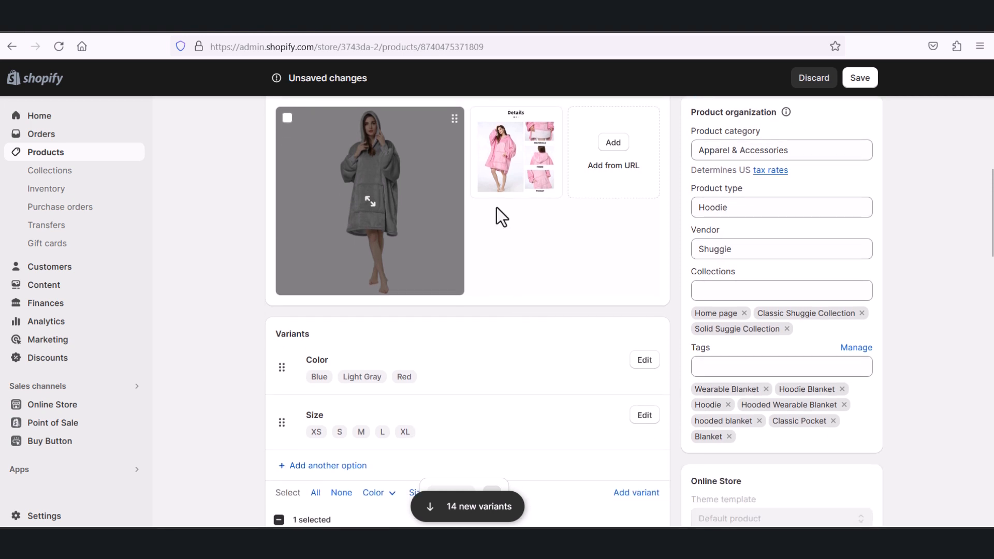
{"action": "left_click", "coordinate": [728, 294]}
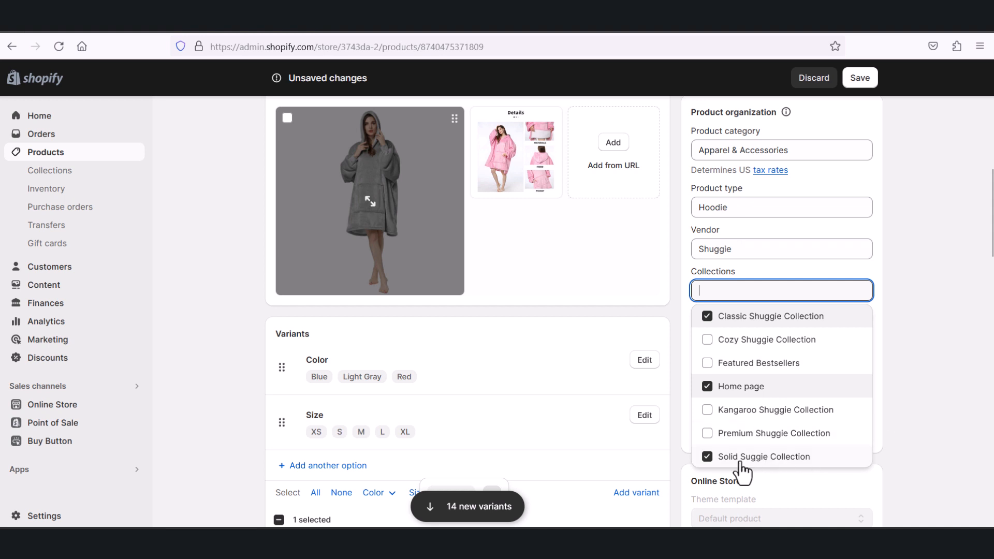
{"action": "left_click", "coordinate": [920, 437]}
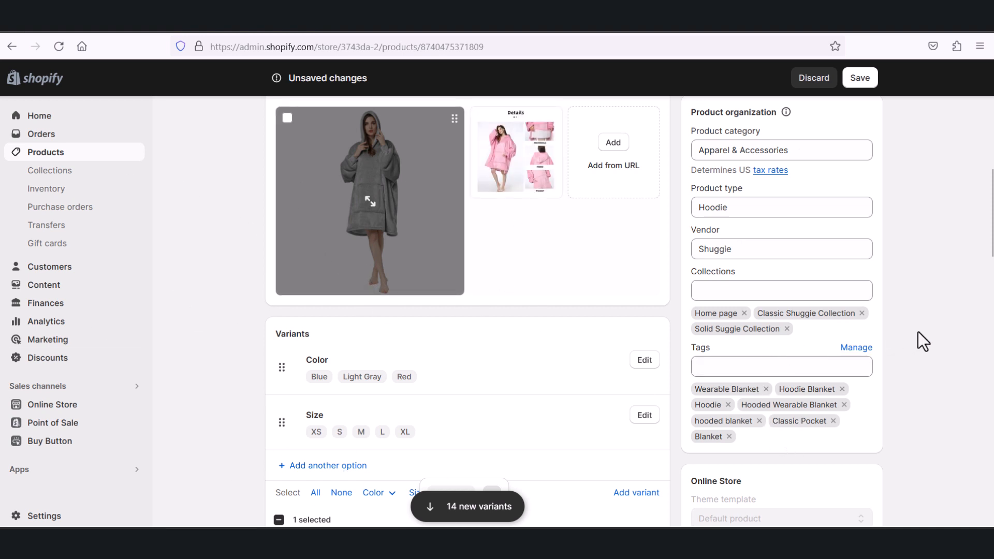
Step: Look over the product tags, preview the Shirt 1 product on the storefront, and return to the product editor
{"action": "scroll", "coordinate": [917, 332], "scroll_direction": "down", "scroll_amount": 2}
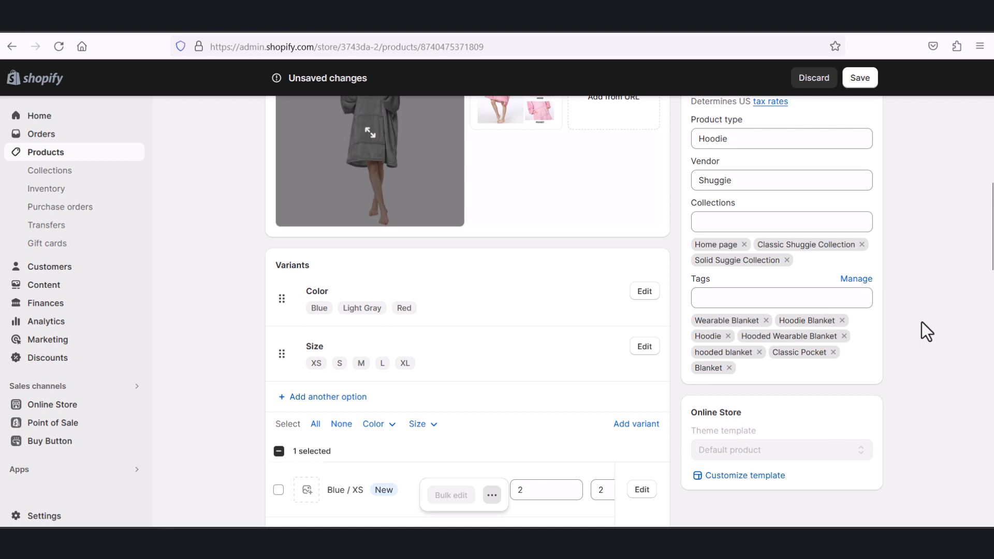
{"action": "scroll", "coordinate": [921, 322], "scroll_direction": "up", "scroll_amount": 10}
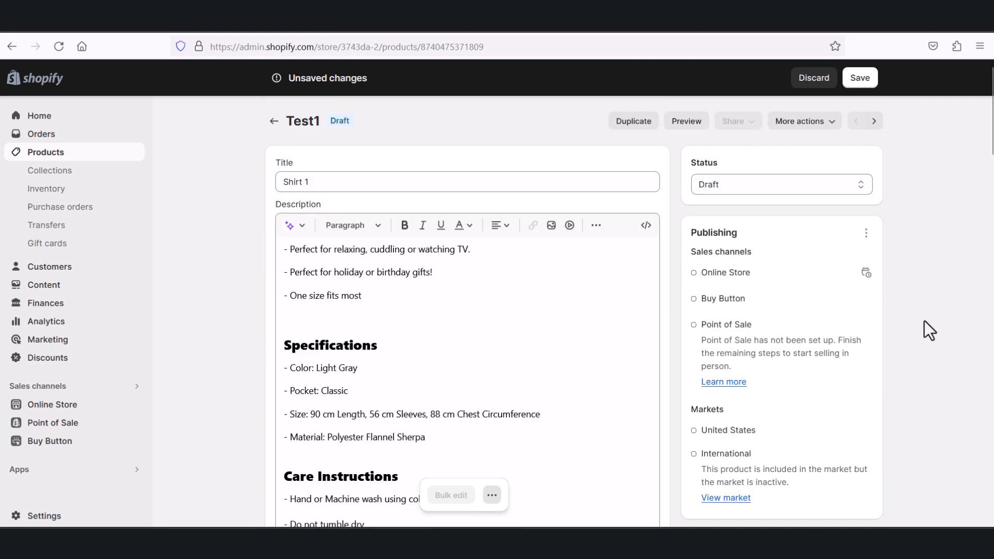
{"action": "left_click", "coordinate": [688, 125]}
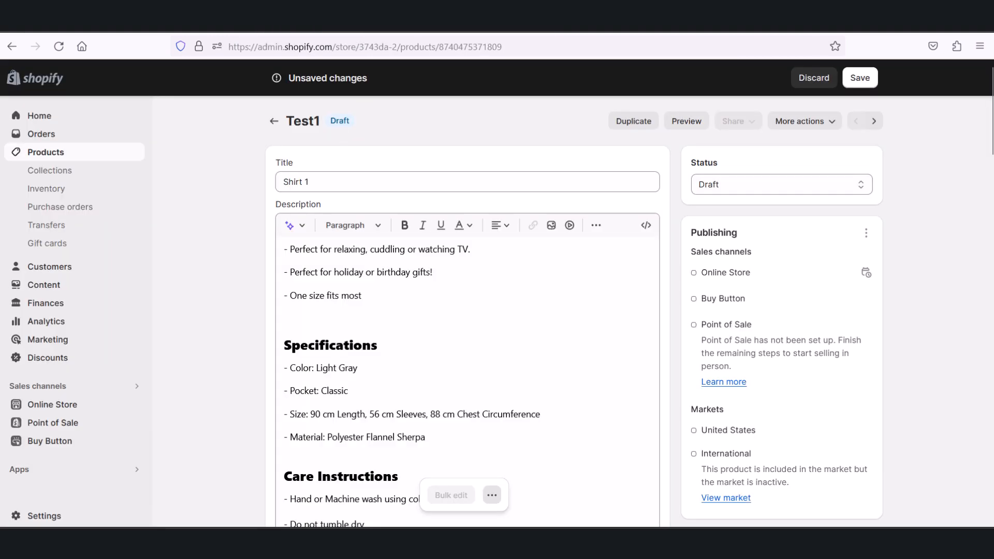
{"action": "left_click", "coordinate": [363, 19]}
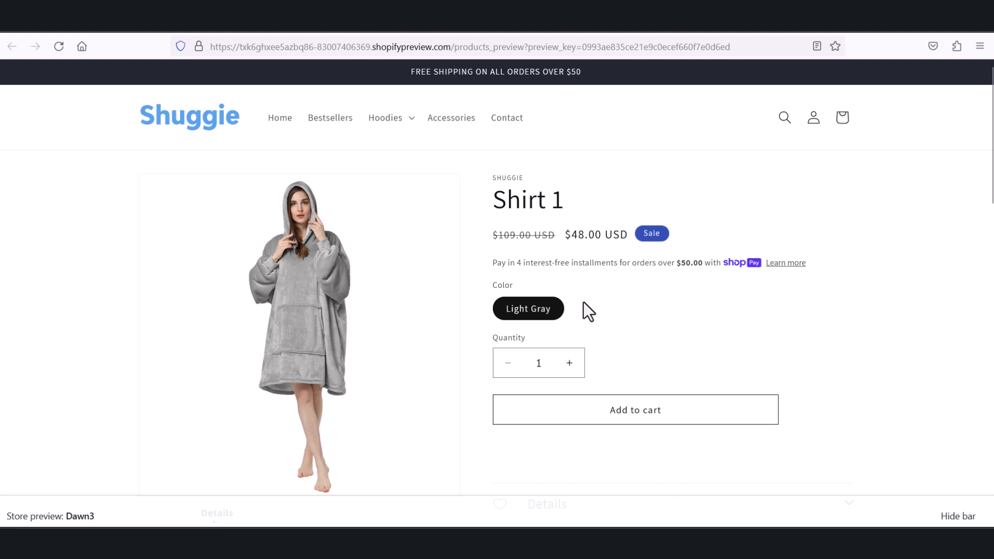
{"action": "left_click", "coordinate": [266, 22]}
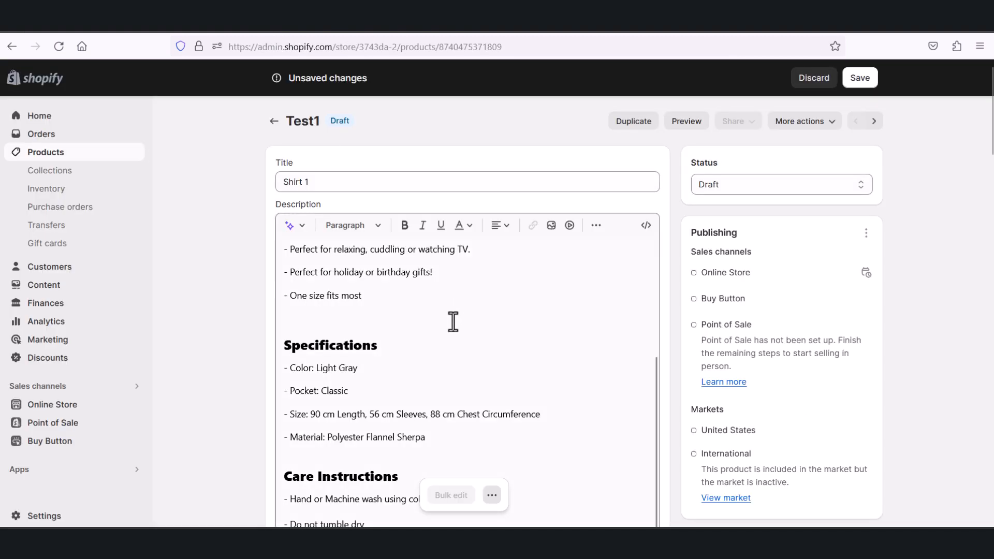
Step: Compare the color and size variants in the product editor with the options shown on the Shirt 1 storefront preview
{"action": "scroll", "coordinate": [453, 323], "scroll_direction": "down", "scroll_amount": 10}
{"action": "scroll", "coordinate": [458, 371], "scroll_direction": "down", "scroll_amount": 5}
{"action": "scroll", "coordinate": [417, 388], "scroll_direction": "up", "scroll_amount": 4}
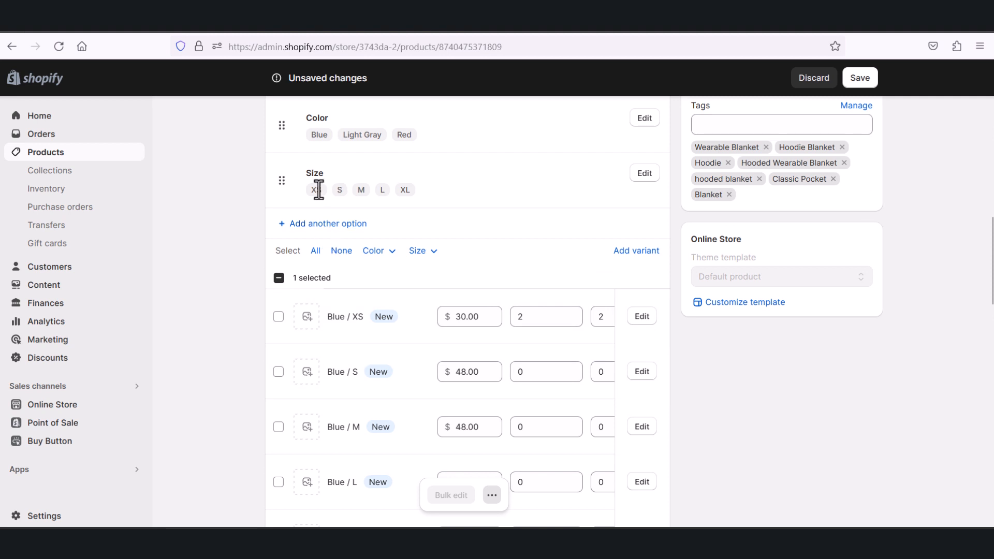
{"action": "scroll", "coordinate": [318, 188], "scroll_direction": "up", "scroll_amount": 1}
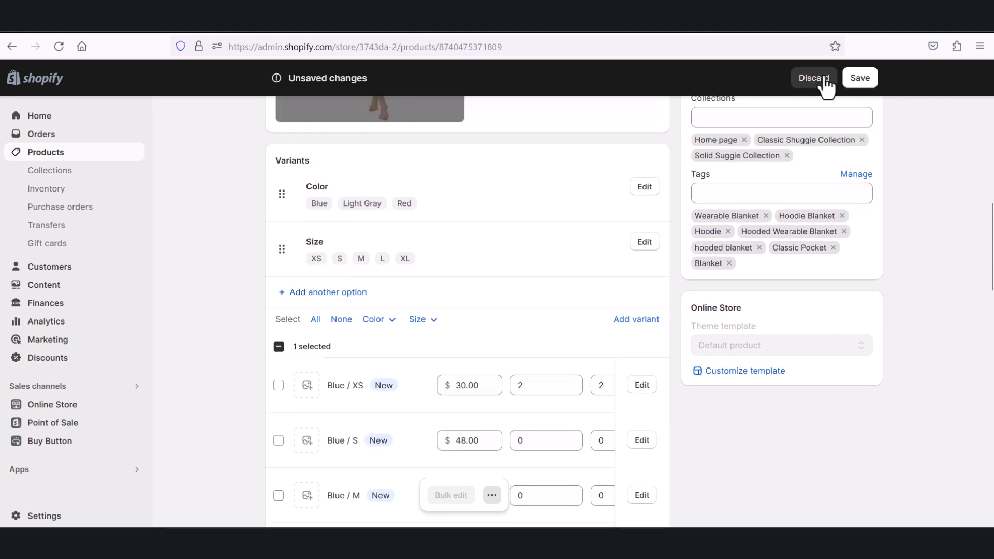
{"action": "left_click", "coordinate": [430, 14]}
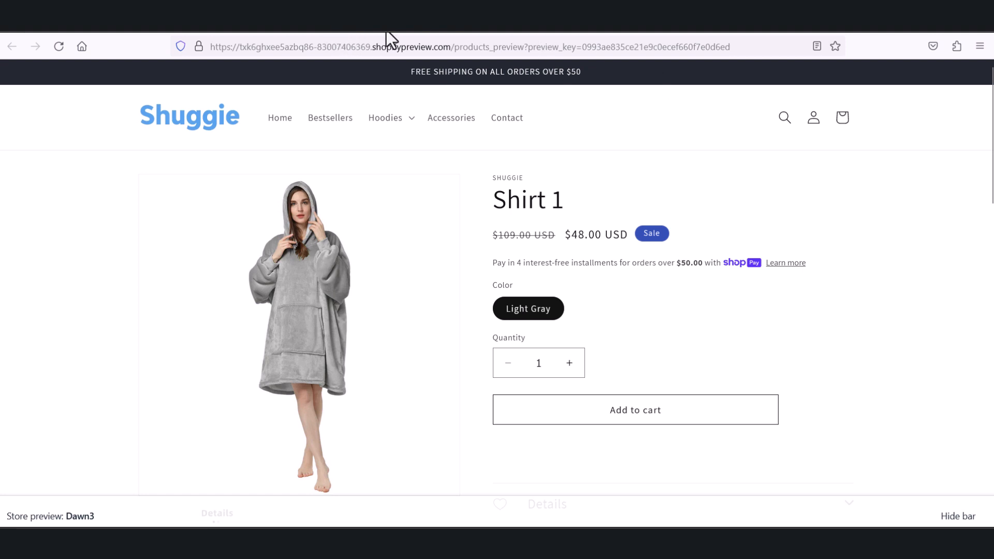
{"action": "left_click", "coordinate": [285, 23]}
Step: Return to the start of the product page and view the additional actions available for the product
{"action": "scroll", "coordinate": [740, 256], "scroll_direction": "up", "scroll_amount": 5}
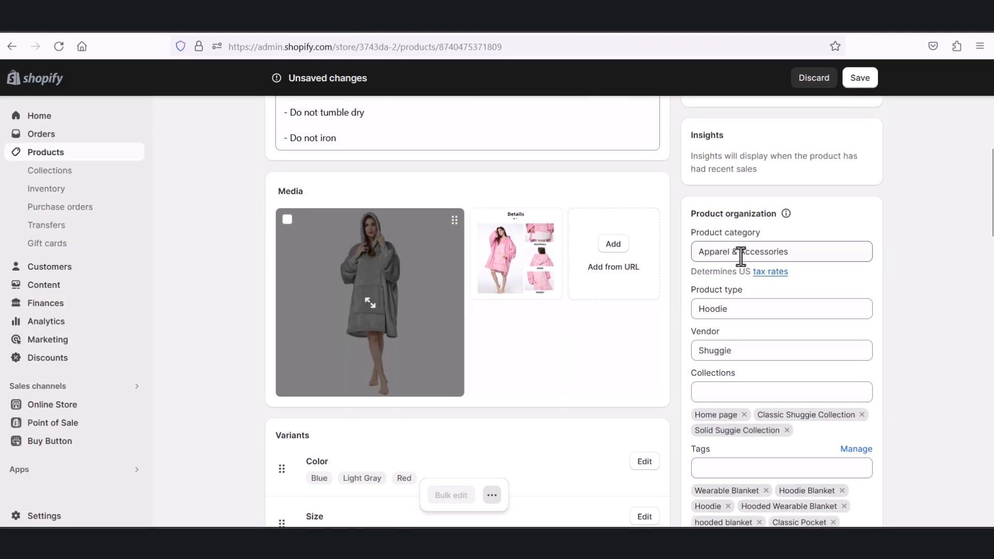
{"action": "scroll", "coordinate": [740, 256], "scroll_direction": "up", "scroll_amount": 5}
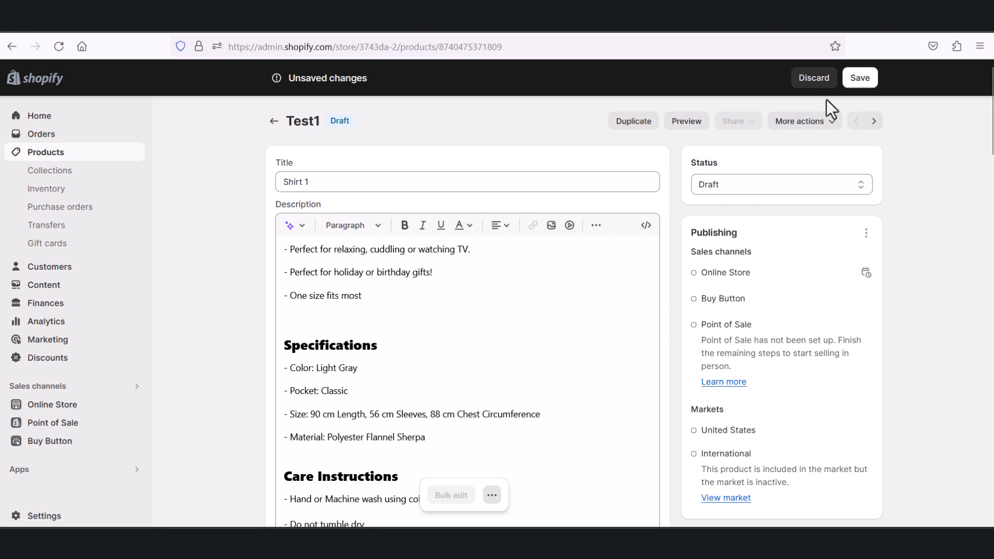
{"action": "left_click", "coordinate": [814, 122]}
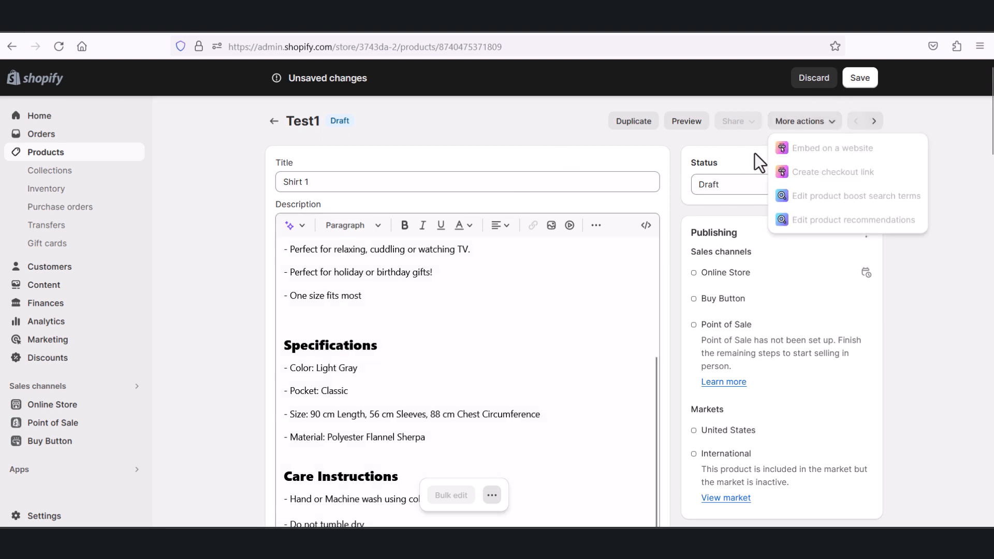
Step: Recheck the product's additional actions, close them, and save the pending changes to the Shirt 1 product
{"action": "left_click", "coordinate": [742, 109]}
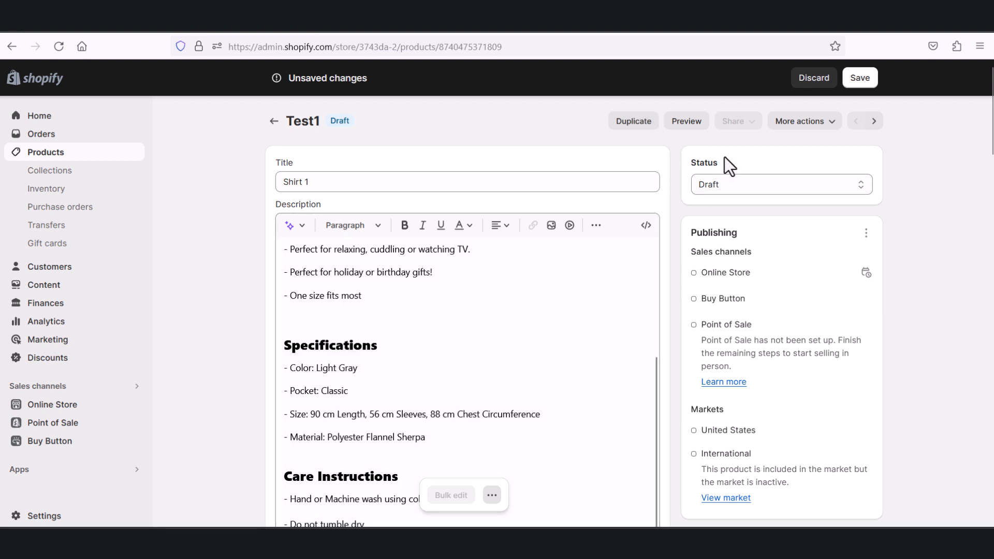
{"action": "left_click", "coordinate": [823, 136]}
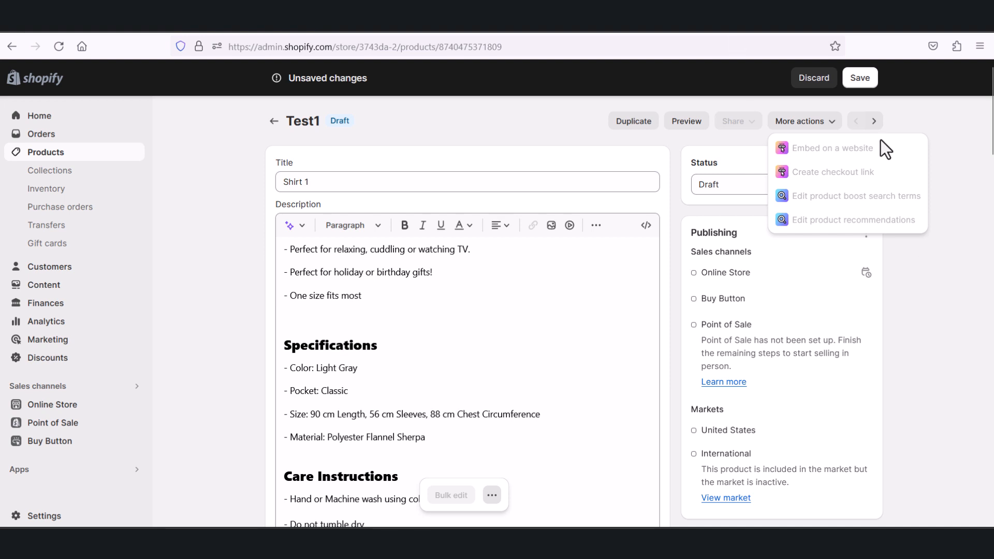
{"action": "left_click", "coordinate": [905, 108]}
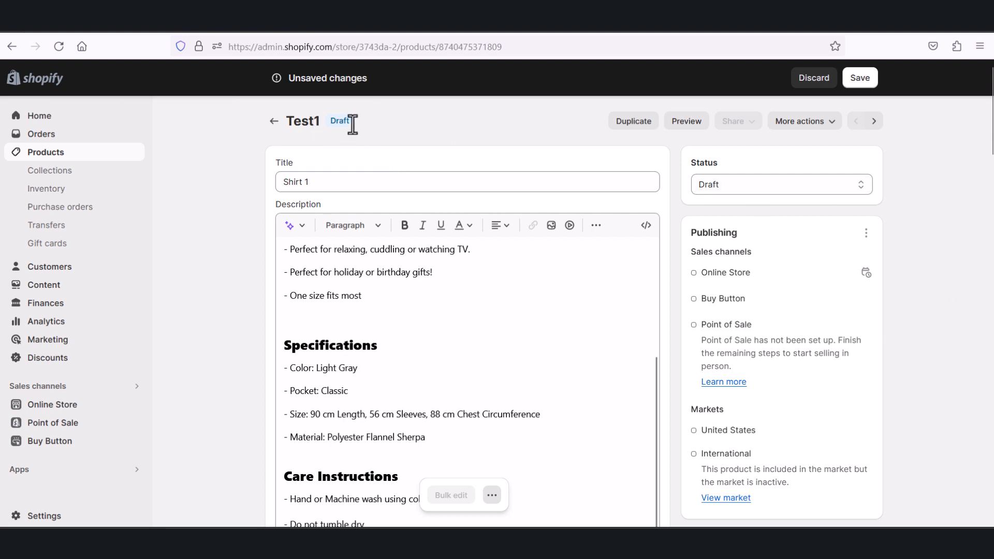
{"action": "left_click", "coordinate": [862, 85]}
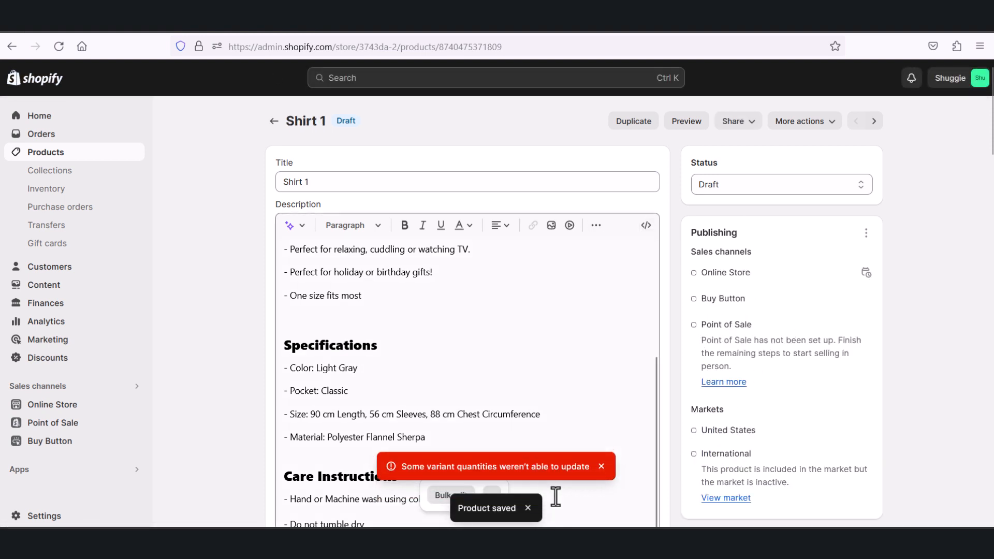
{"action": "left_click", "coordinate": [527, 508]}
Step: Look over the saved Shirt 1 product page, including its description, media and variants, and return to the products list
{"action": "scroll", "coordinate": [572, 421], "scroll_direction": "down", "scroll_amount": 15}
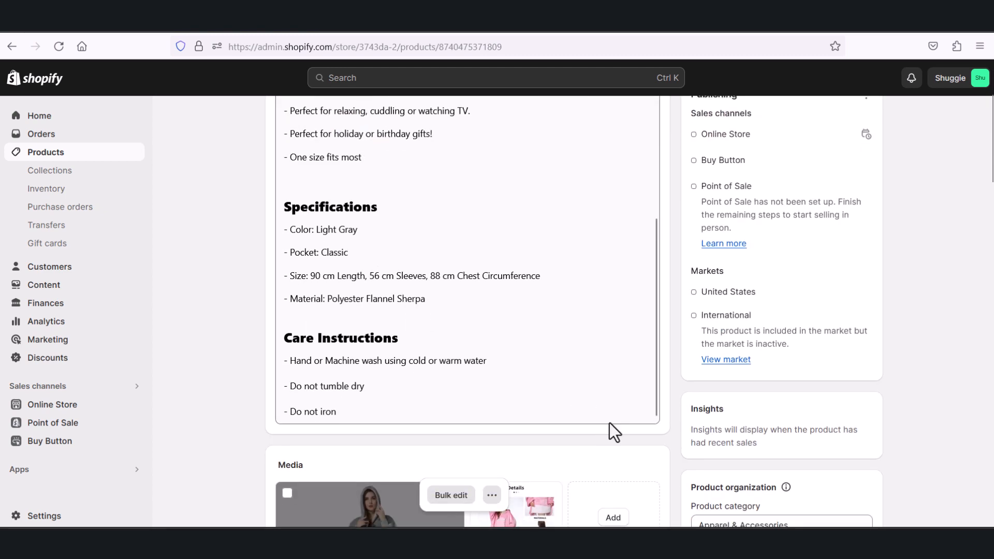
{"action": "scroll", "coordinate": [683, 397], "scroll_direction": "down", "scroll_amount": 10}
{"action": "scroll", "coordinate": [684, 399], "scroll_direction": "up", "scroll_amount": 18}
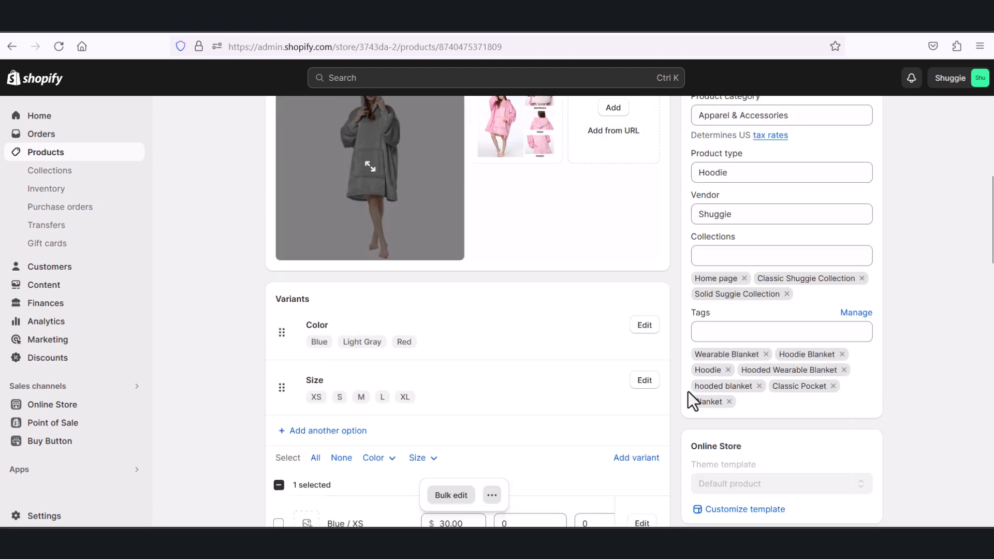
{"action": "scroll", "coordinate": [685, 395], "scroll_direction": "down", "scroll_amount": 3}
{"action": "scroll", "coordinate": [684, 396], "scroll_direction": "up", "scroll_amount": 15}
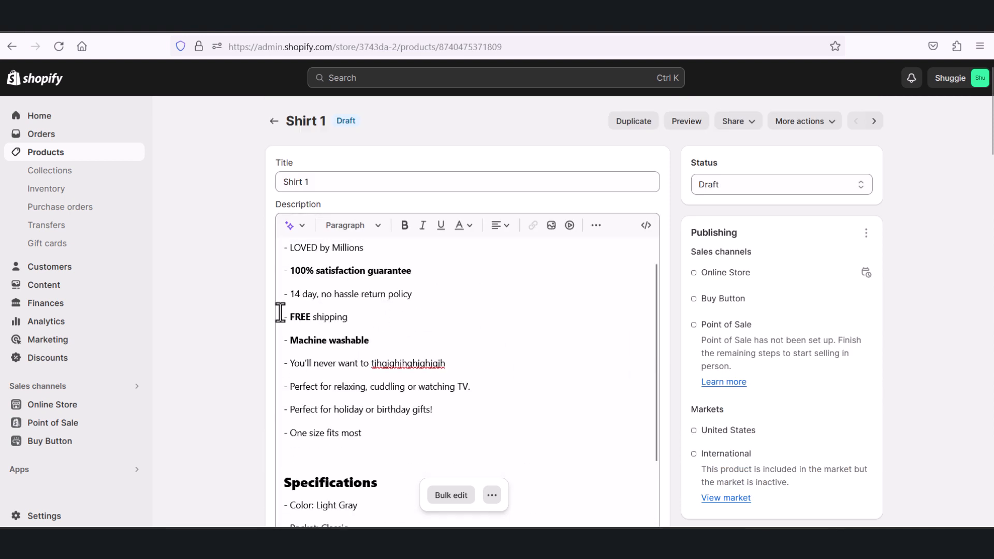
{"action": "left_click", "coordinate": [276, 123]}
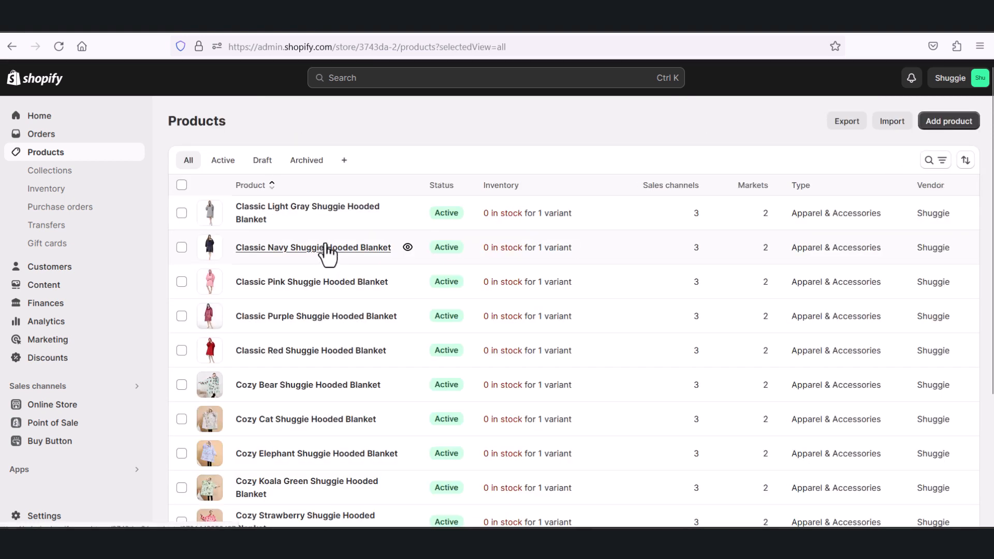
Step: Preview Shirt 1 on the storefront from the products list, compare it with the earlier preview, and return to the list
{"action": "scroll", "coordinate": [333, 285], "scroll_direction": "down", "scroll_amount": 4}
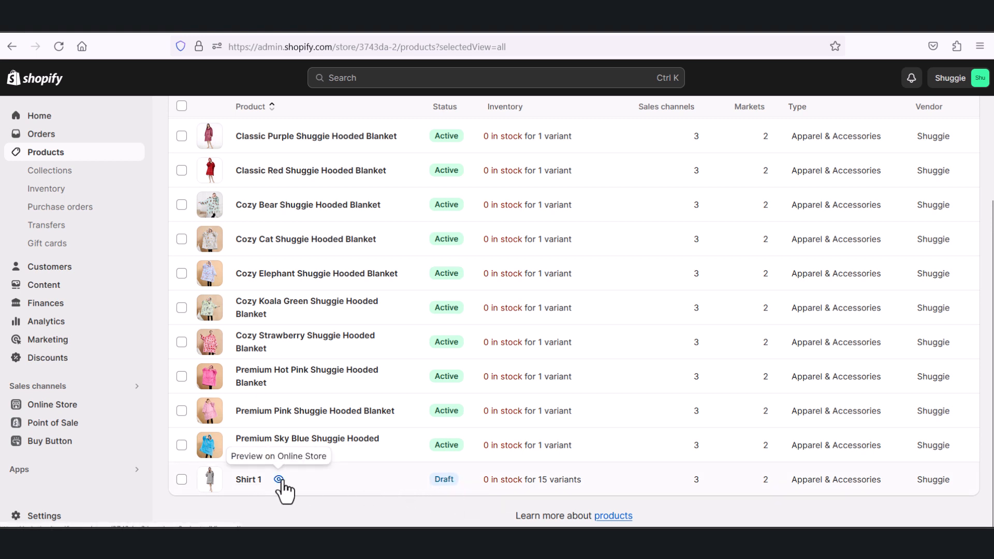
{"action": "left_click", "coordinate": [280, 480]}
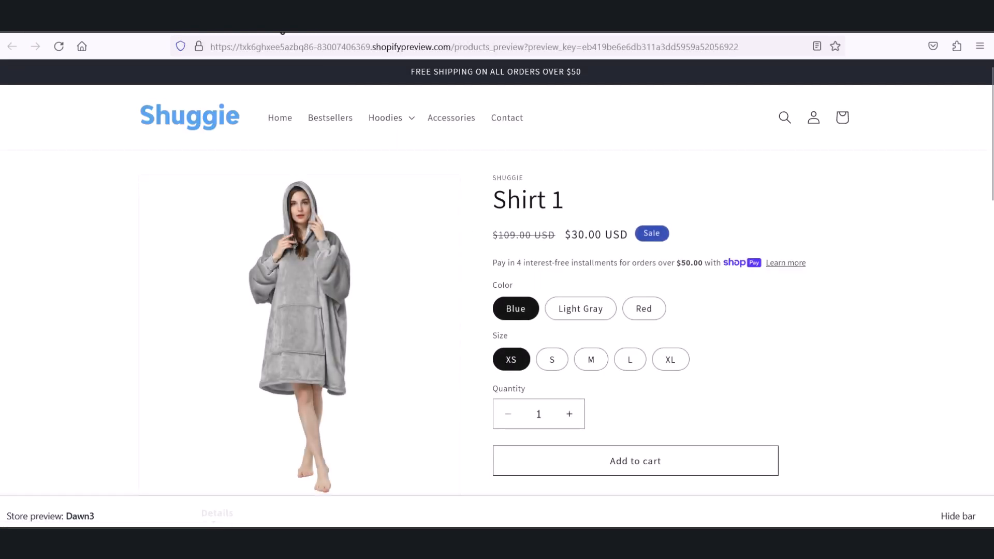
{"action": "left_click", "coordinate": [542, 14]}
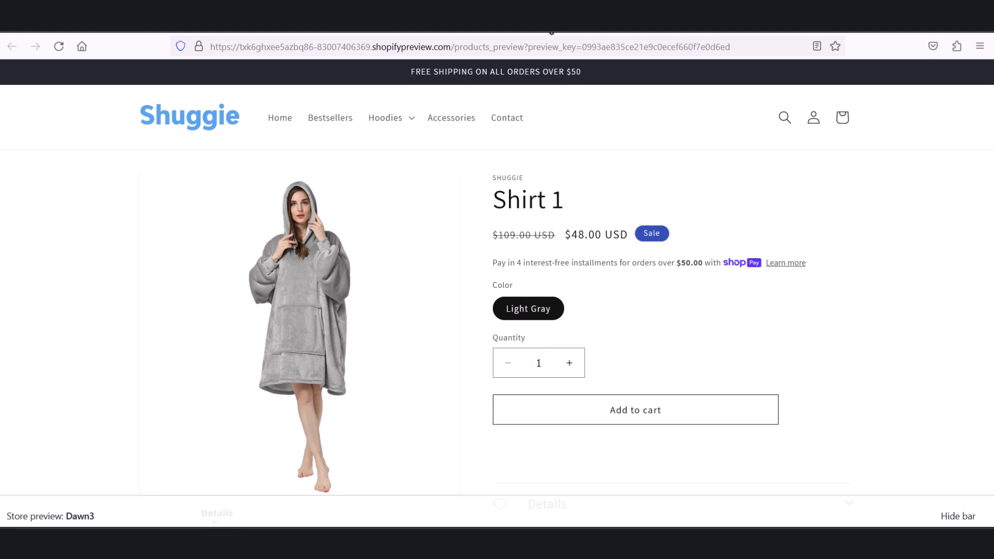
{"action": "left_click", "coordinate": [596, 30]}
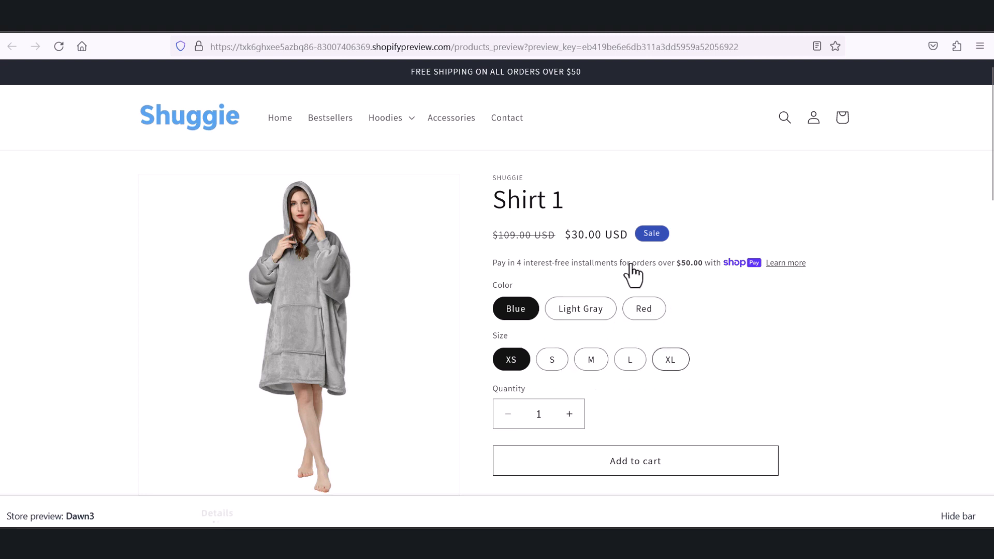
{"action": "left_click", "coordinate": [456, 24]}
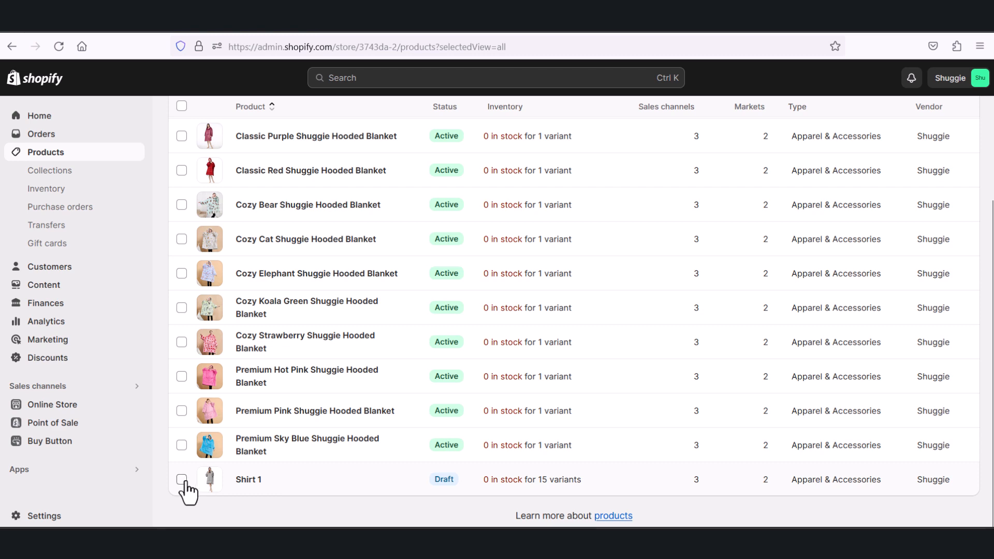
{"action": "left_click", "coordinate": [278, 479]}
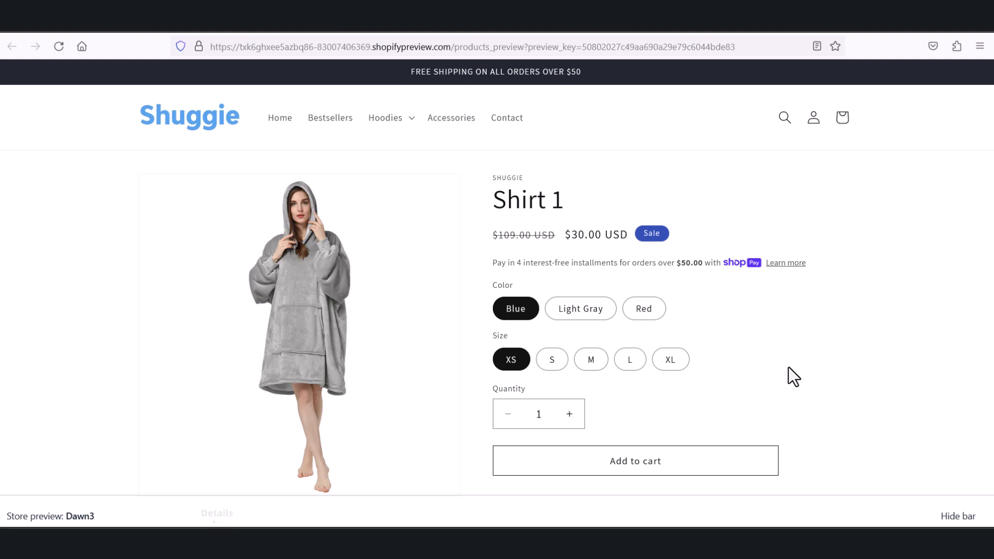
{"action": "left_click", "coordinate": [446, 26]}
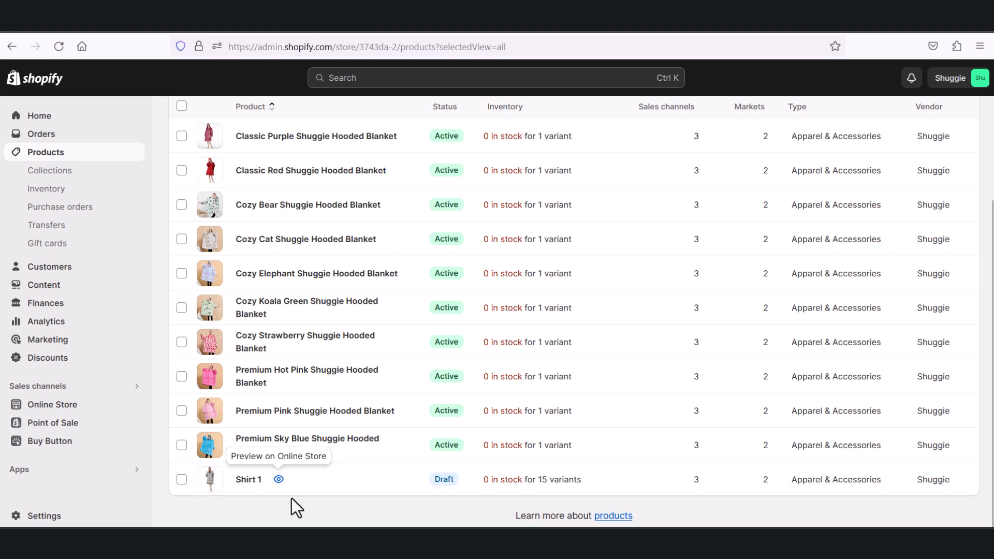
Step: Select Shirt 1, Cozy Strawberry and Premium Hot Pink to examine the available bulk actions, and clear the selection
{"action": "left_click", "coordinate": [181, 479]}
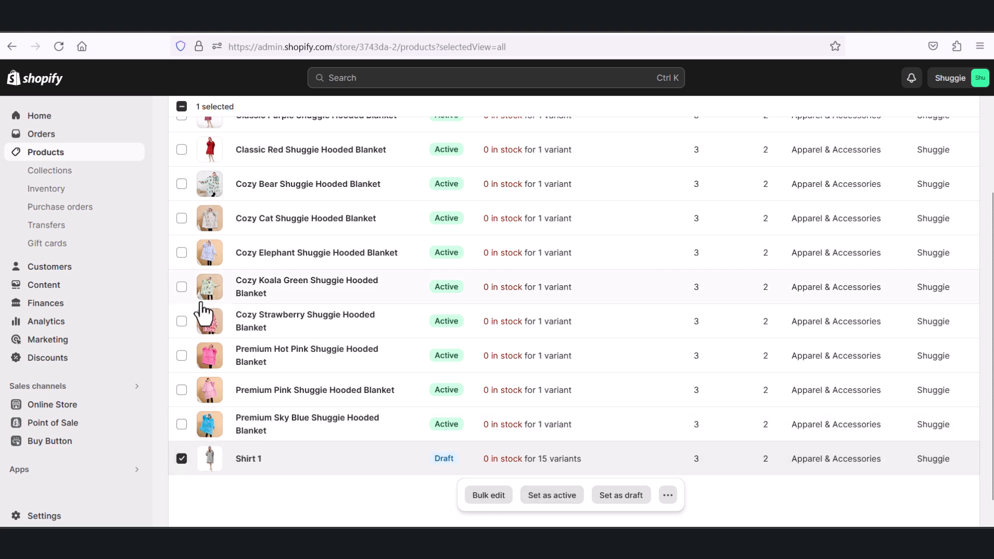
{"action": "left_click", "coordinate": [181, 321]}
{"action": "left_click", "coordinate": [181, 355]}
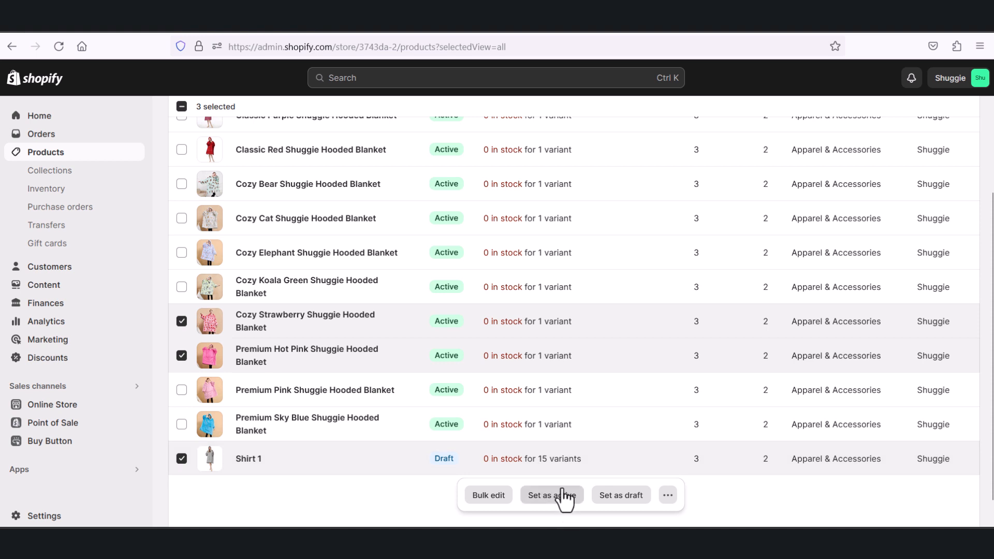
{"action": "left_click", "coordinate": [181, 355]}
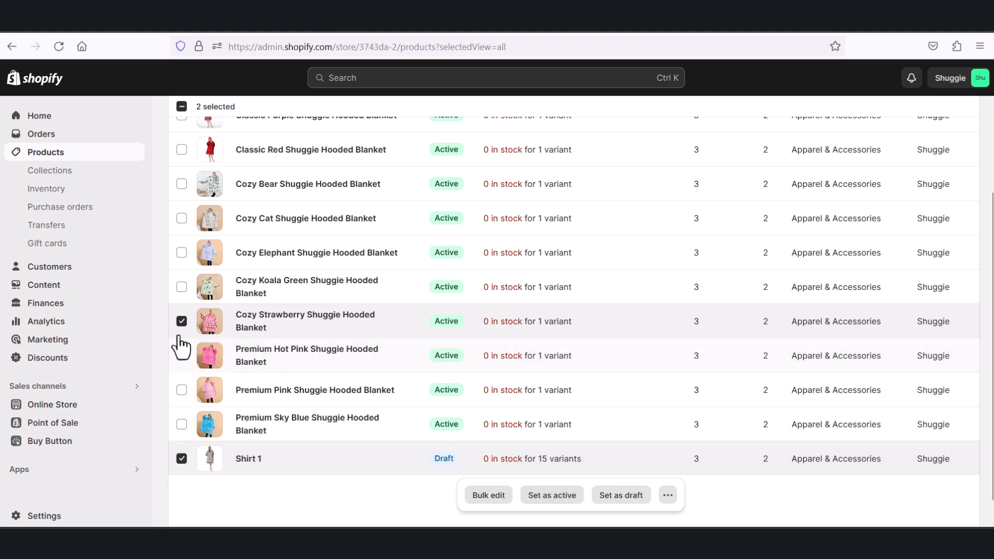
{"action": "left_click", "coordinate": [182, 322]}
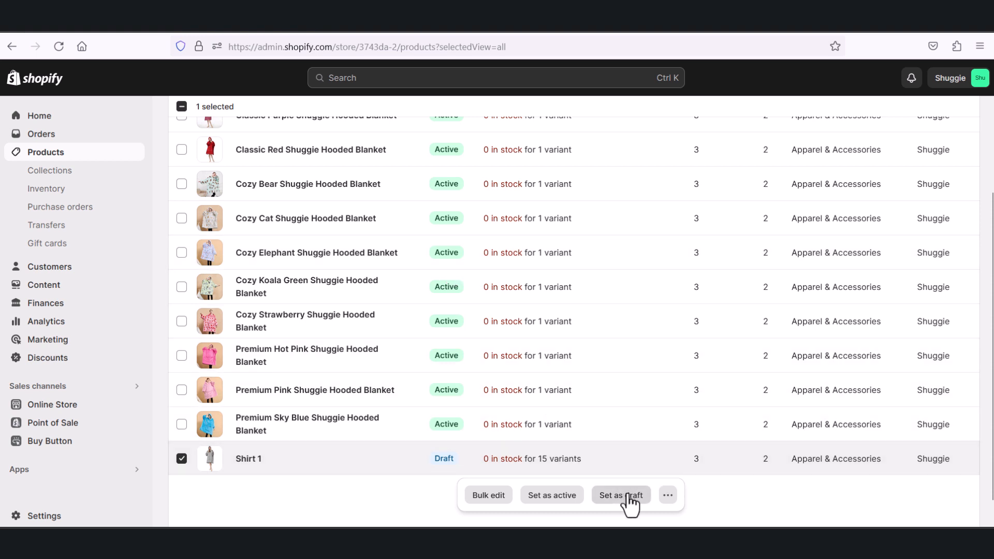
{"action": "left_click", "coordinate": [668, 494]}
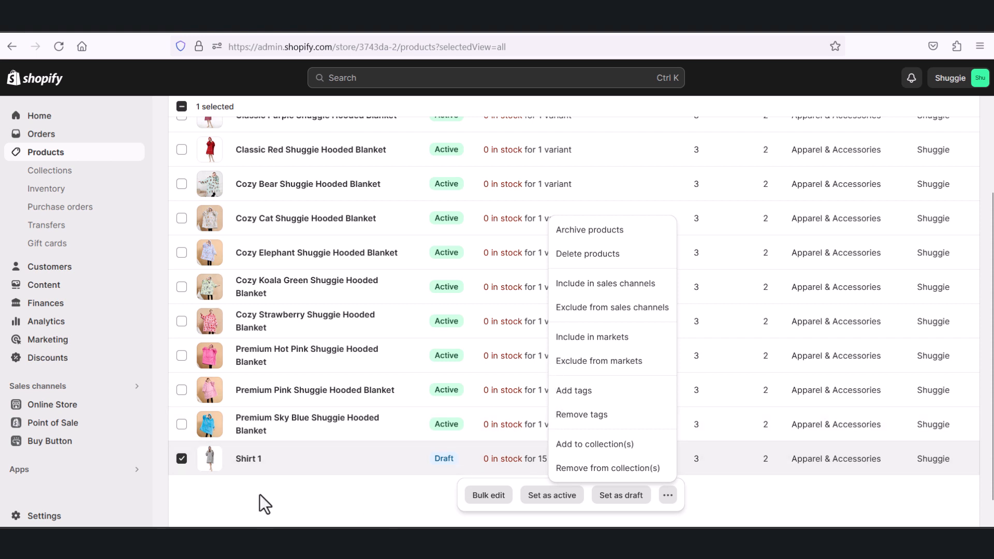
{"action": "left_click", "coordinate": [182, 464]}
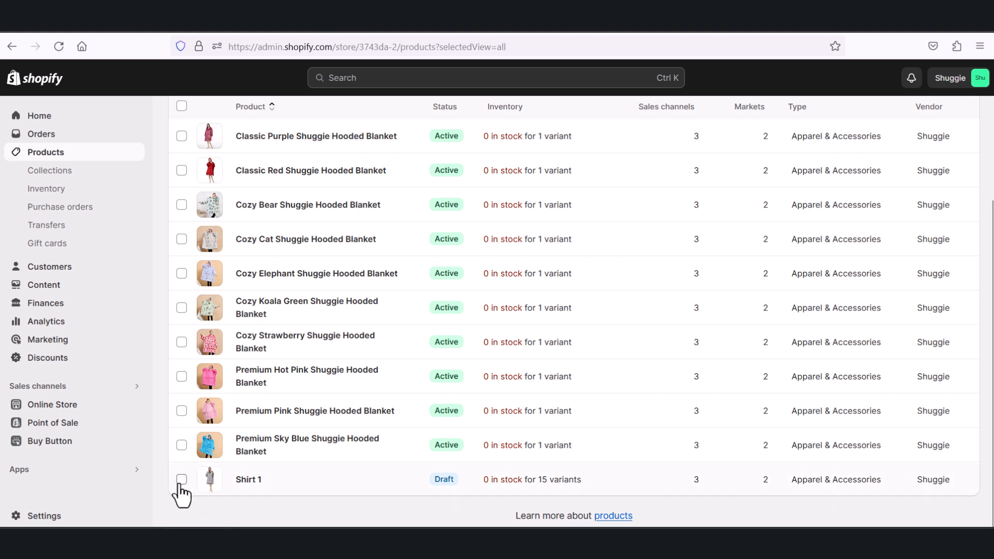
Step: Set the status of Shirt 1 to active from the products list and confirm the change
{"action": "left_click", "coordinate": [181, 479]}
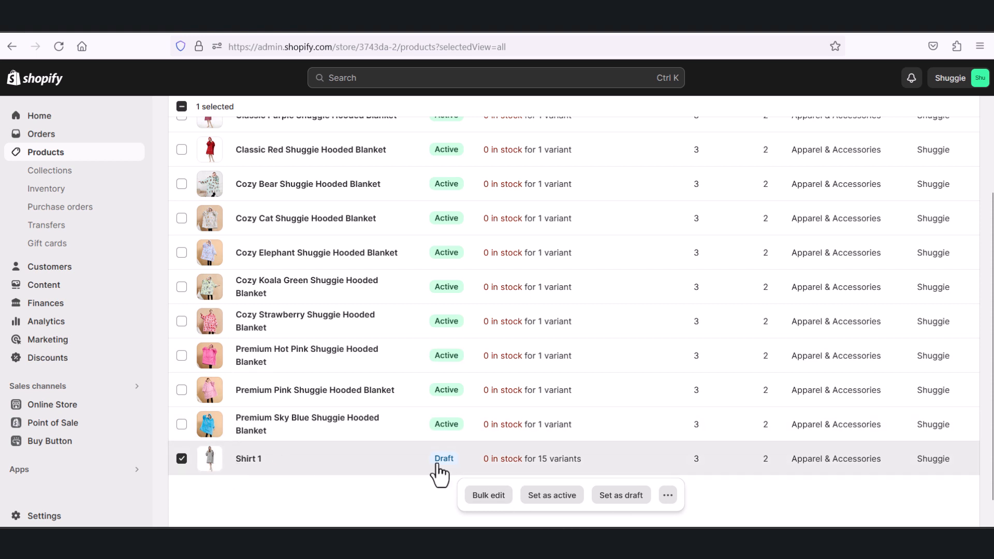
{"action": "left_click", "coordinate": [564, 499]}
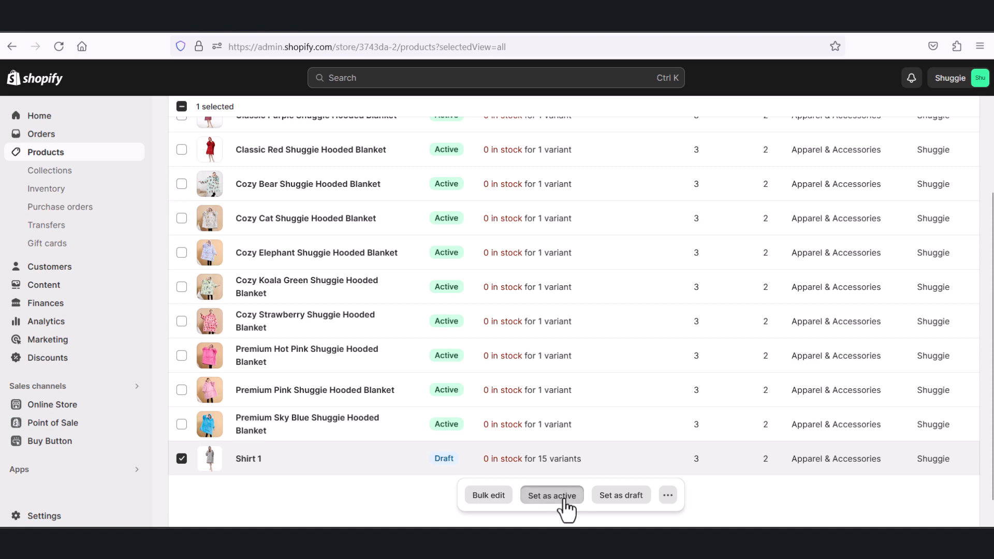
{"action": "left_click", "coordinate": [664, 334]}
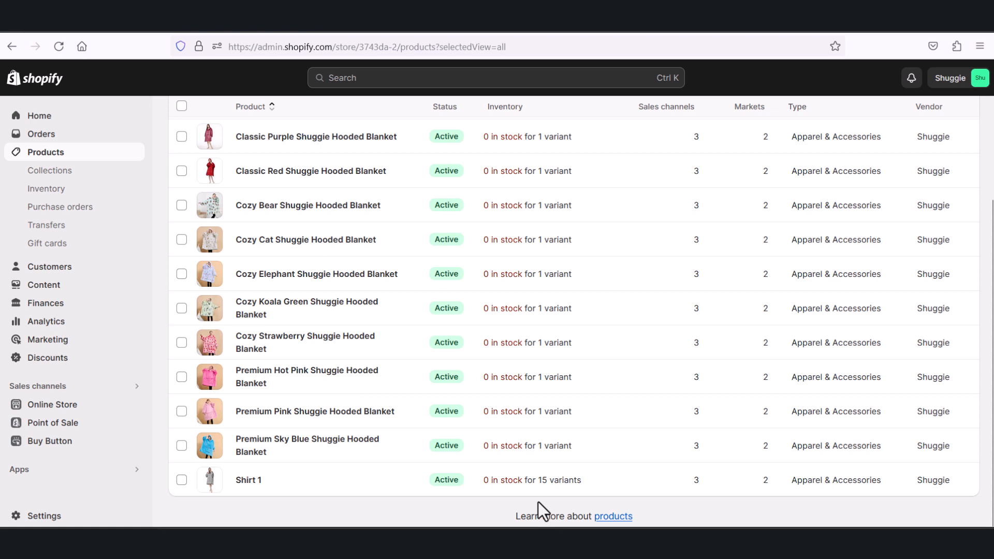
Step: Preview the active Shirt 1 product on the storefront and look at its Details section
{"action": "mouse_move", "coordinate": [243, 486]}
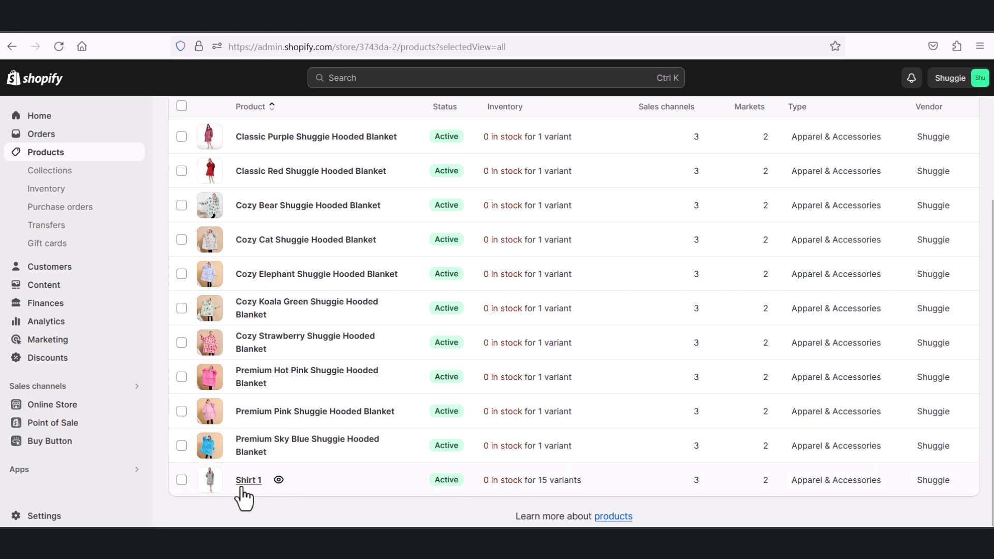
{"action": "left_click", "coordinate": [278, 480]}
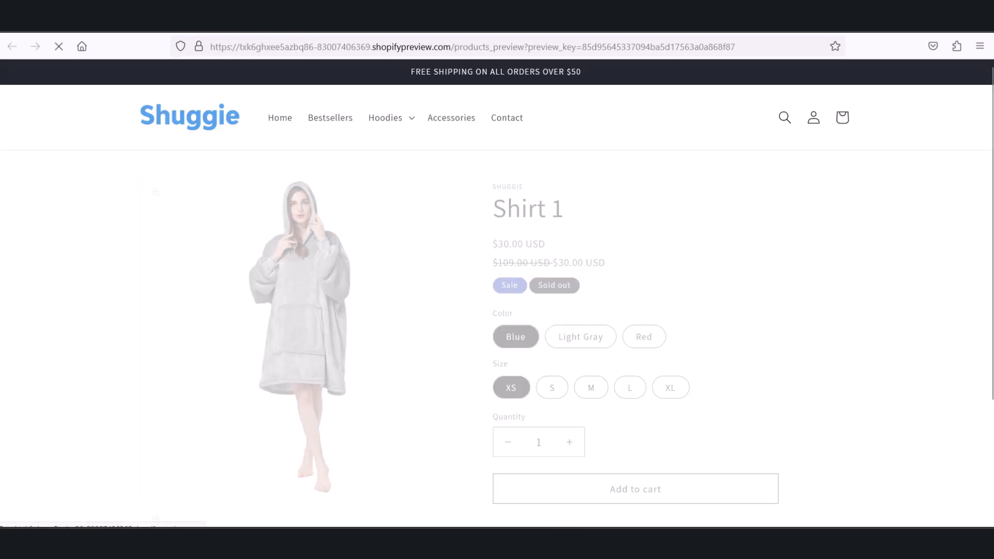
{"action": "scroll", "coordinate": [510, 347], "scroll_direction": "down", "scroll_amount": 1}
{"action": "scroll", "coordinate": [569, 355], "scroll_direction": "down", "scroll_amount": 2}
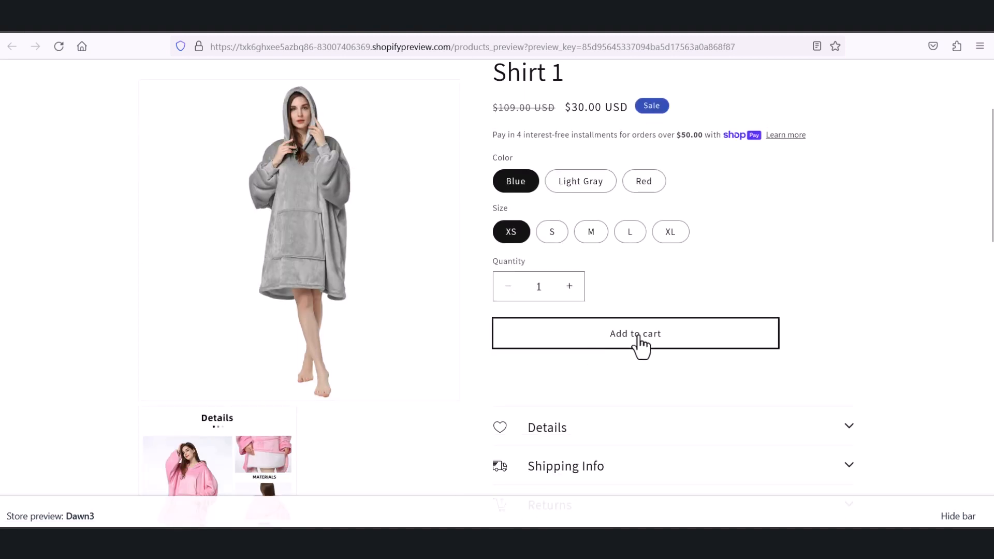
{"action": "scroll", "coordinate": [802, 352], "scroll_direction": "down", "scroll_amount": 3}
{"action": "left_click", "coordinate": [847, 289]}
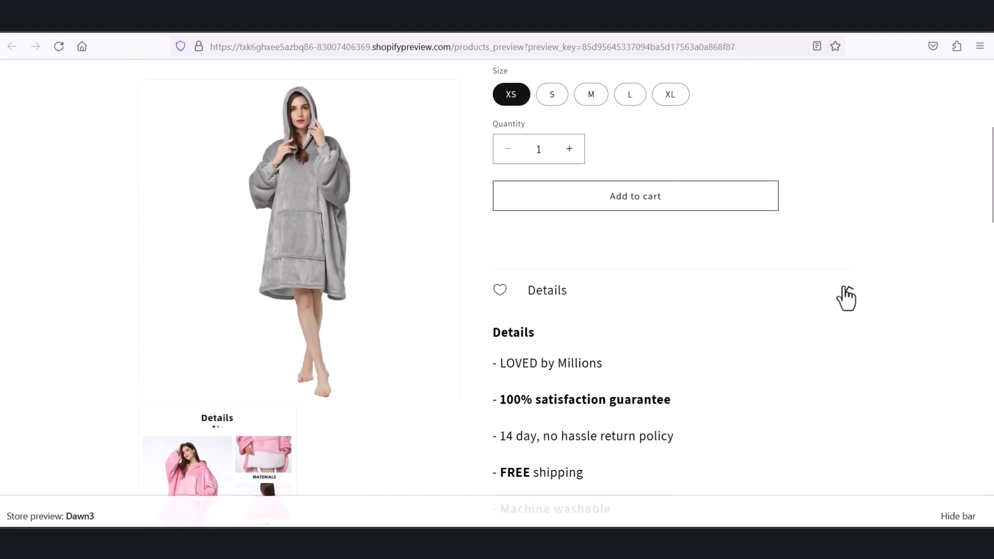
{"action": "left_click", "coordinate": [847, 297]}
Step: Look through the sections below the Shirt 1 details on the storefront preview and return to the products list
{"action": "scroll", "coordinate": [811, 304], "scroll_direction": "down", "scroll_amount": 5}
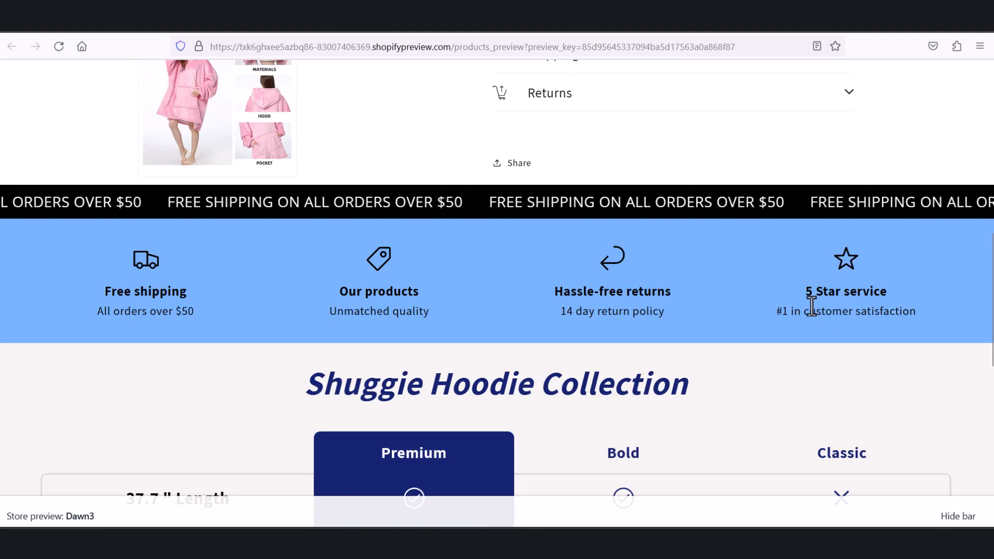
{"action": "scroll", "coordinate": [812, 315], "scroll_direction": "up", "scroll_amount": 5}
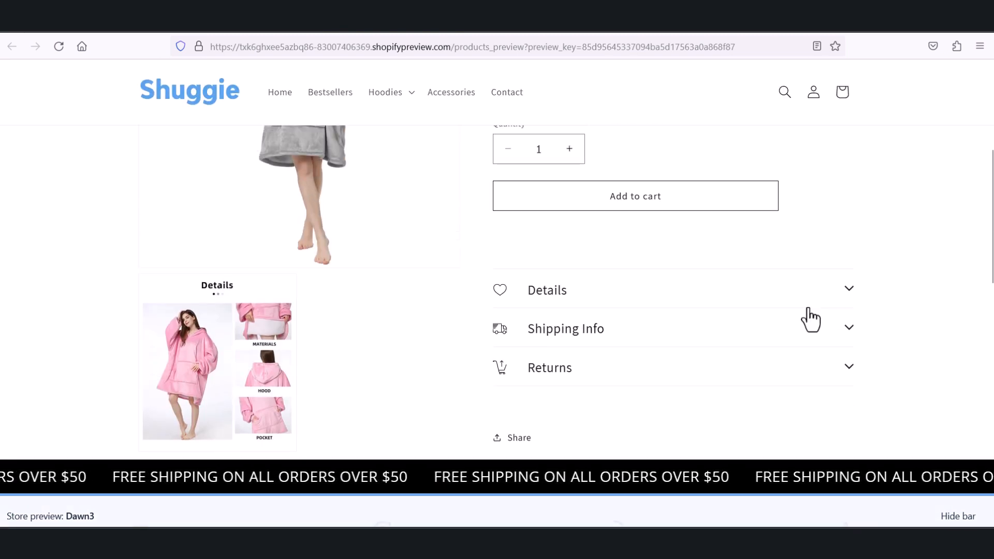
{"action": "scroll", "coordinate": [811, 318], "scroll_direction": "down", "scroll_amount": 1}
{"action": "scroll", "coordinate": [811, 318], "scroll_direction": "up", "scroll_amount": 1}
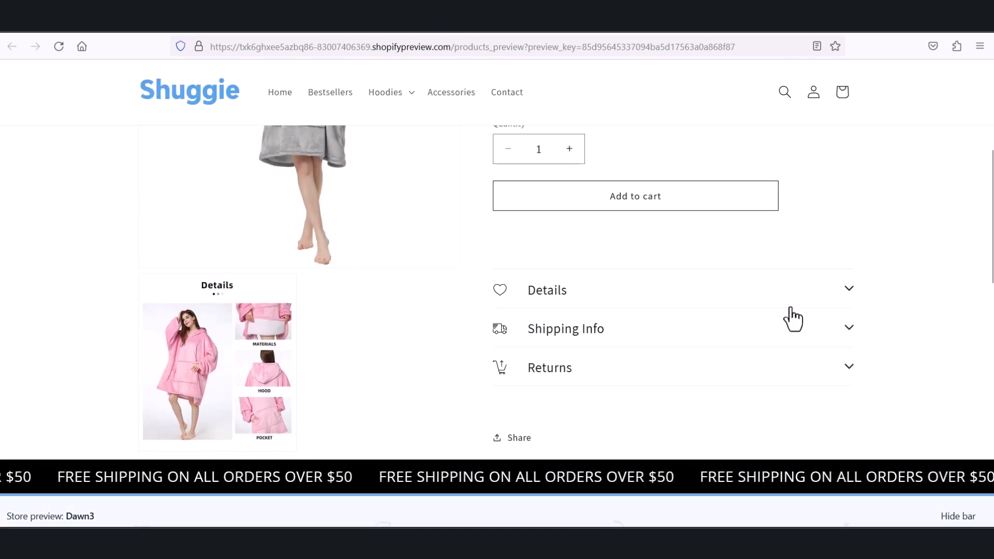
{"action": "scroll", "coordinate": [784, 315], "scroll_direction": "down", "scroll_amount": 6}
{"action": "scroll", "coordinate": [774, 304], "scroll_direction": "down", "scroll_amount": 1}
{"action": "scroll", "coordinate": [771, 303], "scroll_direction": "up", "scroll_amount": 5}
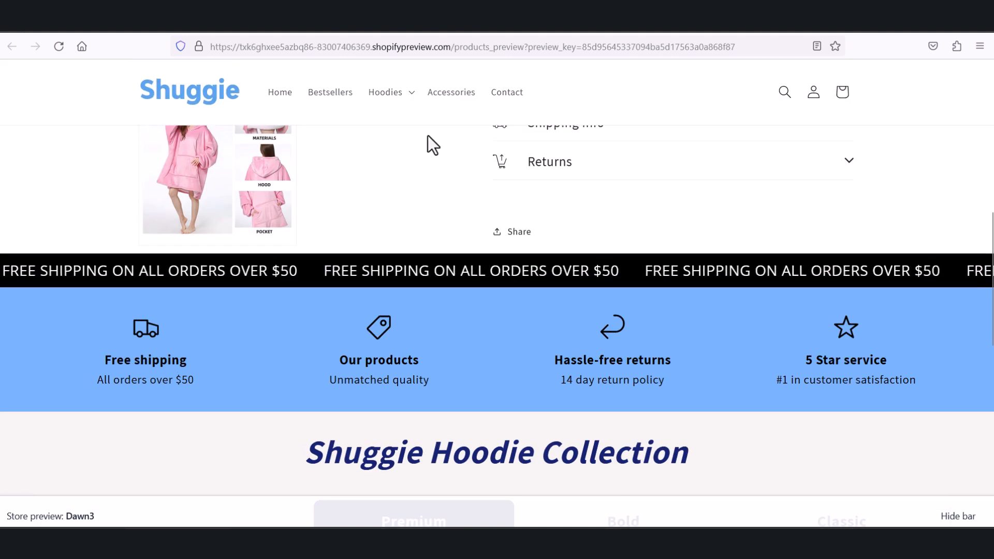
{"action": "left_click", "coordinate": [454, 22]}
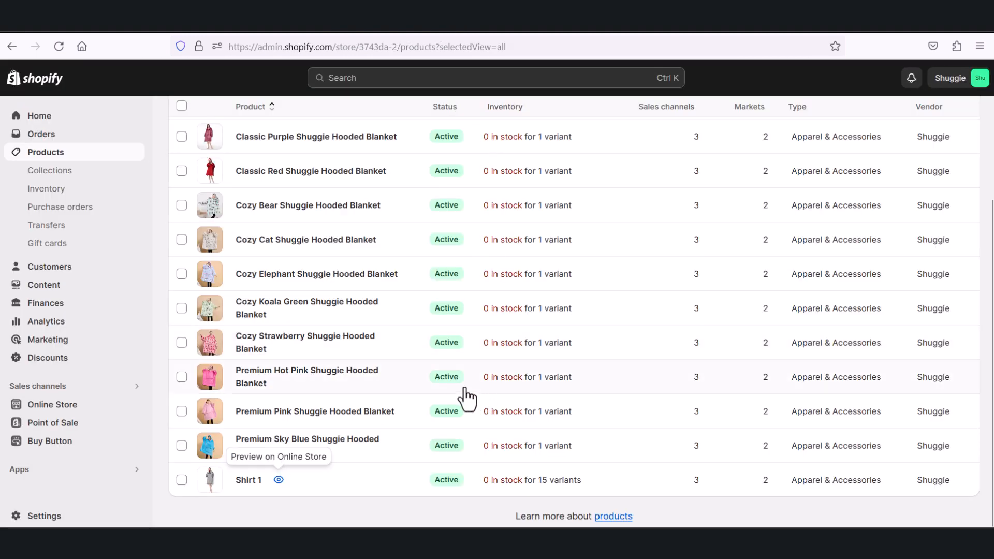
Step: Open the Shirt 1 product from the list and view the additional actions available for it
{"action": "left_click", "coordinate": [187, 491]}
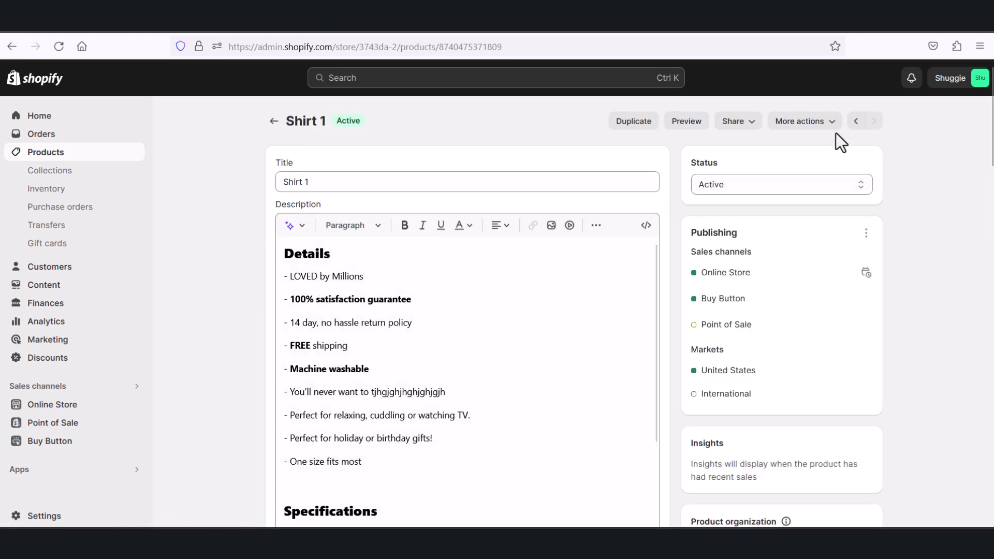
{"action": "left_click", "coordinate": [818, 124]}
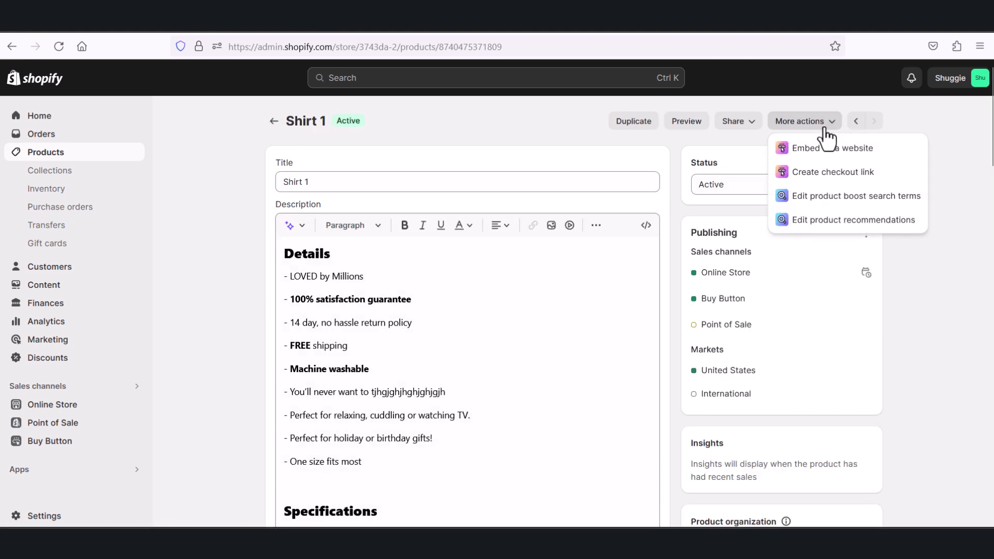
Step: Return to the products list, delete the Shirt 1 product and confirm its removal
{"action": "left_click", "coordinate": [274, 121]}
{"action": "scroll", "coordinate": [217, 499], "scroll_direction": "down", "scroll_amount": 5}
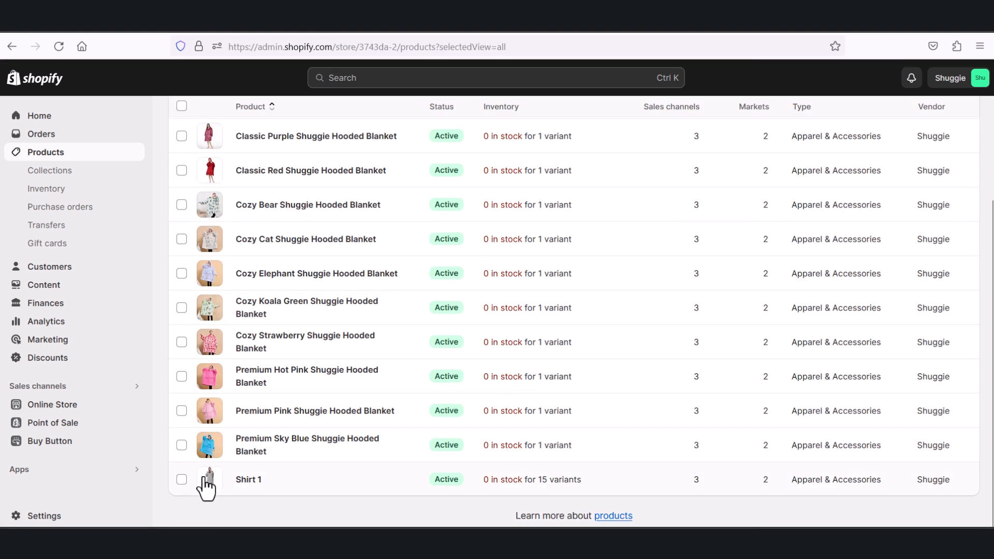
{"action": "left_click", "coordinate": [181, 480]}
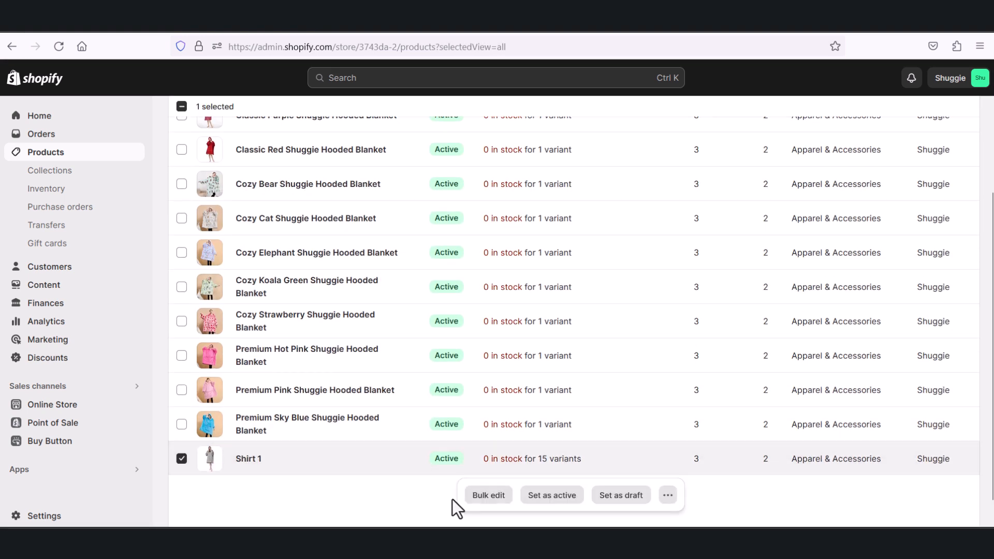
{"action": "left_click", "coordinate": [668, 496]}
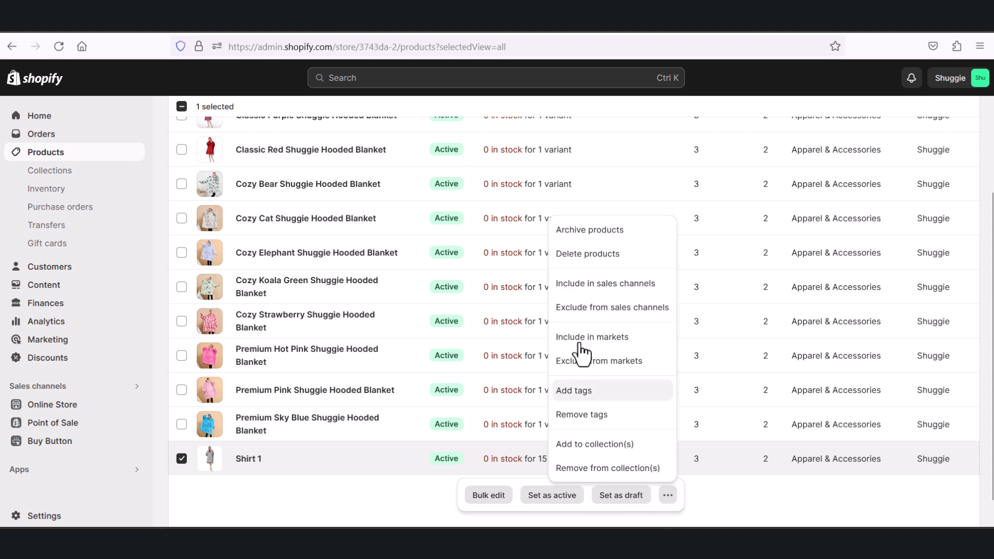
{"action": "left_click", "coordinate": [574, 256]}
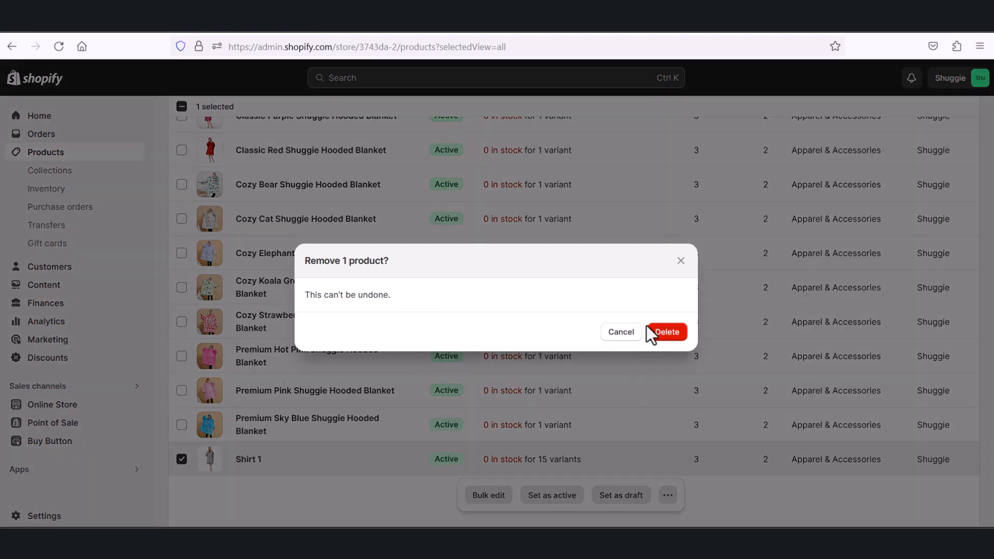
{"action": "left_click", "coordinate": [674, 334]}
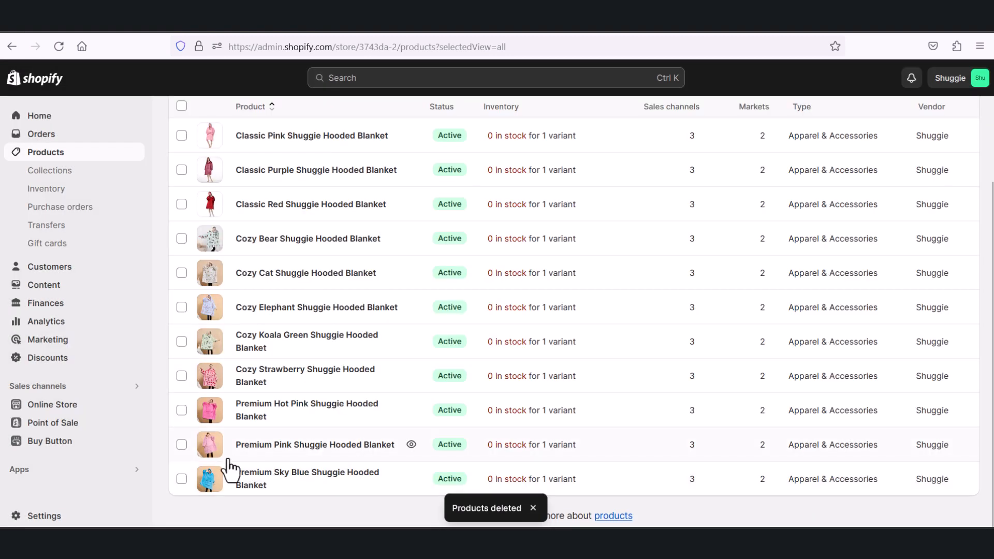
Step: Open the Classic Light Gray Shuggie Hooded Blanket product, look through its description and return to the products list
{"action": "scroll", "coordinate": [456, 404], "scroll_direction": "up", "scroll_amount": 3}
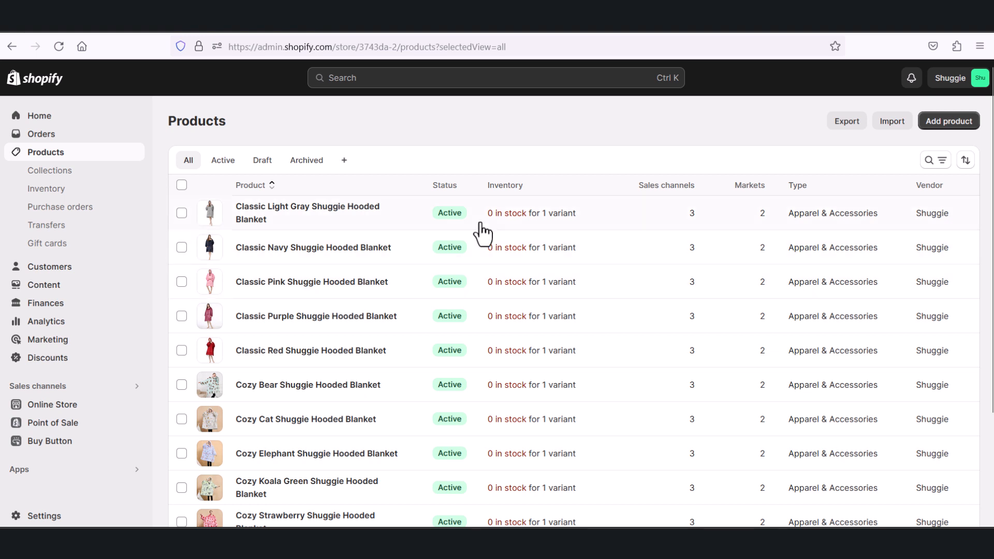
{"action": "left_click", "coordinate": [337, 209]}
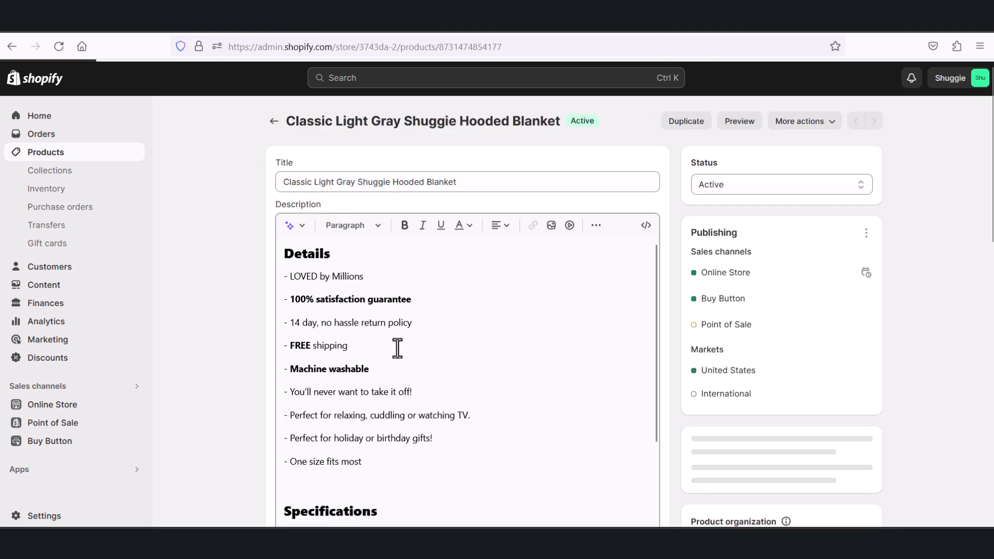
{"action": "scroll", "coordinate": [426, 388], "scroll_direction": "down", "scroll_amount": 3}
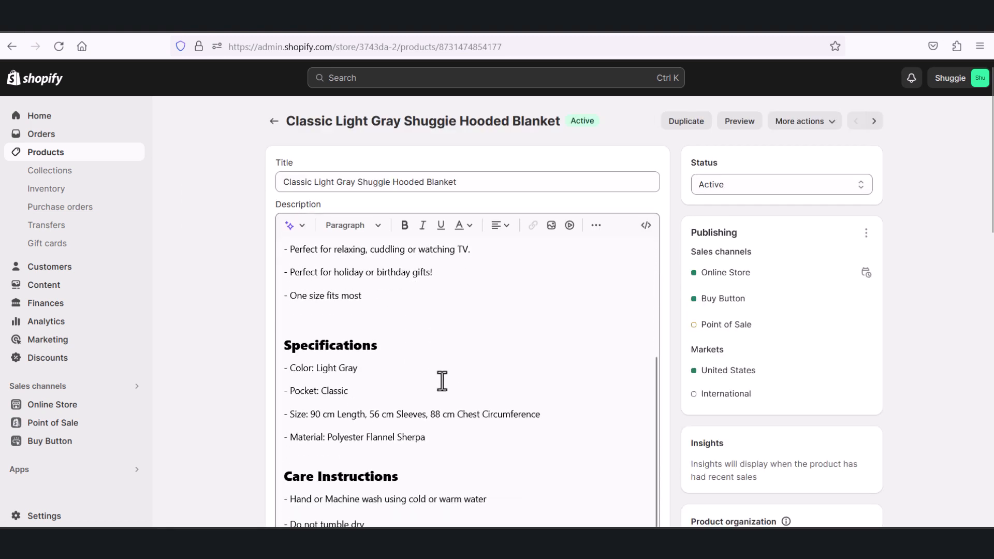
{"action": "left_click", "coordinate": [273, 121]}
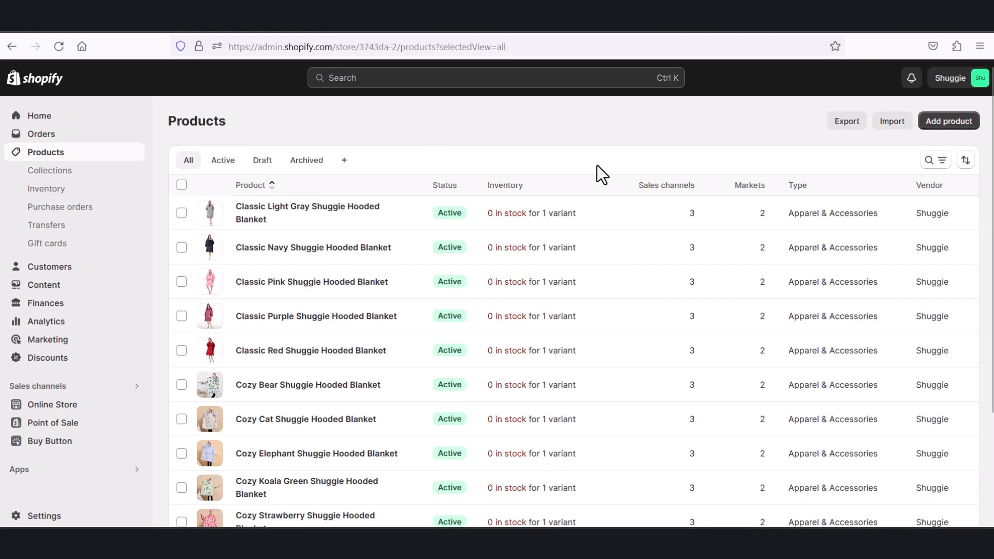